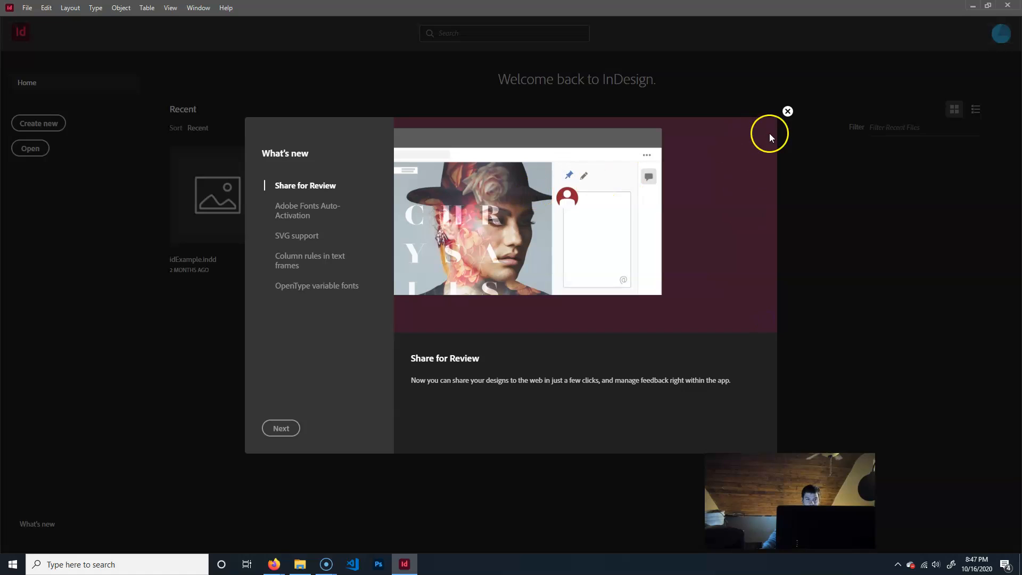
Start a new print document from the Letter preset, with units set to Inches and portrait orientation.
click(788, 111)
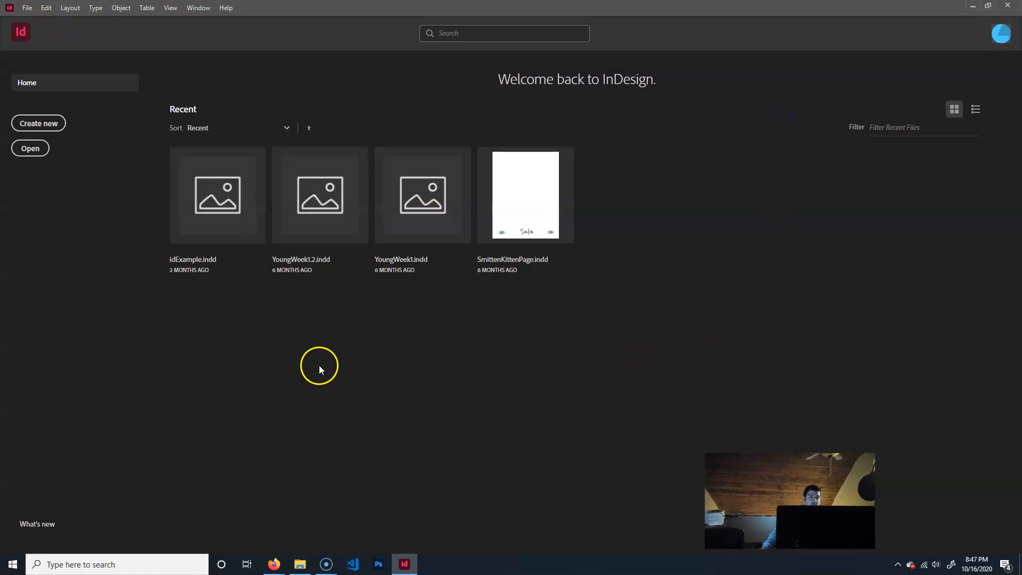
click(39, 123)
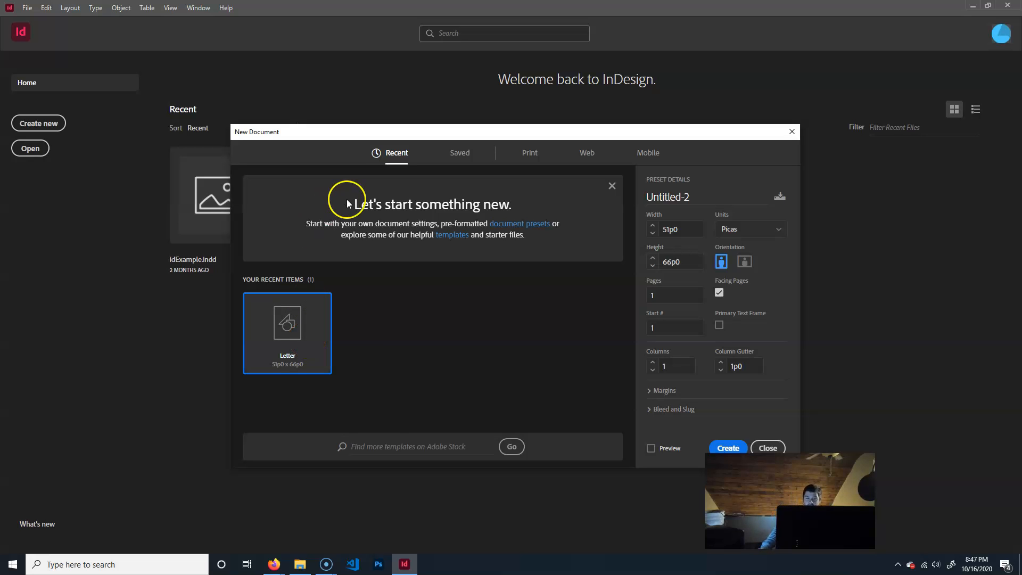
click(531, 154)
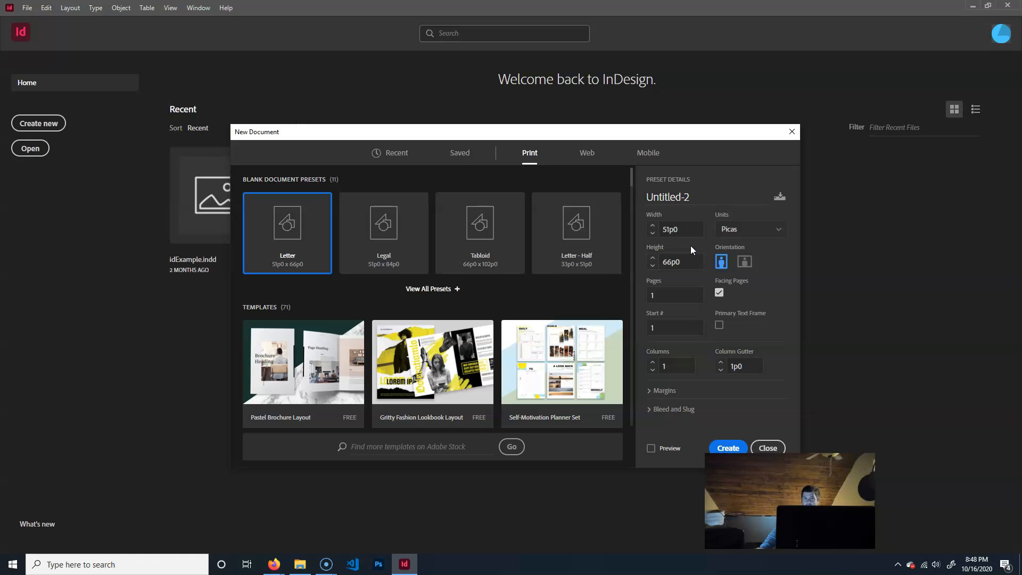
click(769, 231)
click(741, 285)
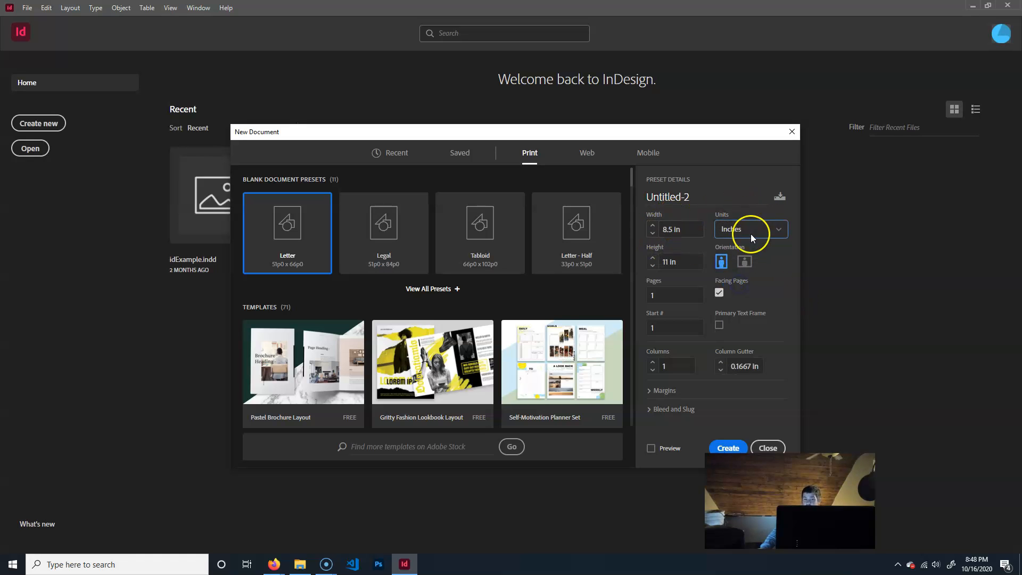
click(673, 229)
key(Tab)
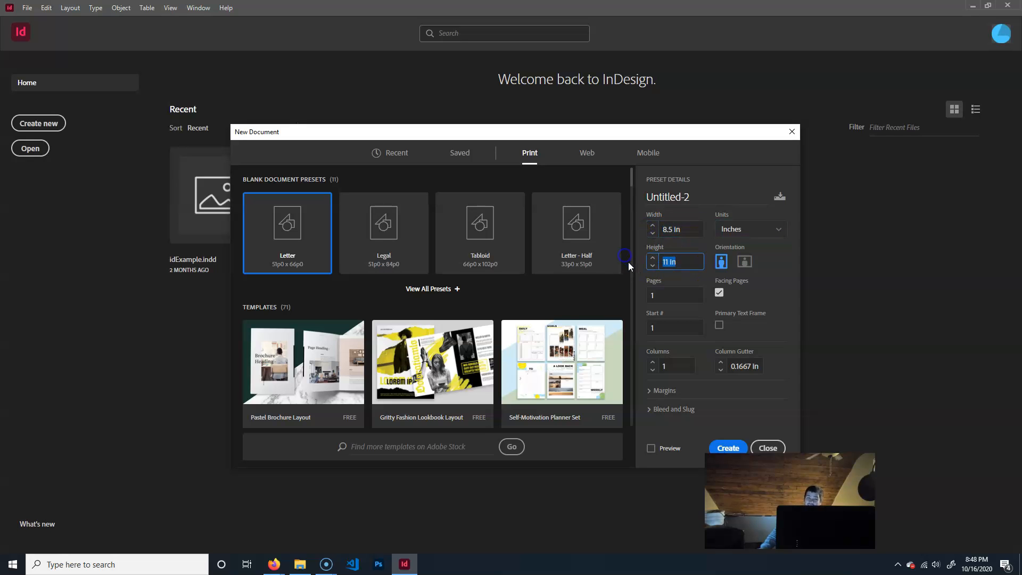
click(723, 264)
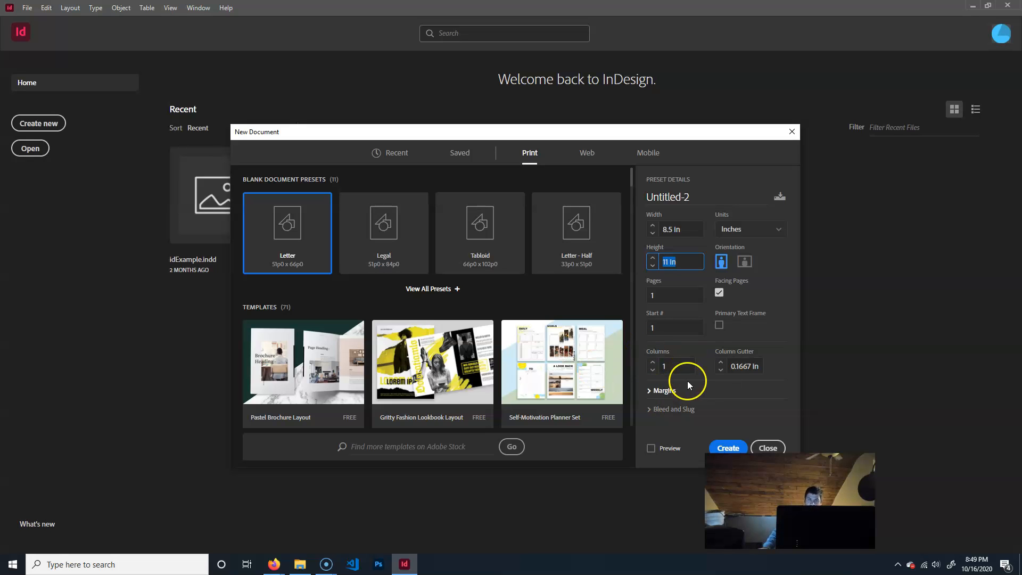
Review the margin, bleed and slug settings of the new document and create it.
click(660, 391)
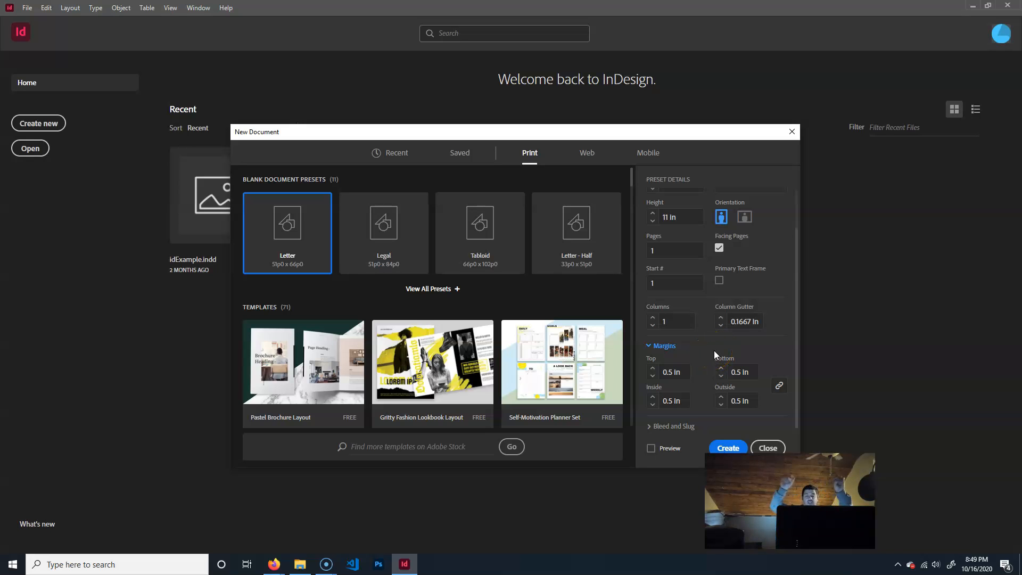
click(673, 428)
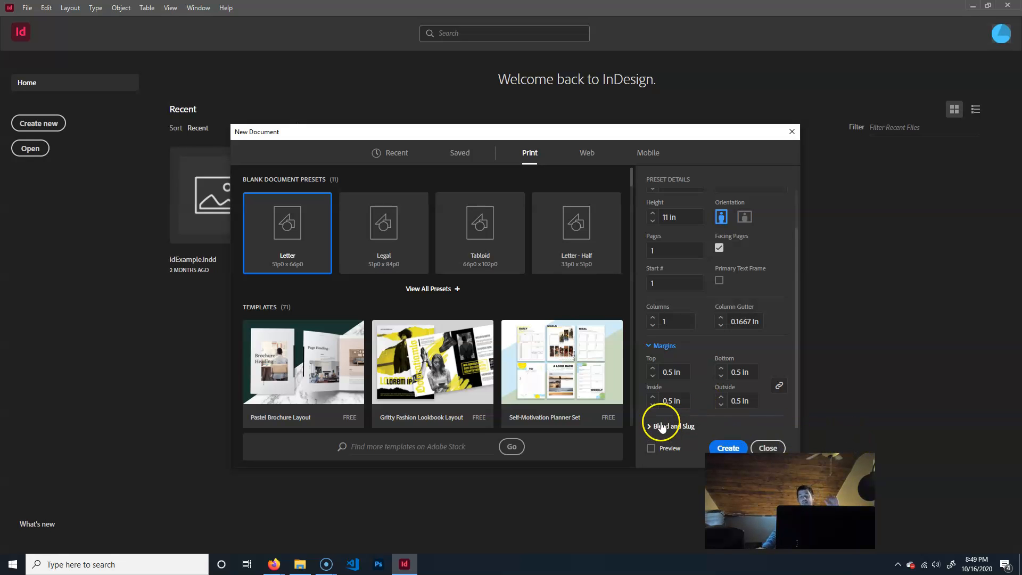
click(665, 428)
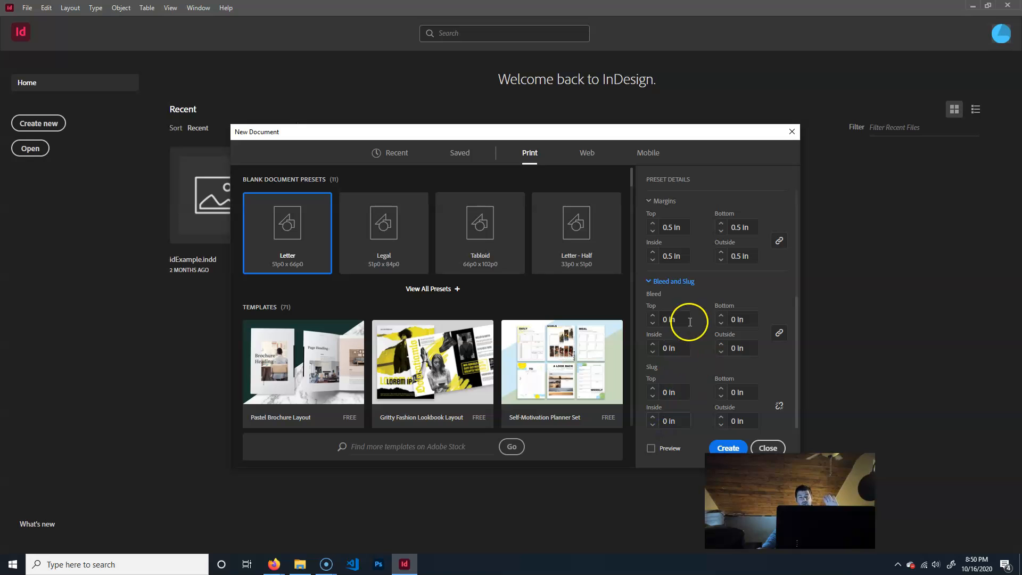
click(669, 281)
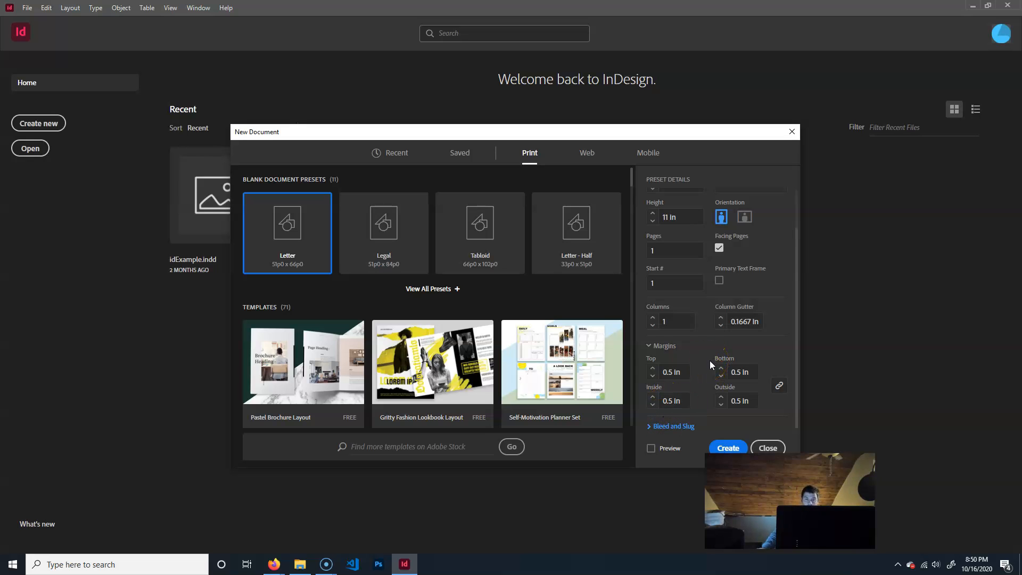
scroll(729, 331, up, 2)
click(728, 447)
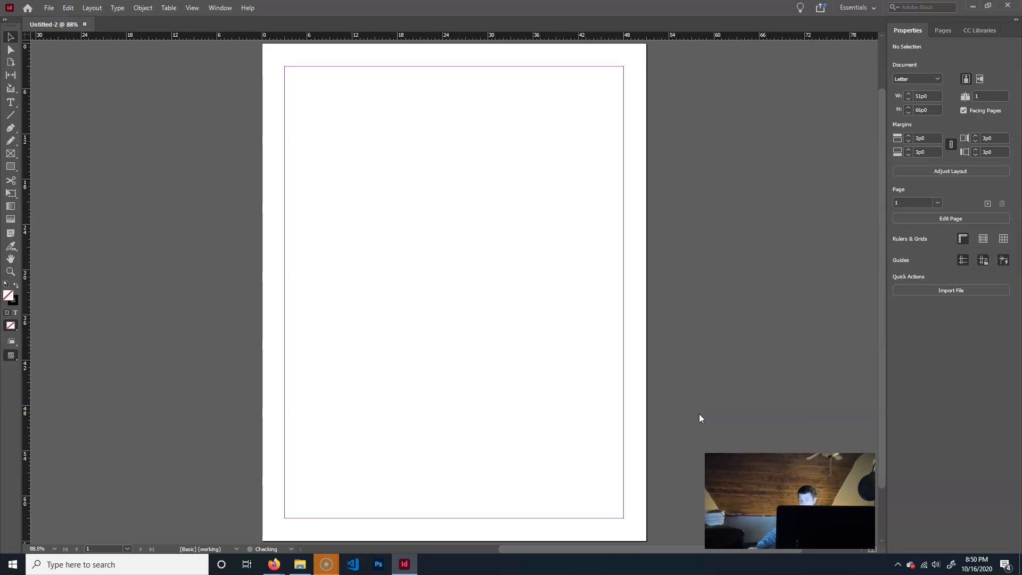
click(716, 338)
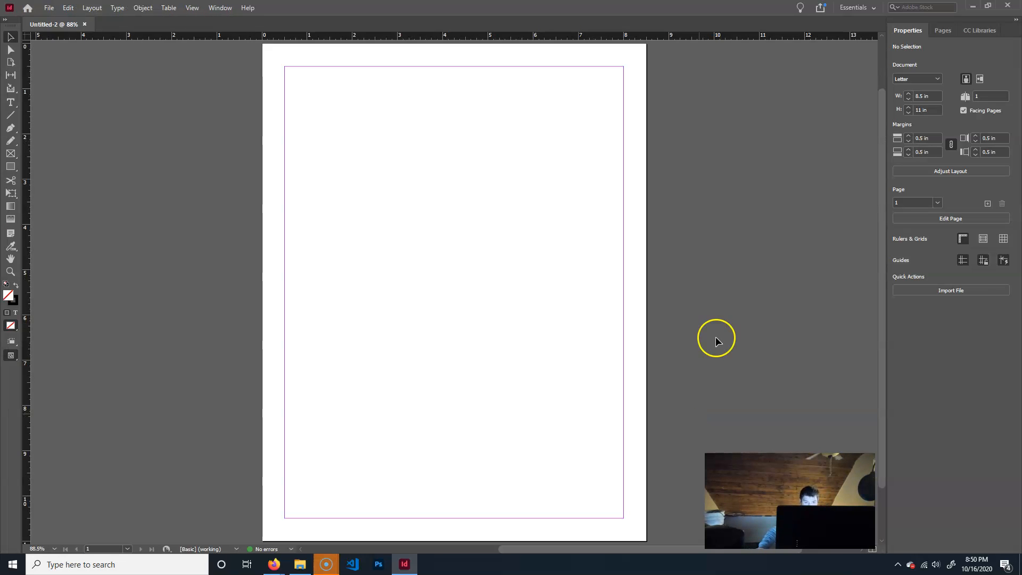
click(706, 203)
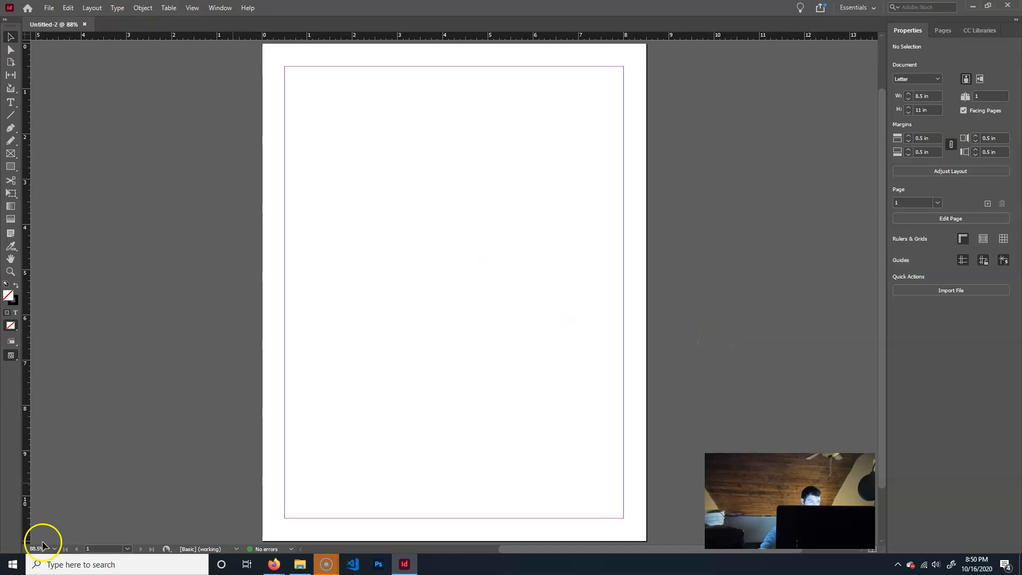
click(26, 546)
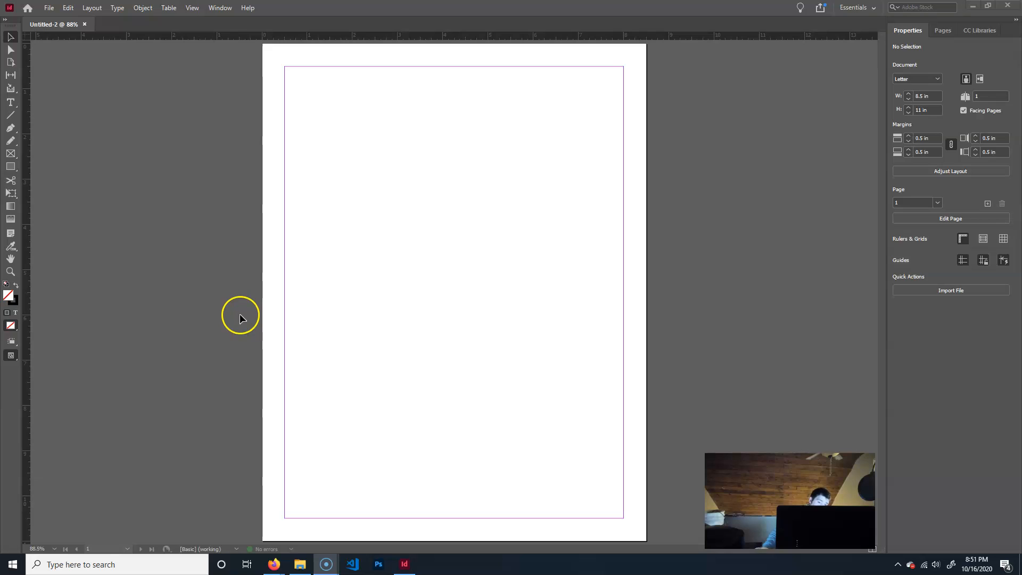
click(235, 259)
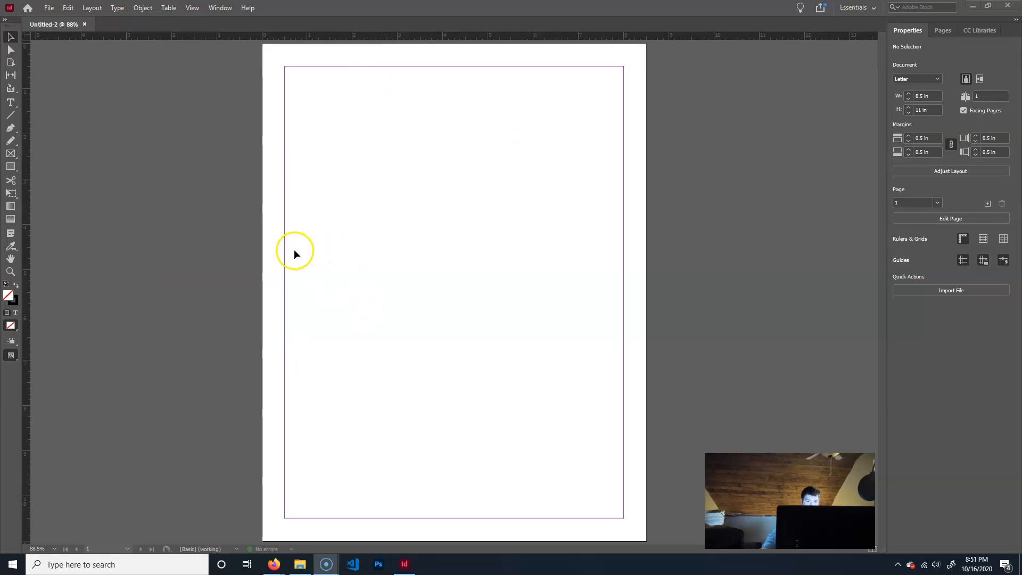
Examine the document's page and master page overview, and return to the document properties.
click(947, 31)
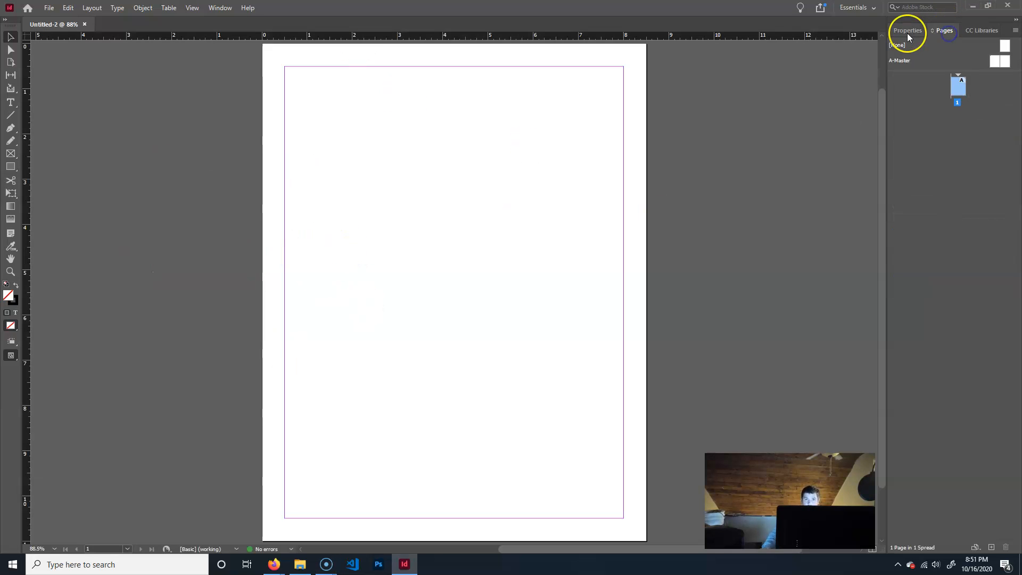
click(914, 33)
click(945, 31)
click(906, 30)
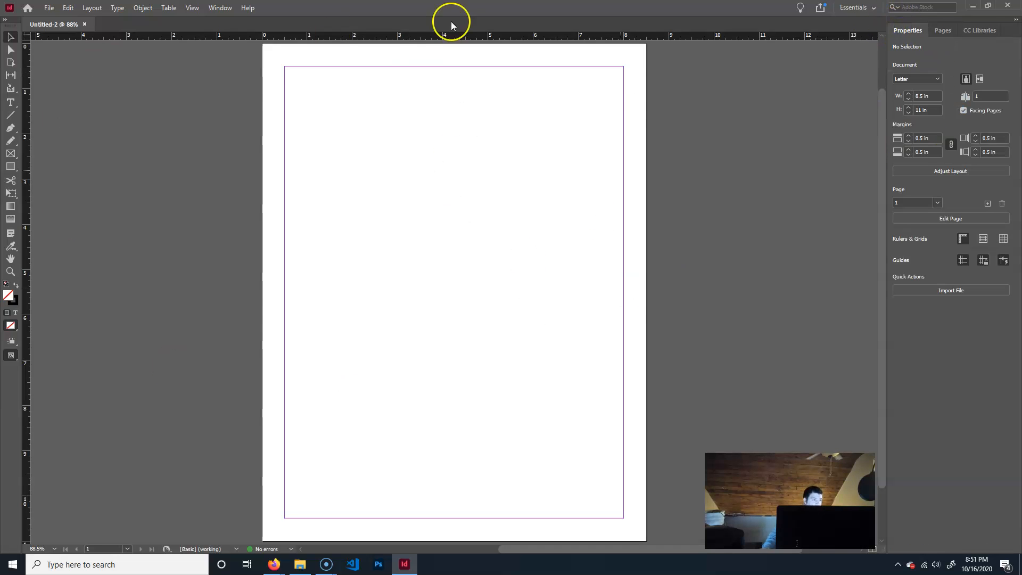
click(50, 9)
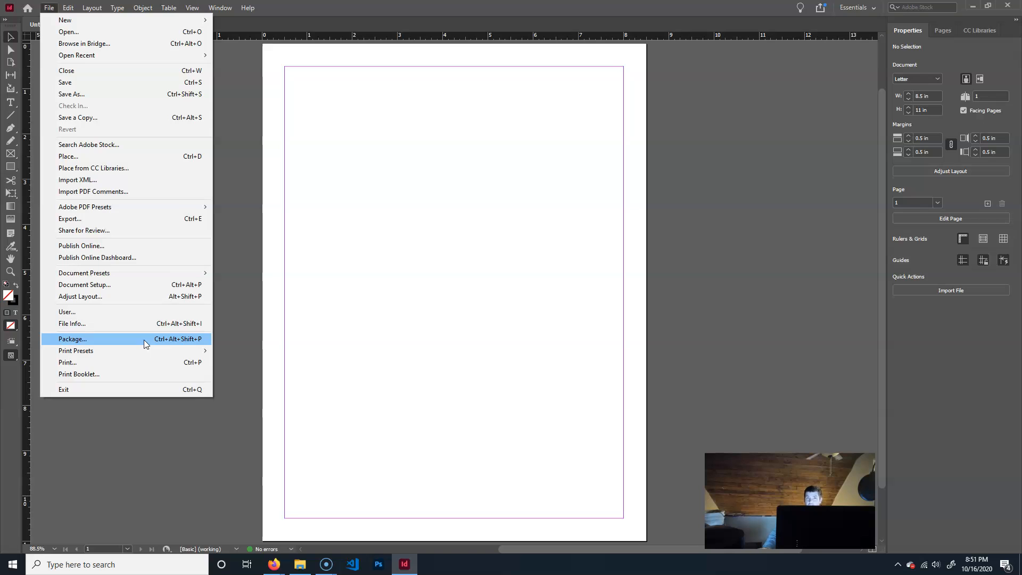
click(93, 339)
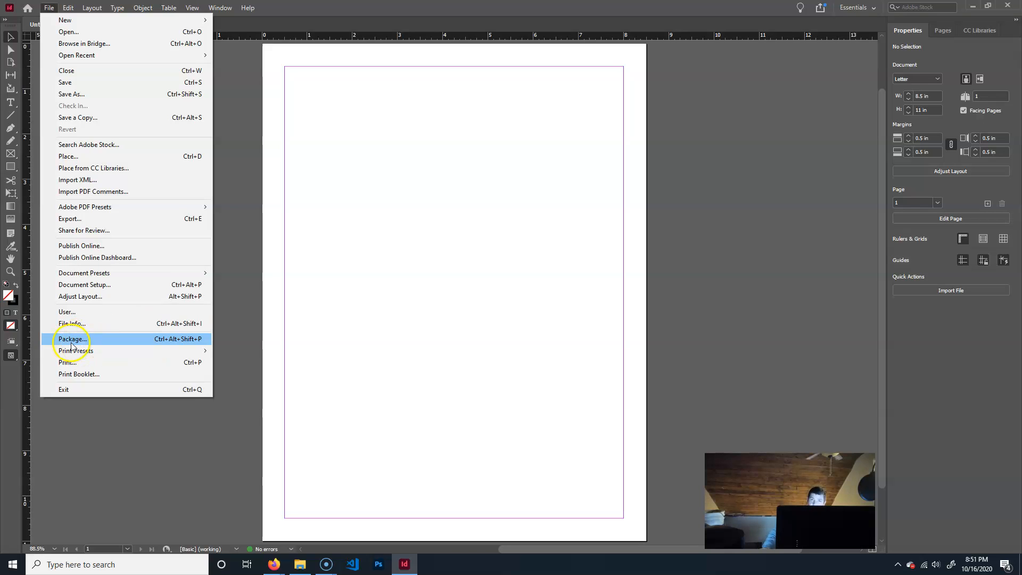
click(68, 7)
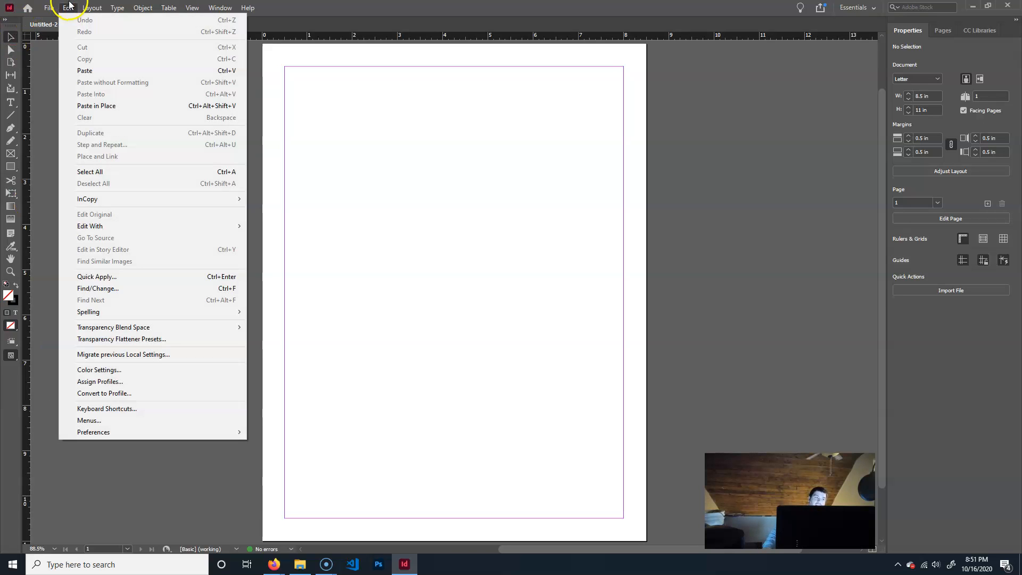
click(94, 8)
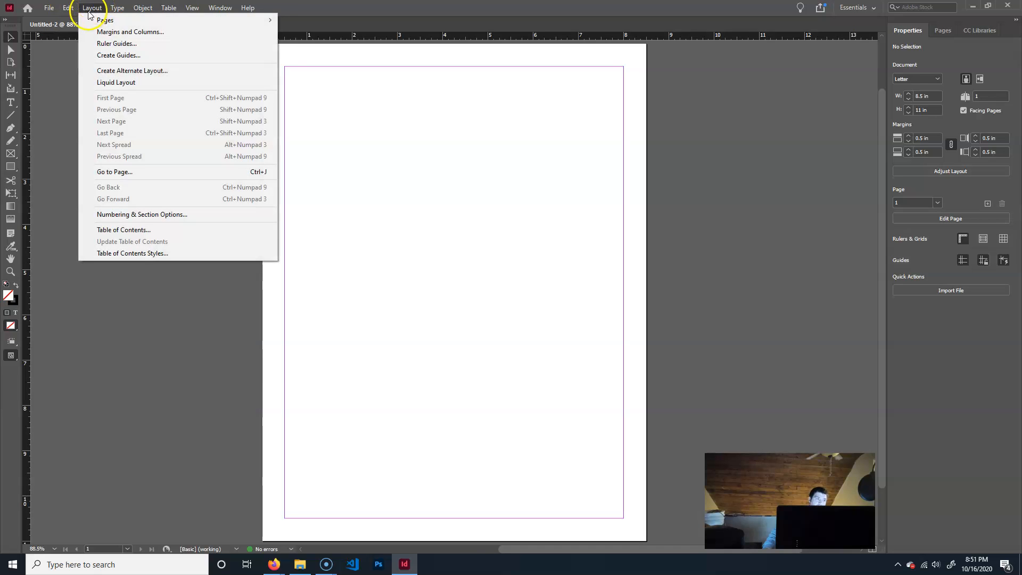
click(117, 9)
click(143, 8)
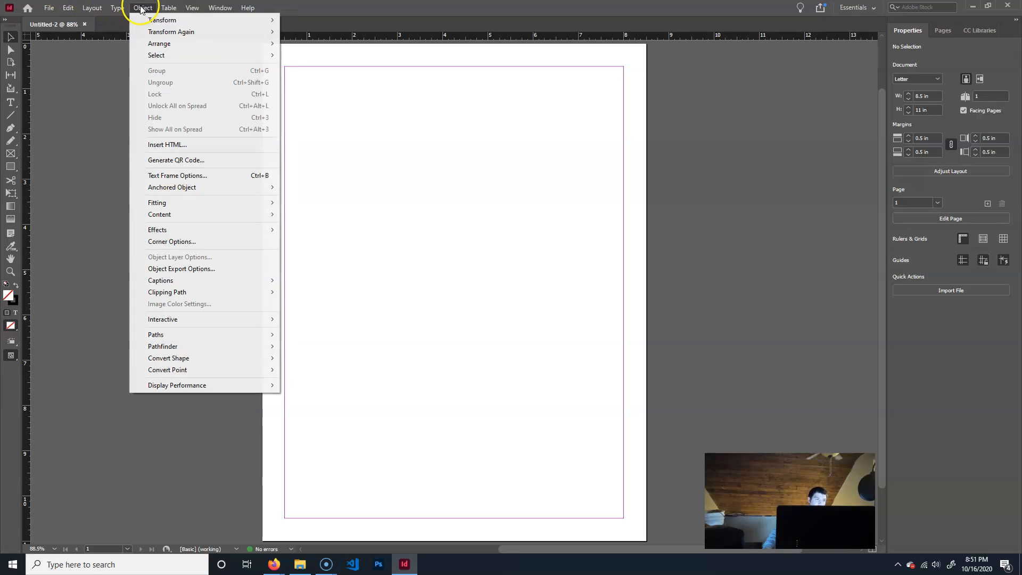
click(158, 7)
click(155, 7)
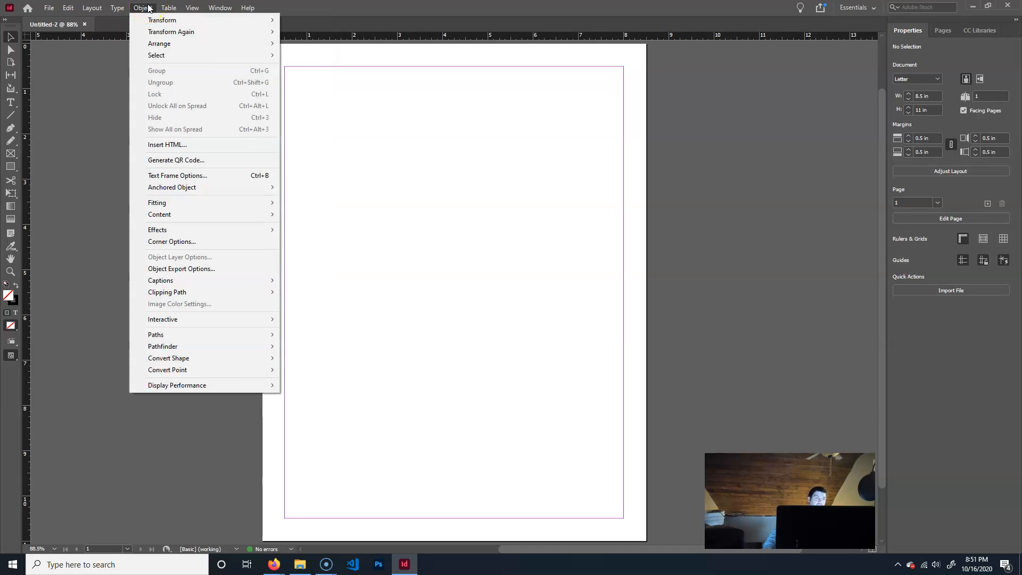
click(162, 8)
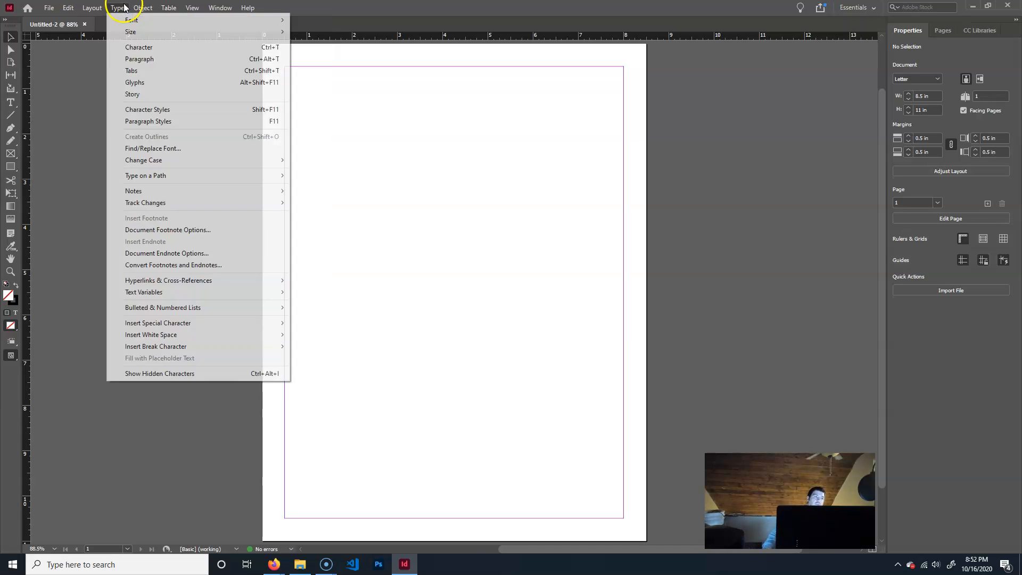
mouse_move(143, 9)
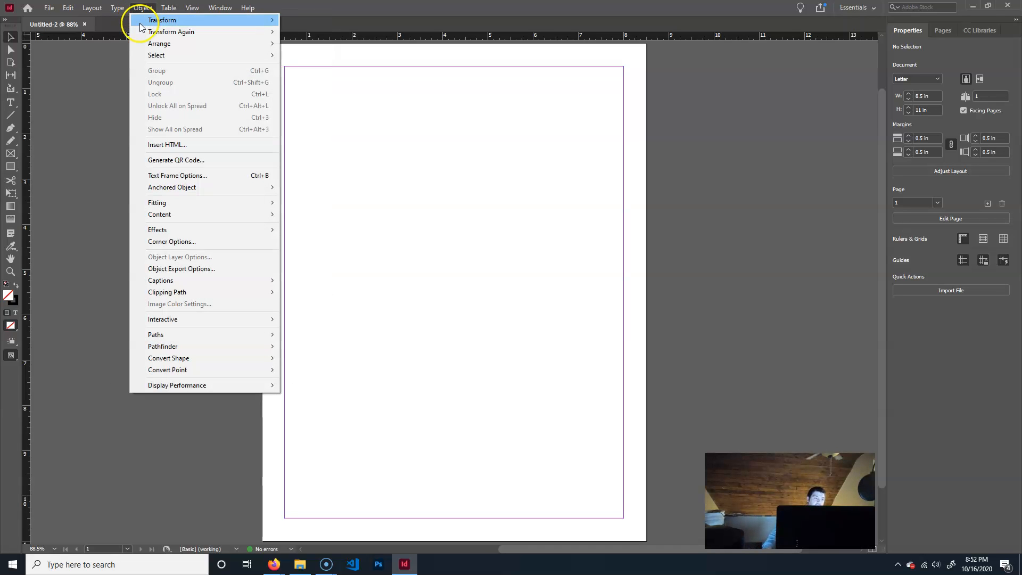
click(187, 9)
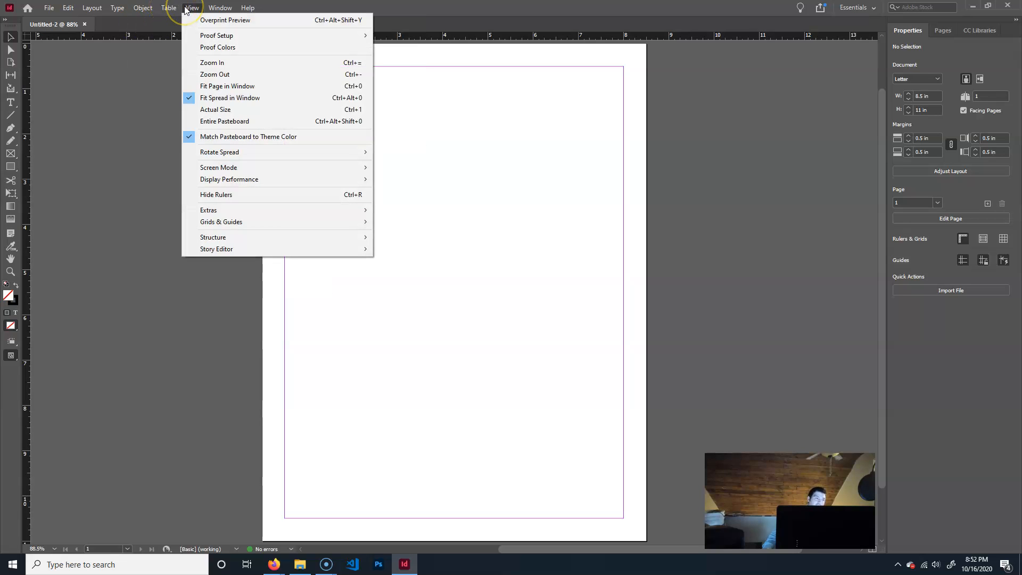
click(213, 10)
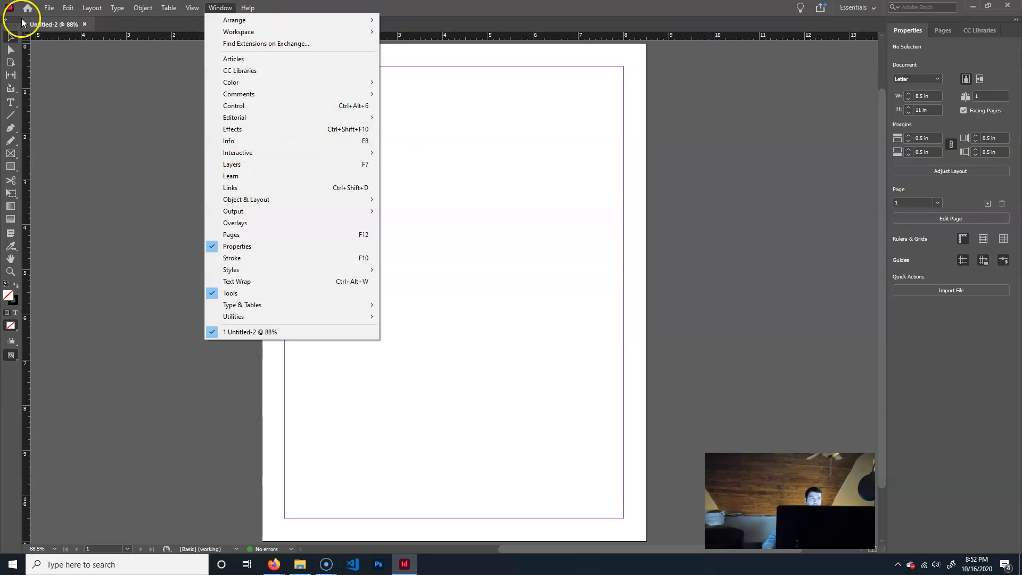
click(137, 146)
click(189, 115)
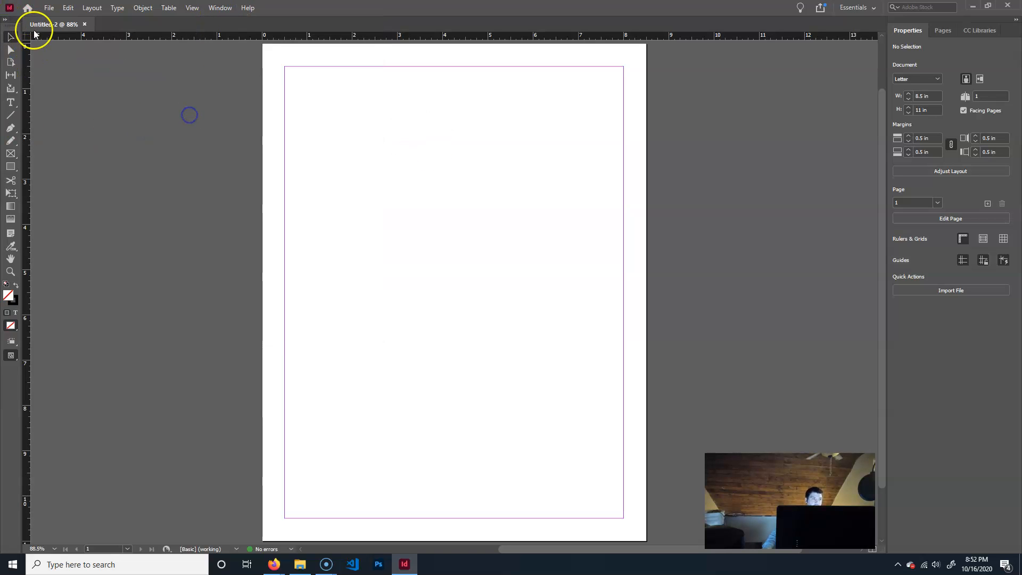
Undock and close the Tools panel, and restore it by resetting the Essentials workspace.
drag(14, 24, 182, 184)
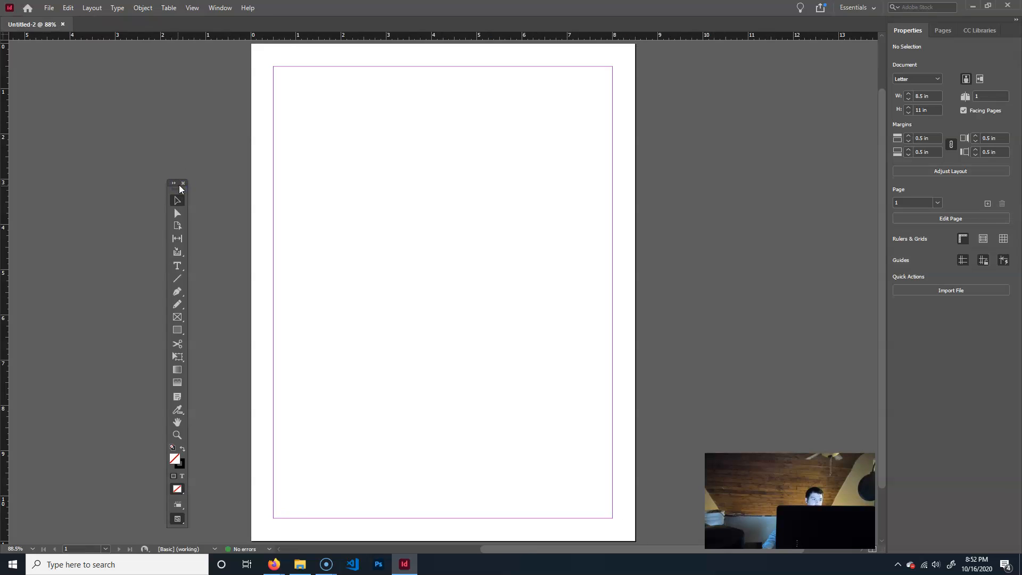
click(182, 184)
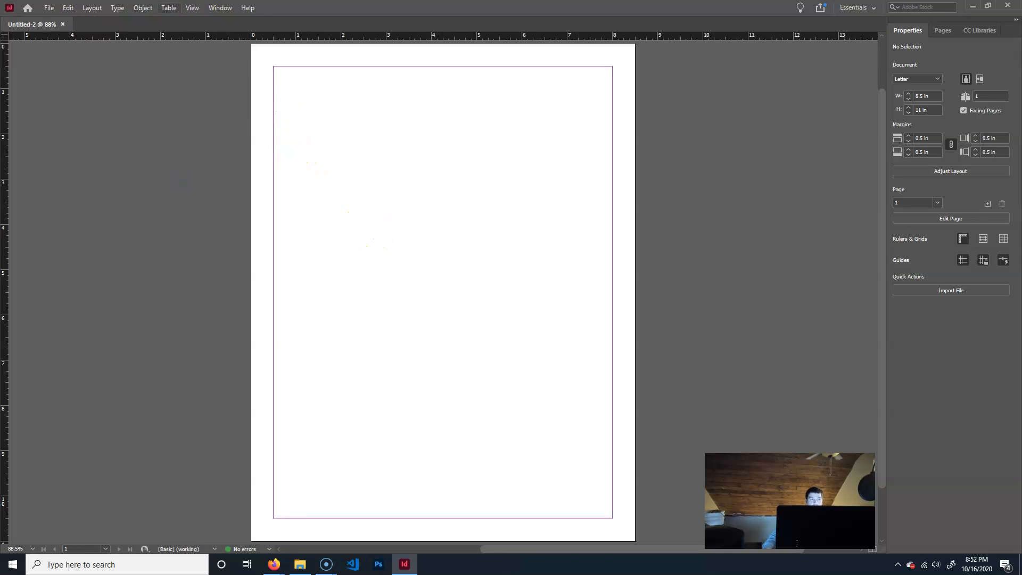
click(213, 8)
mouse_move(266, 31)
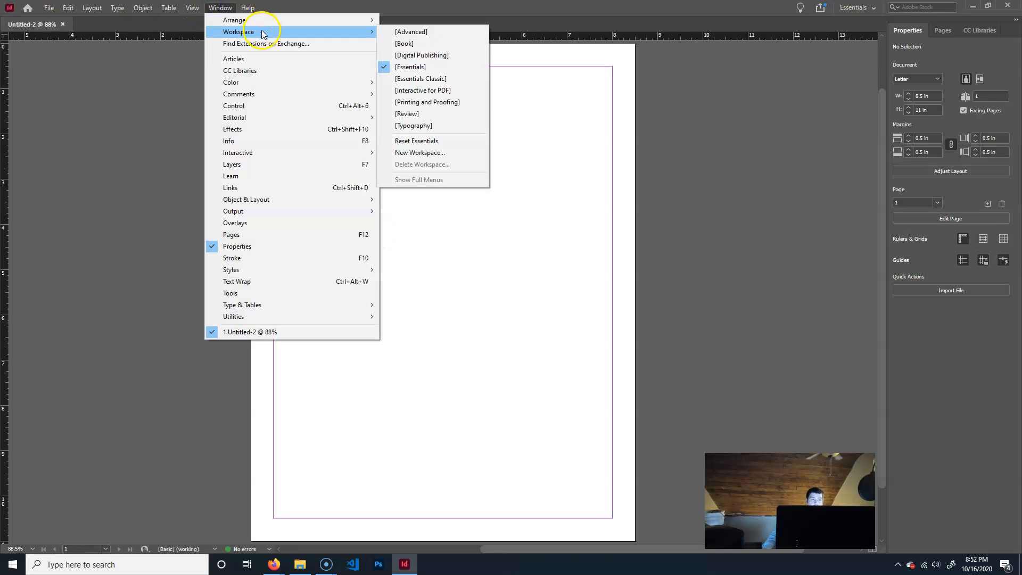
click(437, 141)
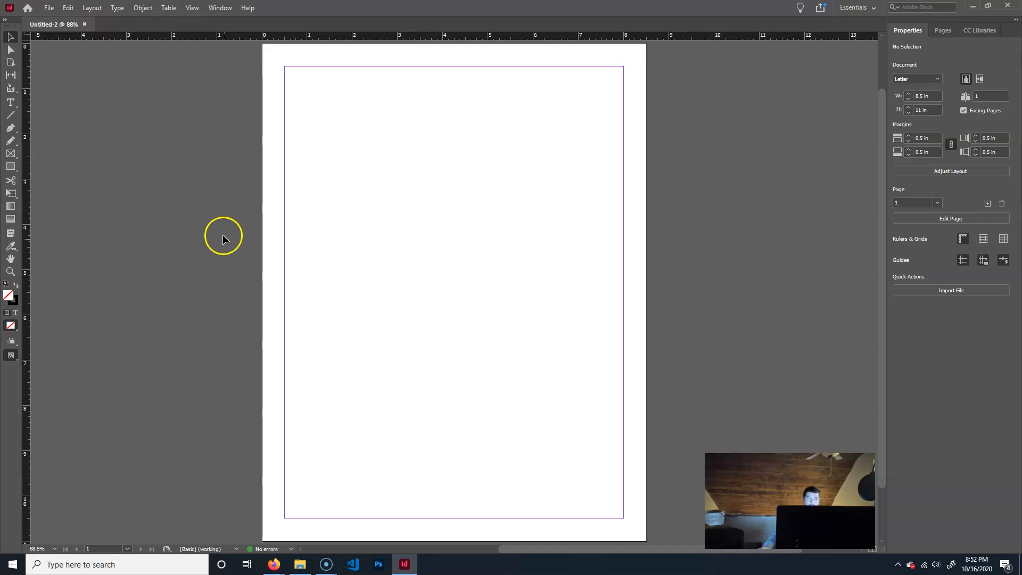
Switch the workspace layout to Essentials Classic.
click(870, 6)
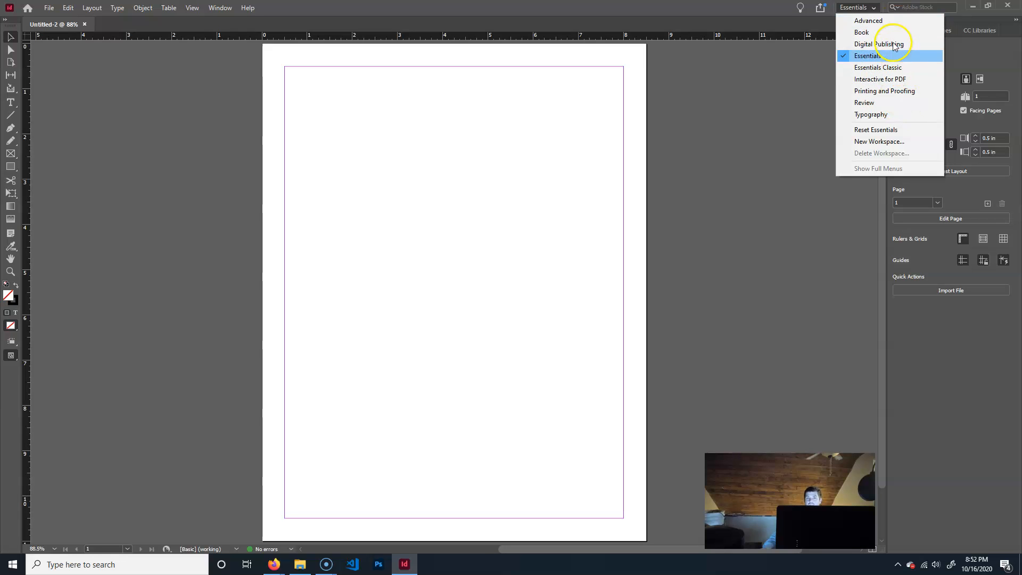
click(884, 66)
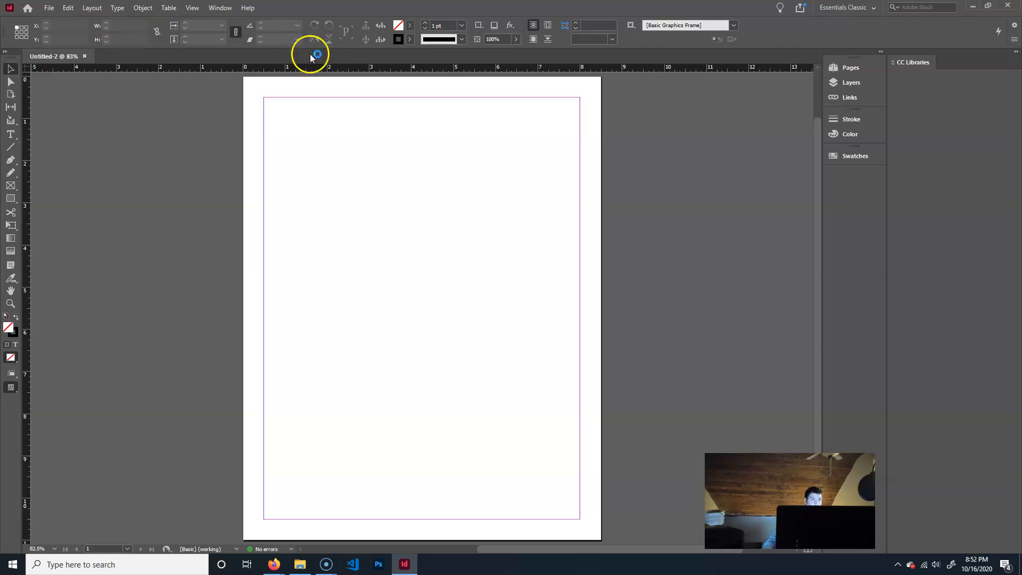
Switch the workspace layout to Essentials, then undock the CC Libraries panel and close it.
click(874, 7)
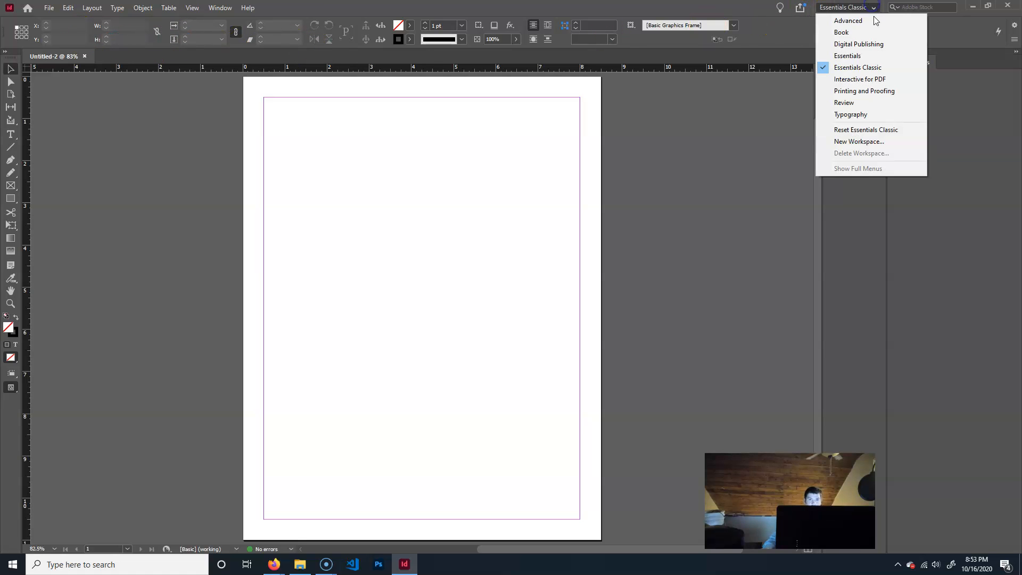
click(868, 57)
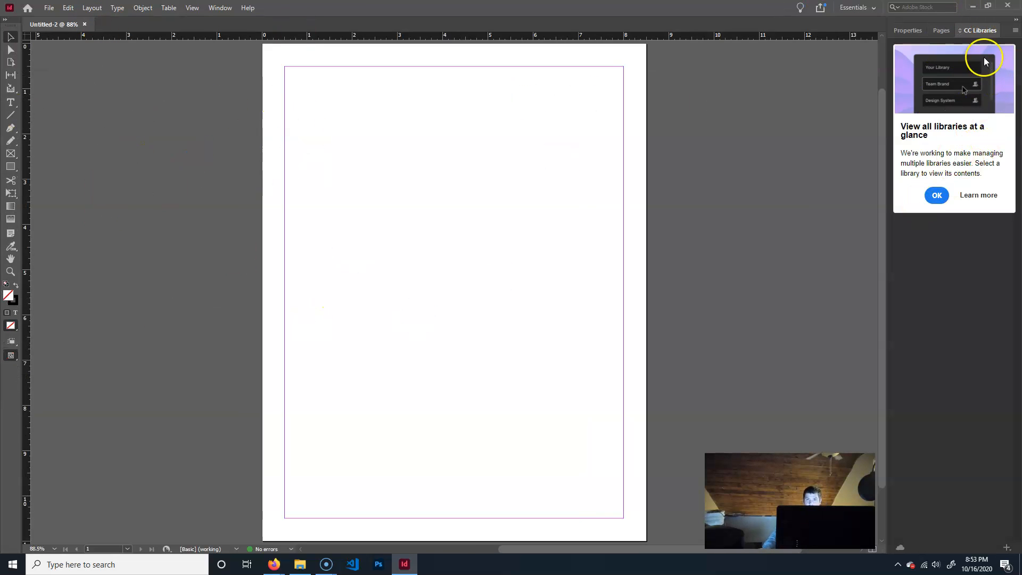
drag(979, 30, 784, 195)
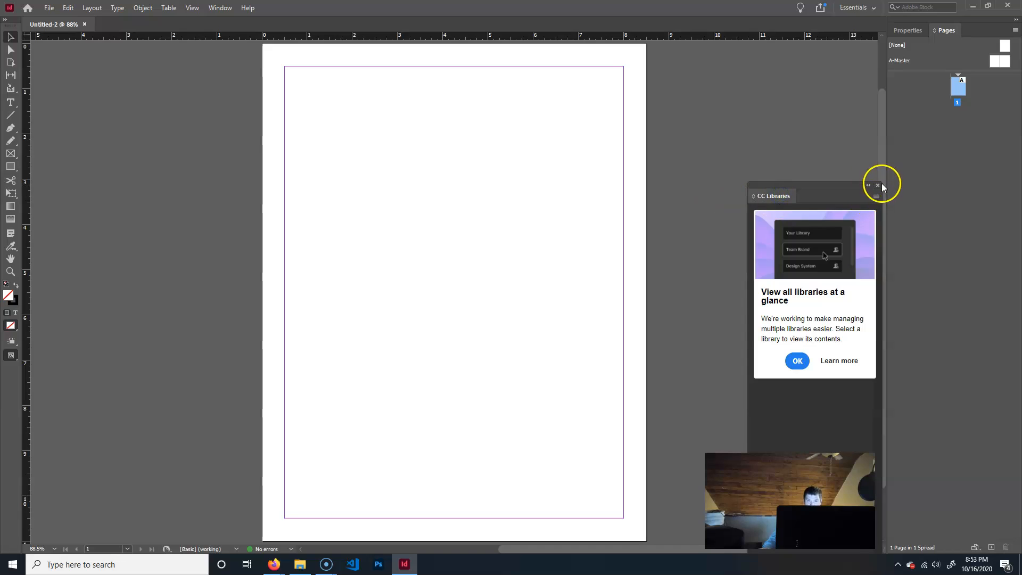
click(880, 185)
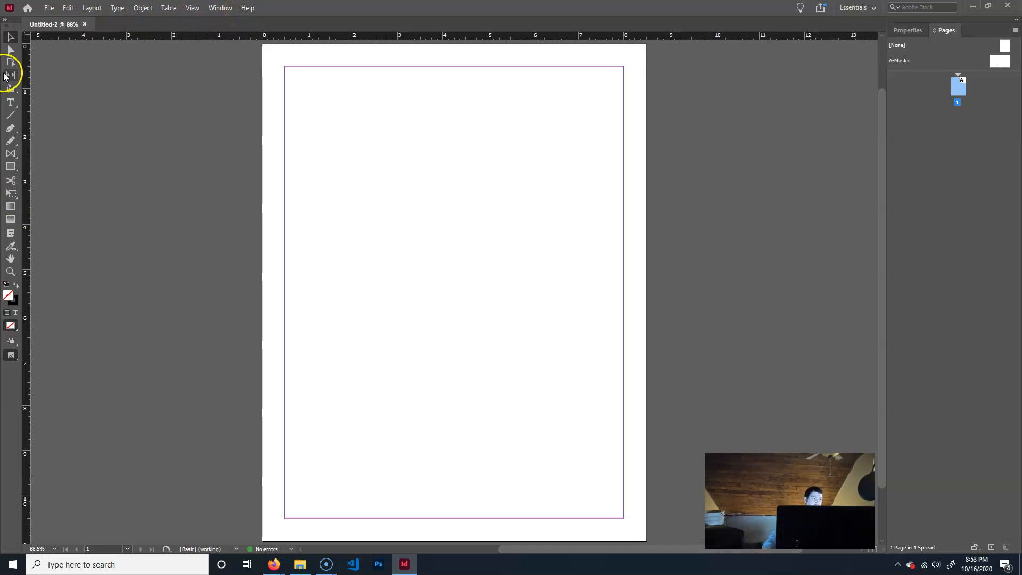
Examine the tools and review the document's page size, margin and guide properties.
click(39, 213)
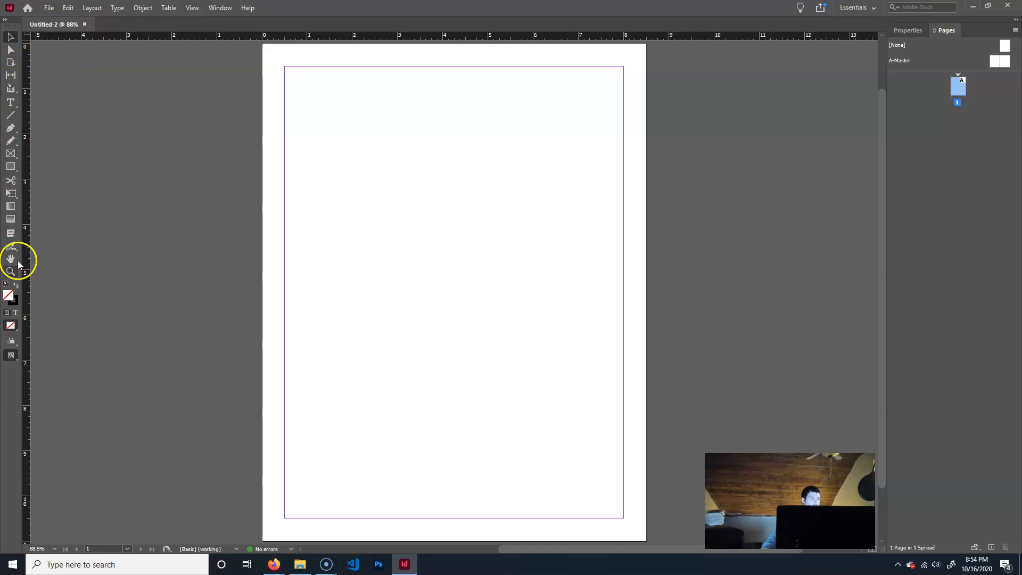
click(11, 166)
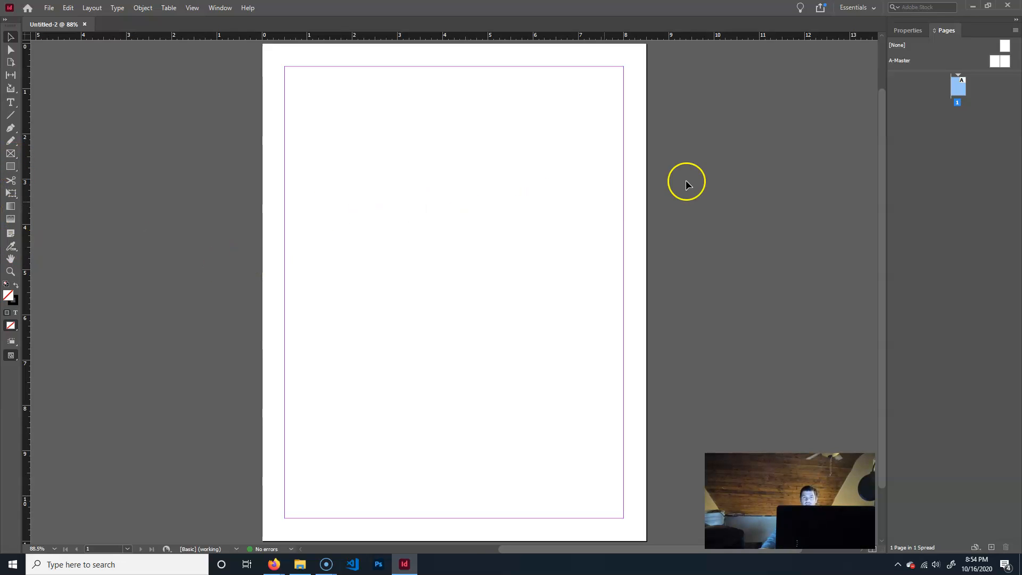
click(908, 31)
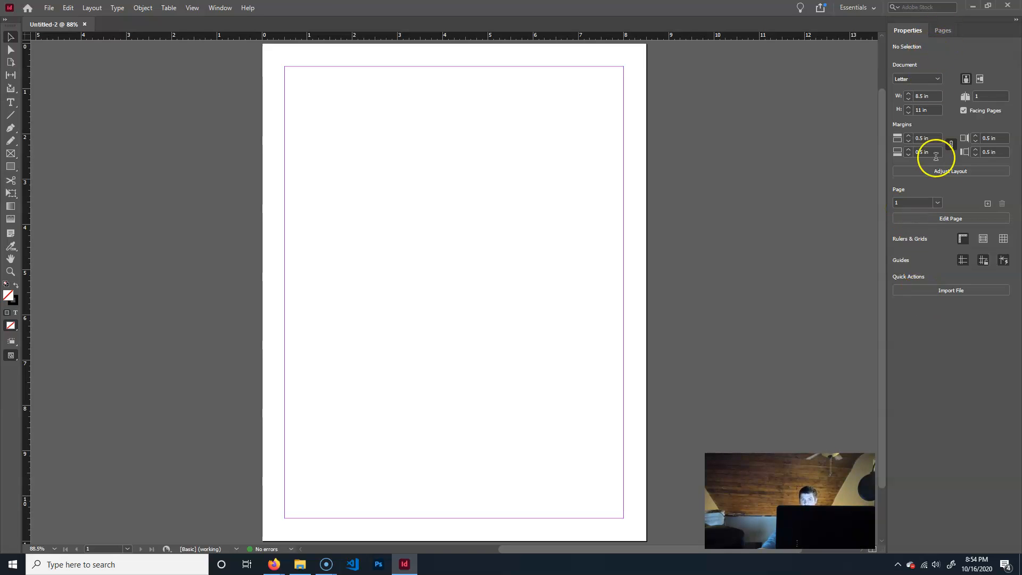
Add four new pages after page 1 of the document.
click(940, 31)
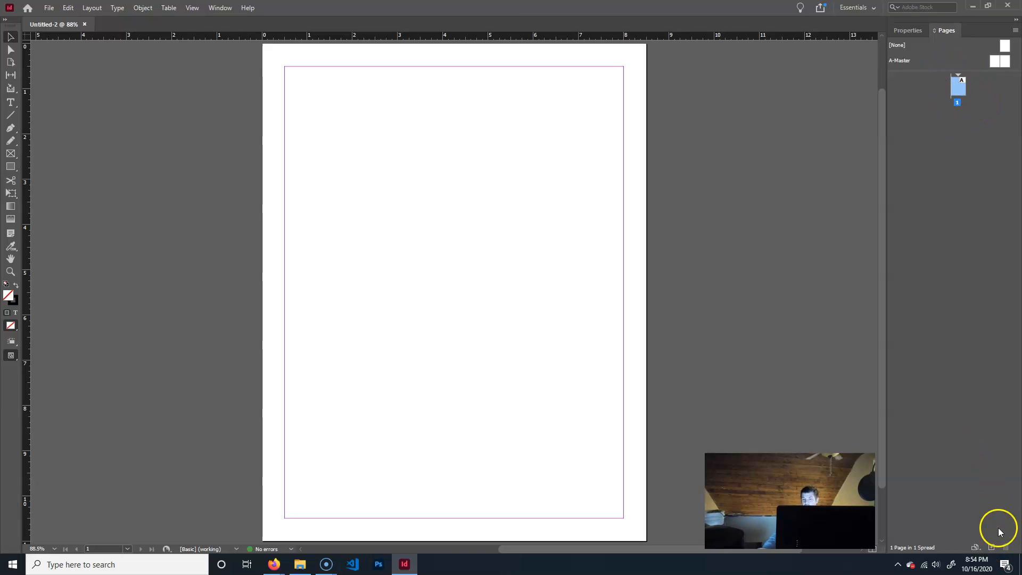
click(992, 547)
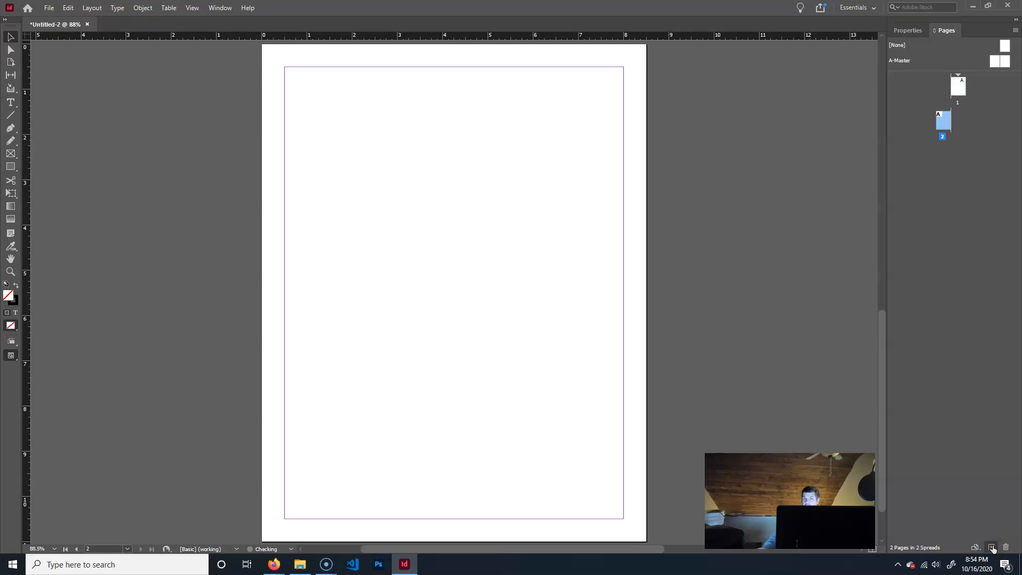
click(992, 548)
click(991, 548)
click(991, 547)
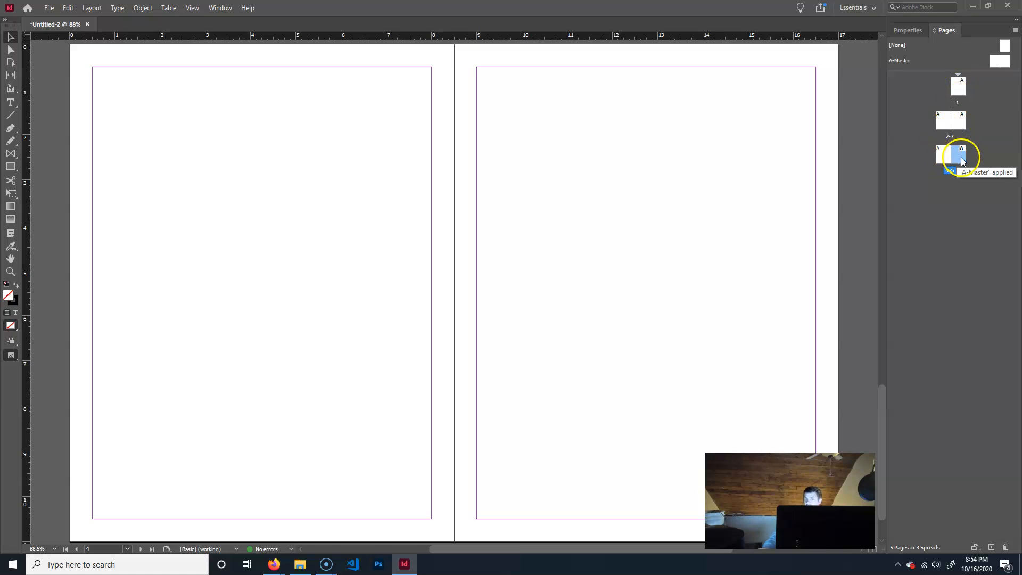
Go through pages 4, 3, 1 and 2 in the document view, and return to page 1.
double_click(940, 155)
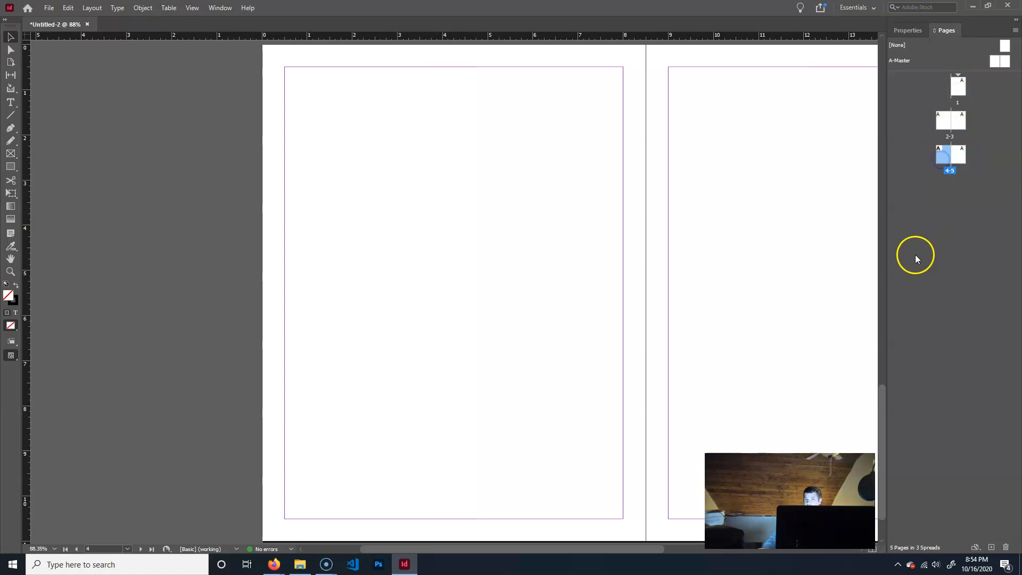
double_click(958, 126)
click(958, 87)
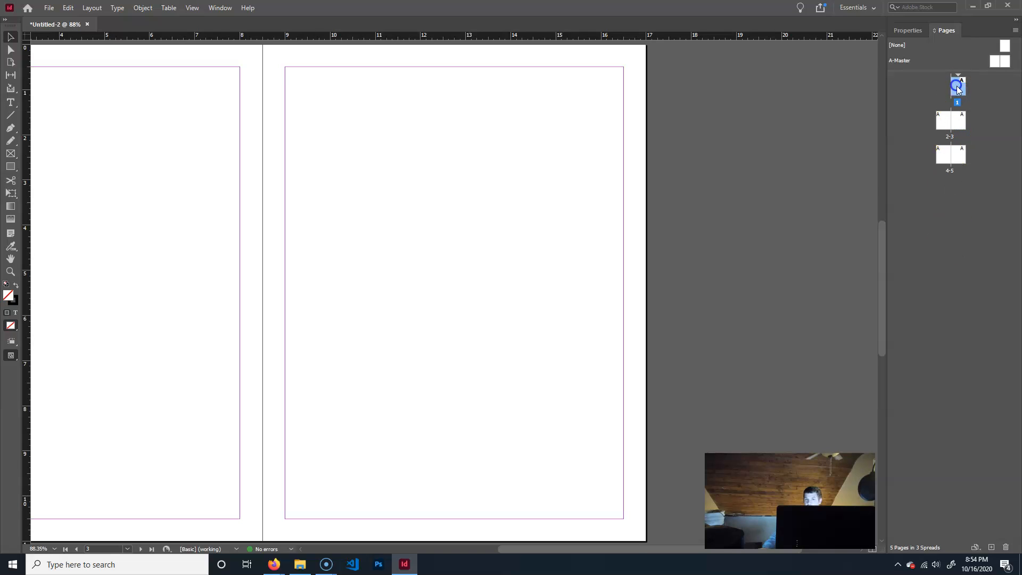
double_click(958, 88)
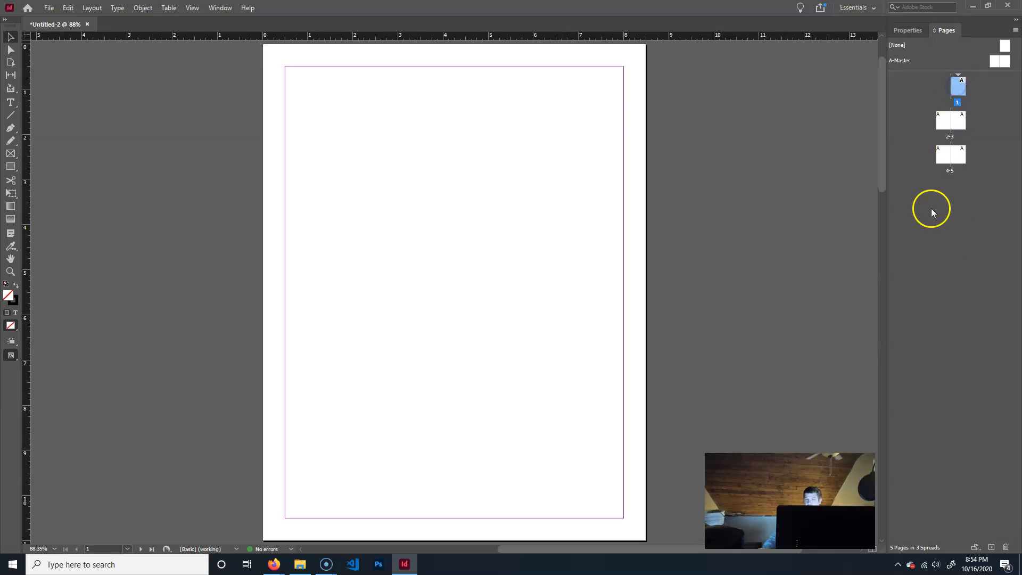
double_click(946, 124)
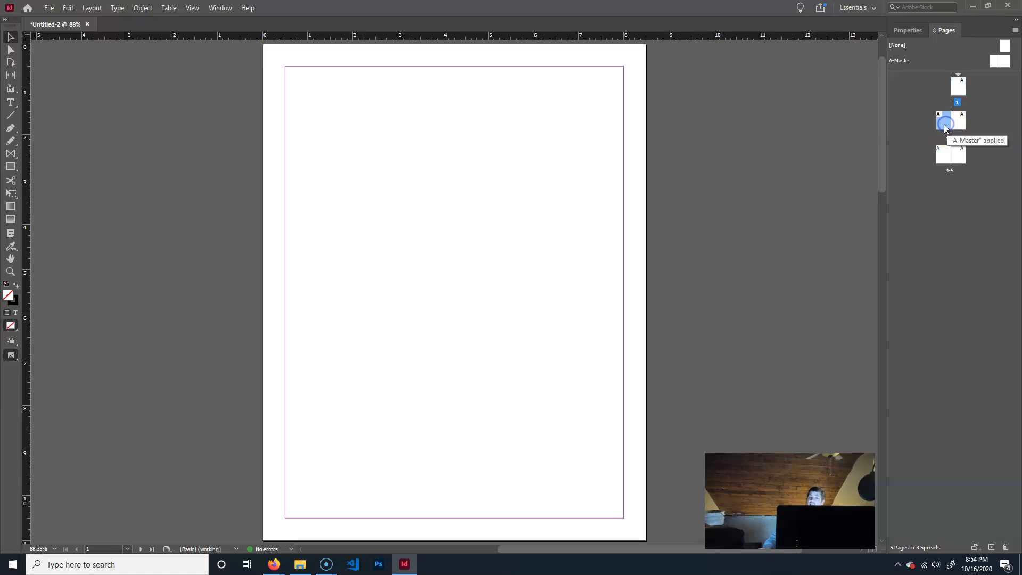
double_click(957, 123)
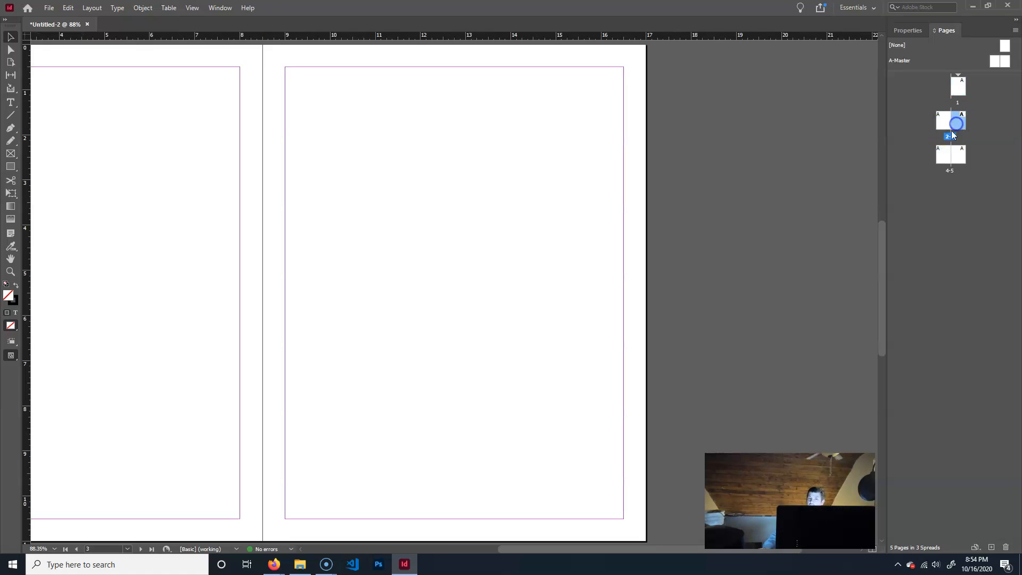
double_click(945, 123)
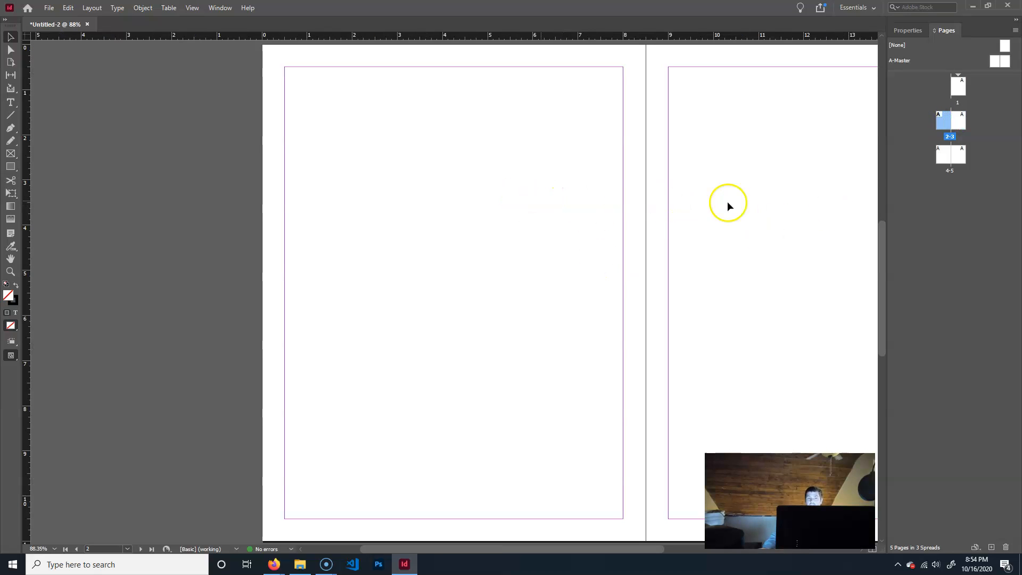
double_click(959, 88)
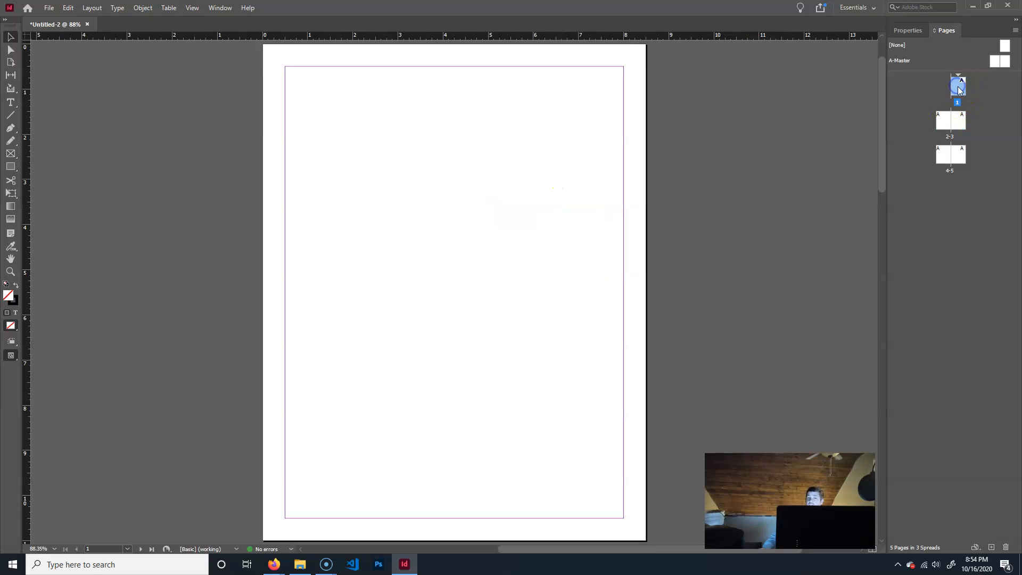
Examine how page 1 and the 2-3 and 4-5 spreads are arranged, and display page 2.
click(954, 78)
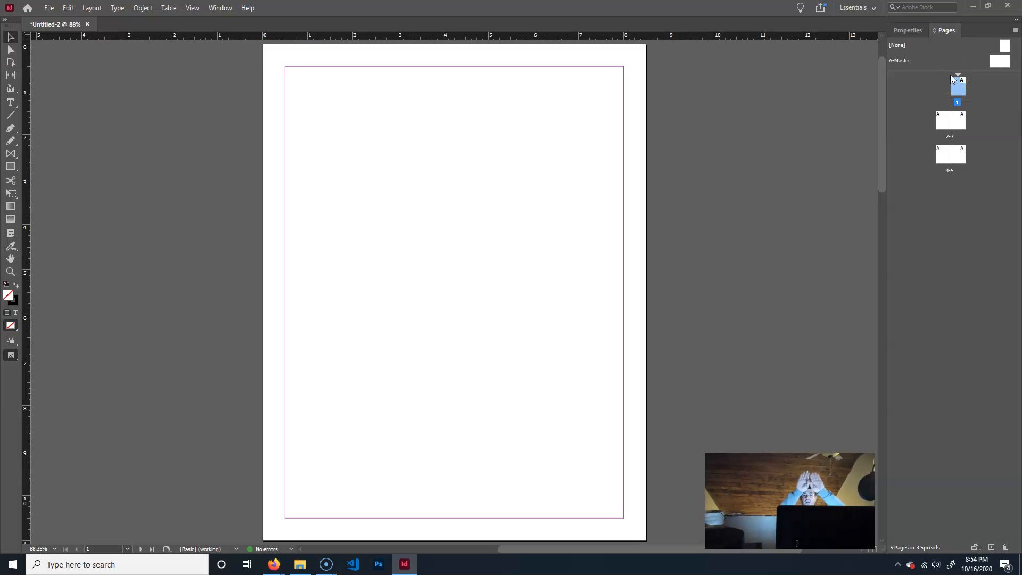
click(963, 124)
click(945, 154)
click(967, 161)
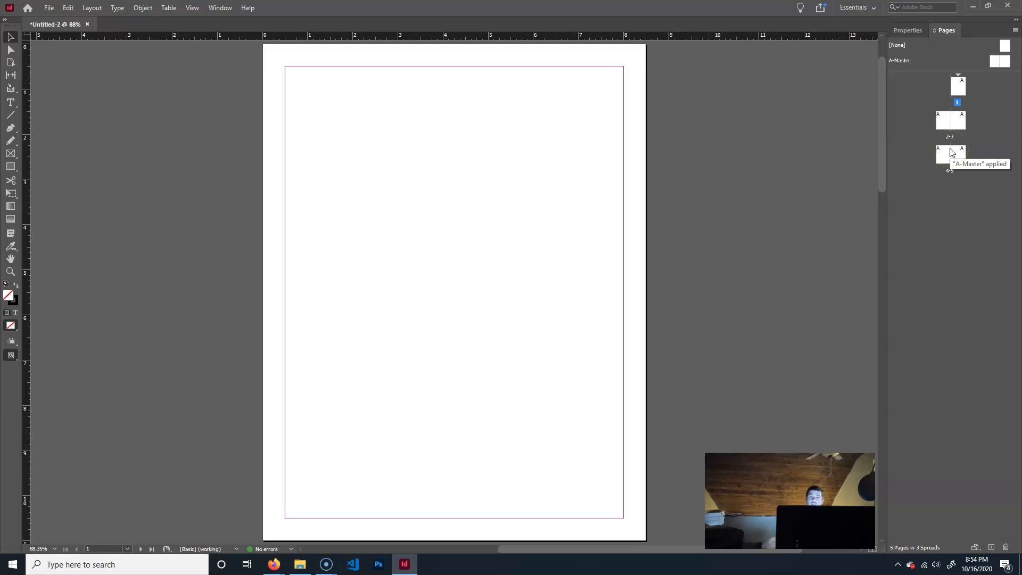
click(933, 143)
double_click(945, 121)
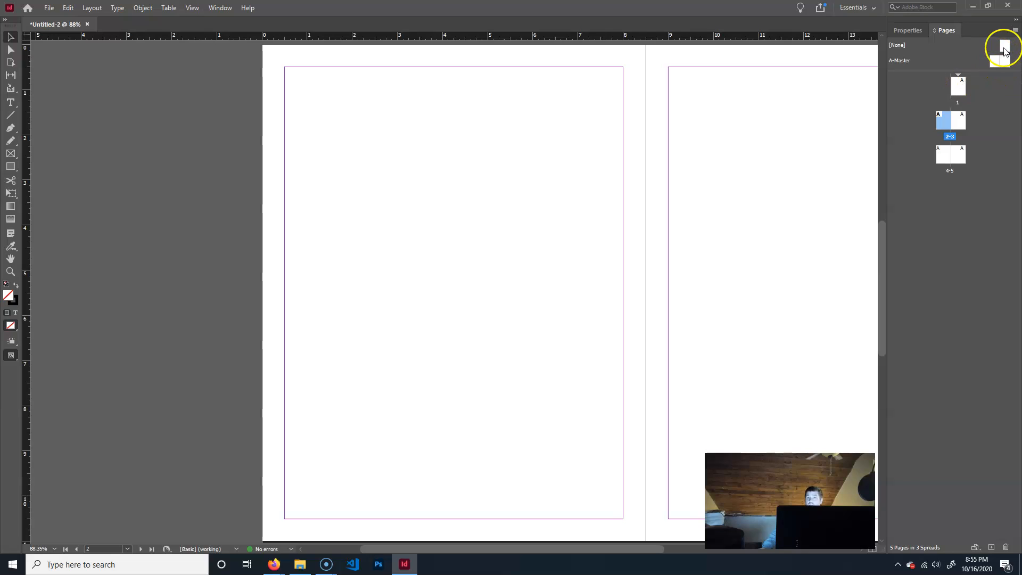
Examine the [None] and A-Master master pages and the markers on the document pages, viewing pages 2, 3 and 5.
click(997, 62)
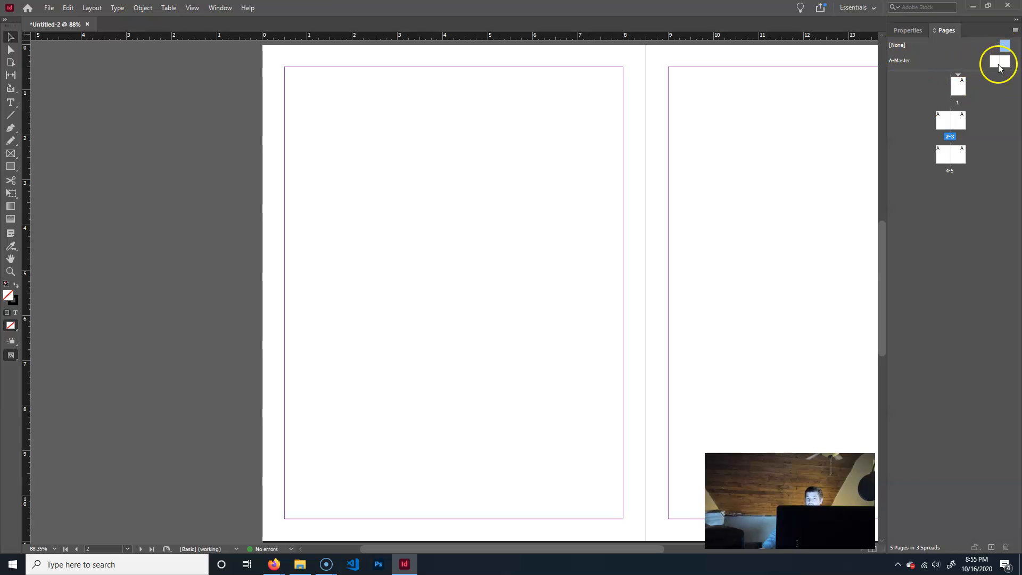
click(1005, 47)
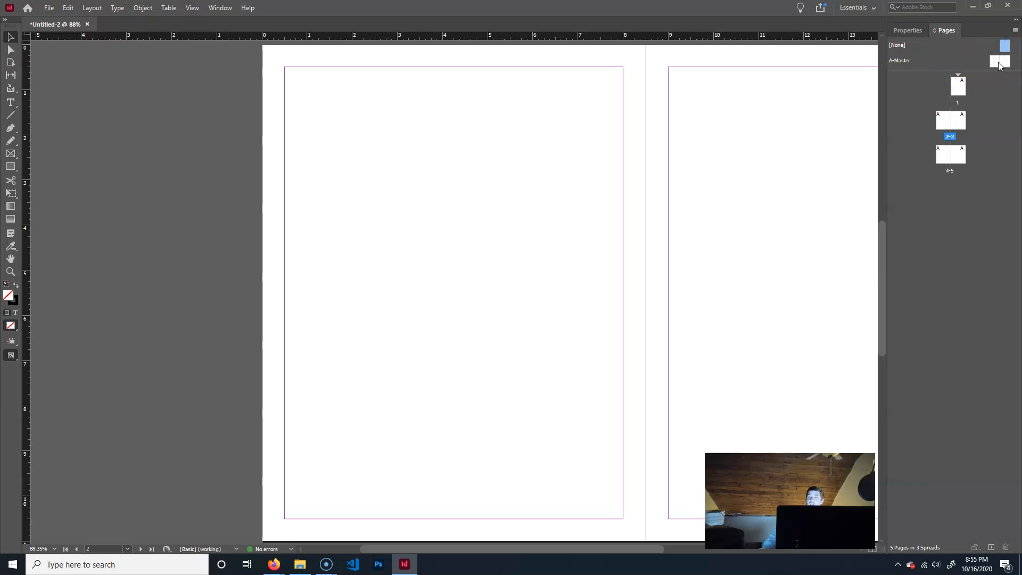
drag(1005, 47, 955, 95)
click(959, 84)
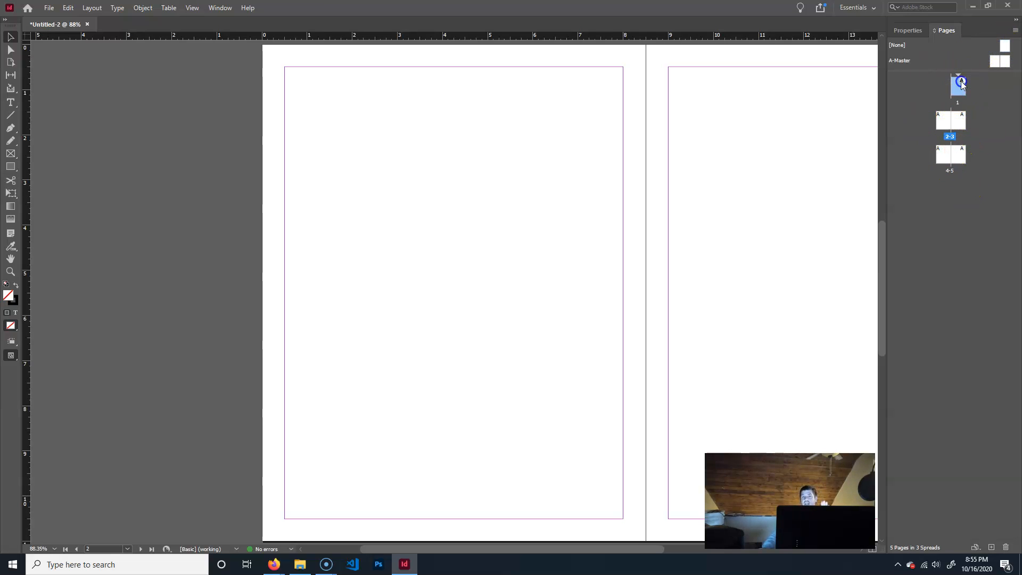
double_click(958, 122)
double_click(940, 122)
double_click(962, 155)
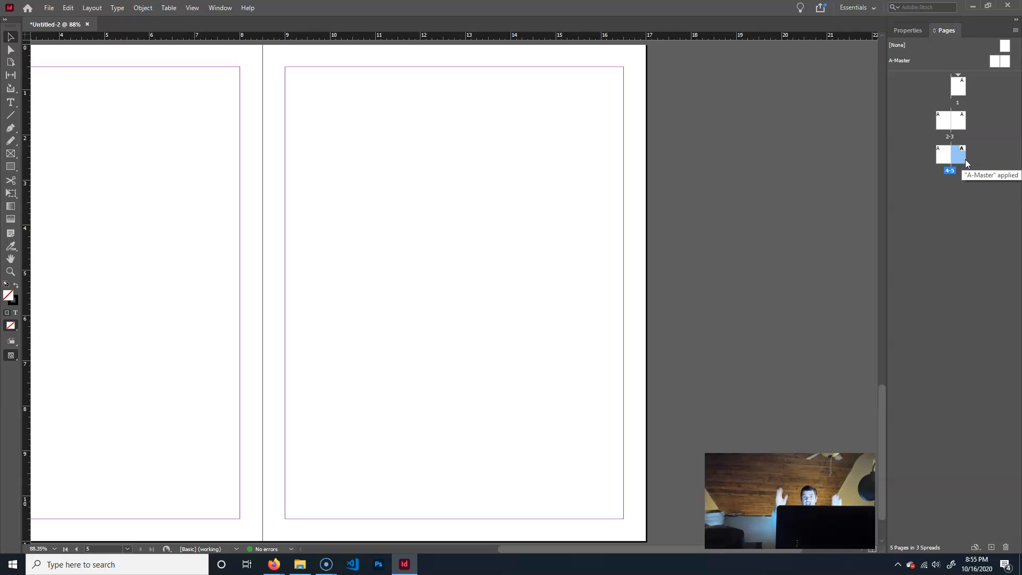
double_click(960, 121)
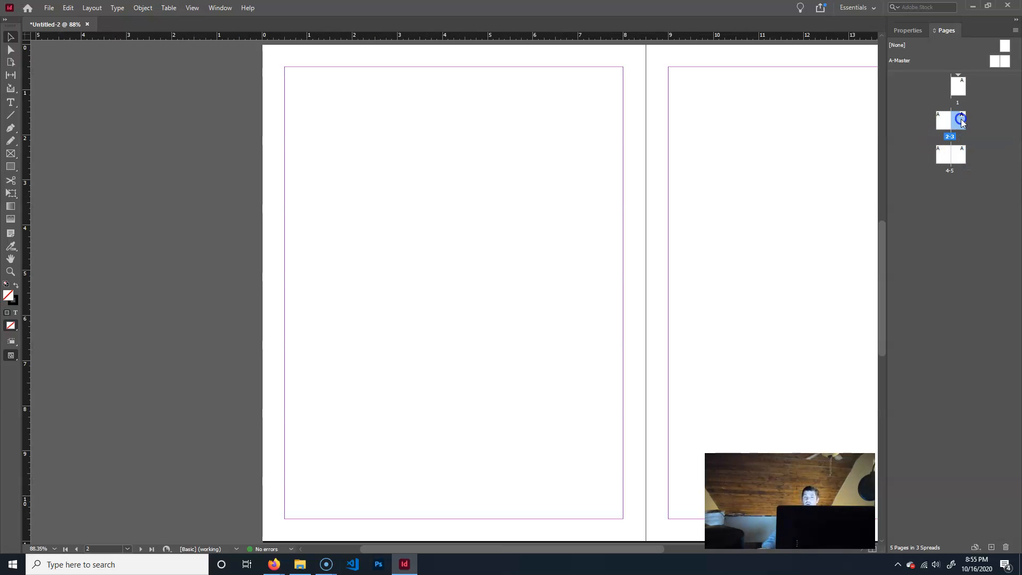
double_click(960, 121)
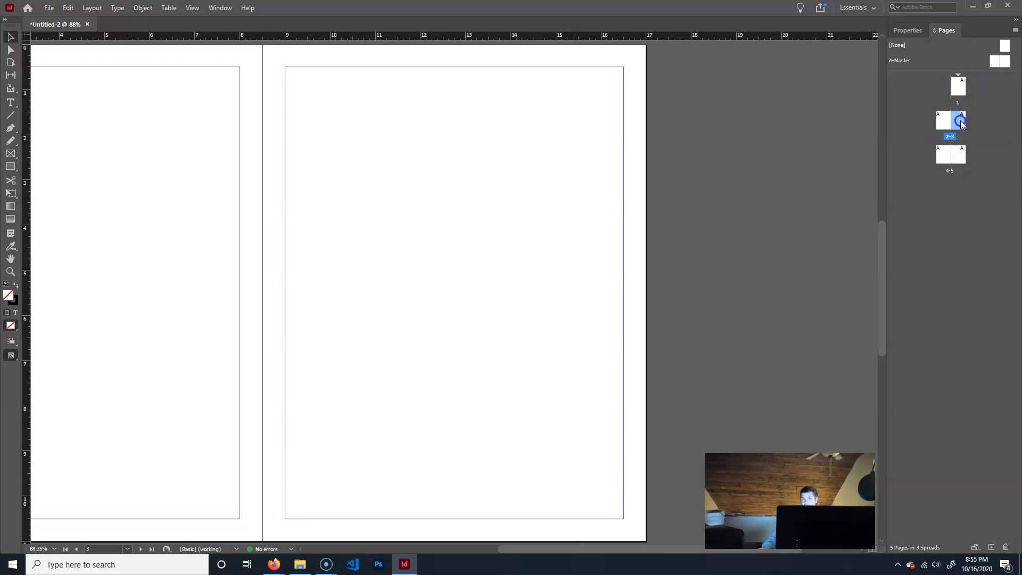
Delete pages 2 to 5 together, keeping only page 1.
click(942, 158)
shift+click(958, 161)
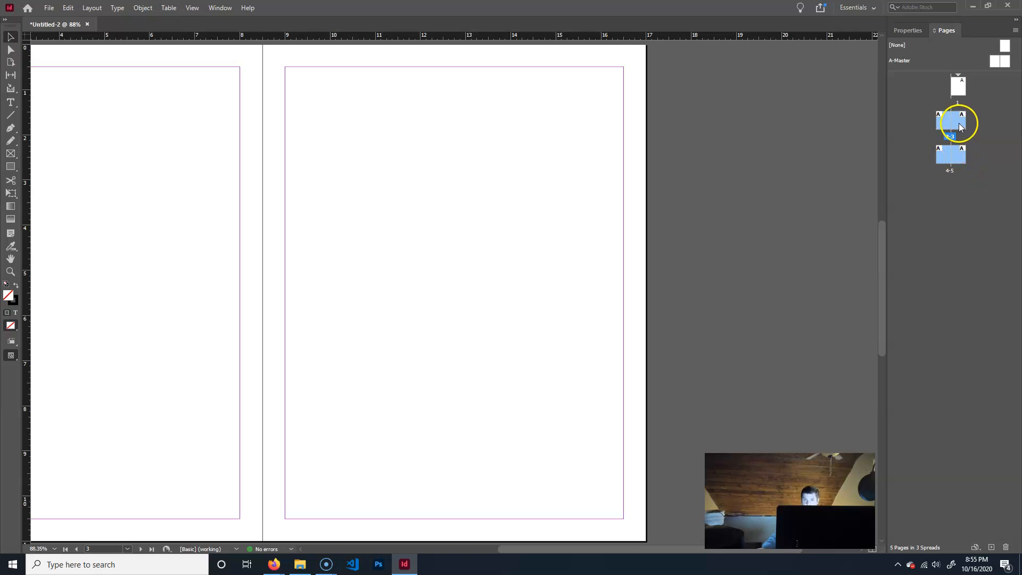
click(1006, 547)
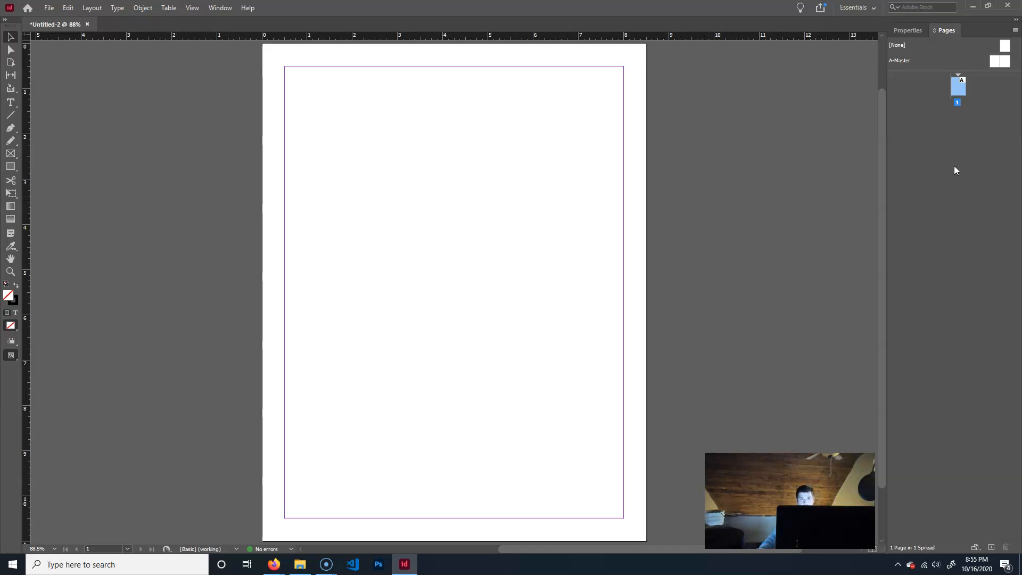
click(1013, 32)
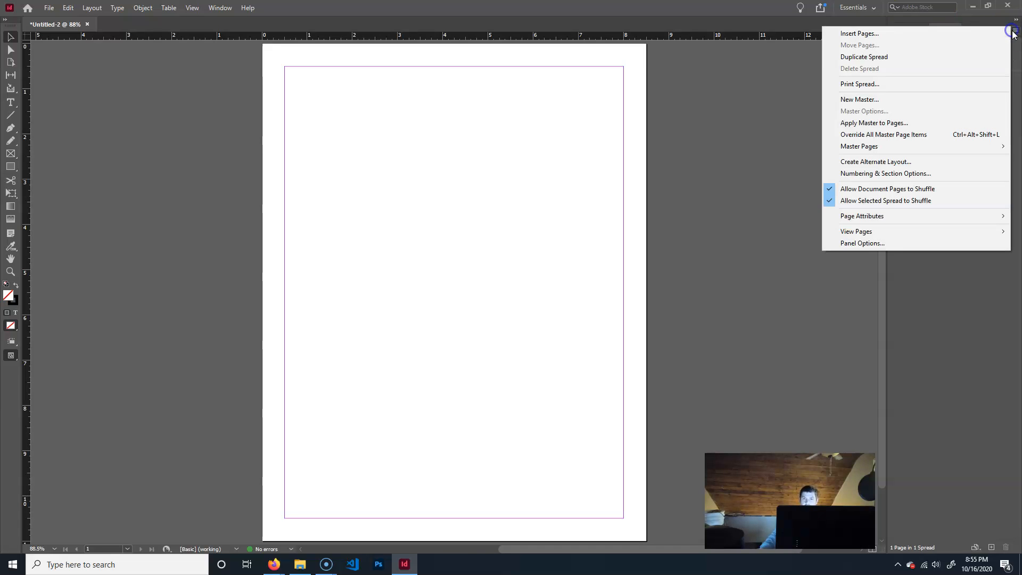
click(787, 310)
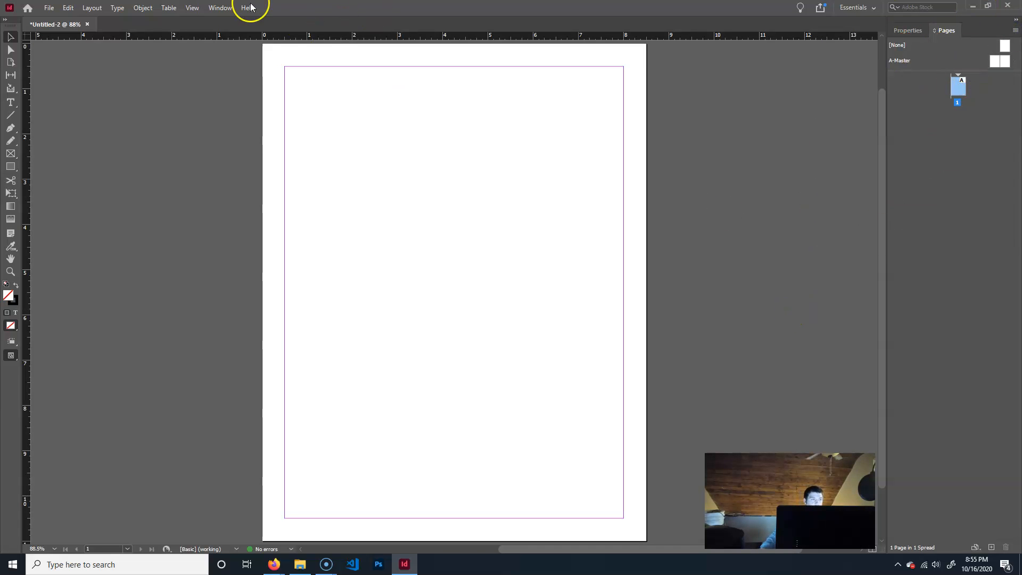
Show the Layers panel, dock it and the Links panel alongside Properties and Pages, and bring Layers to the front.
click(218, 8)
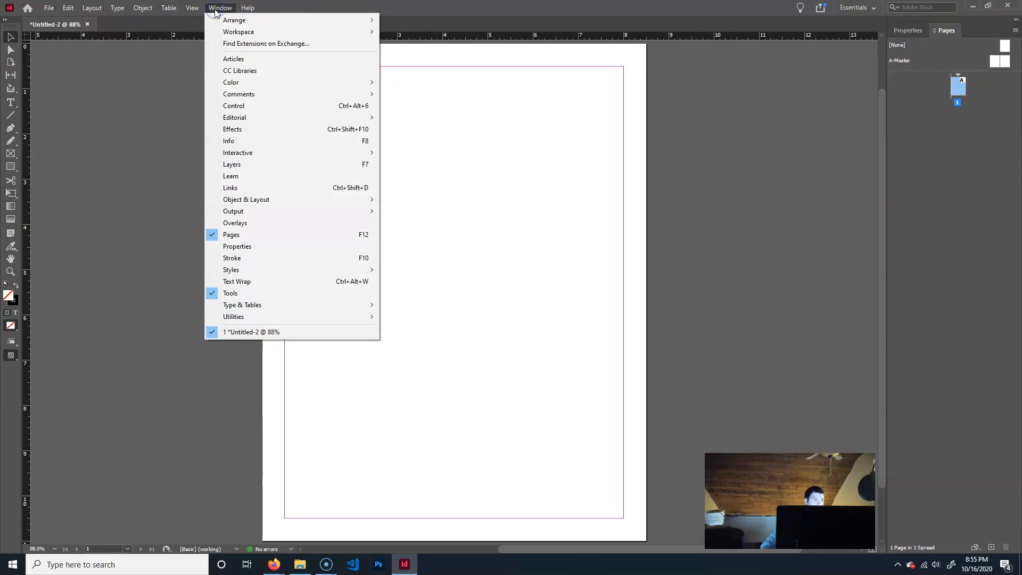
click(251, 169)
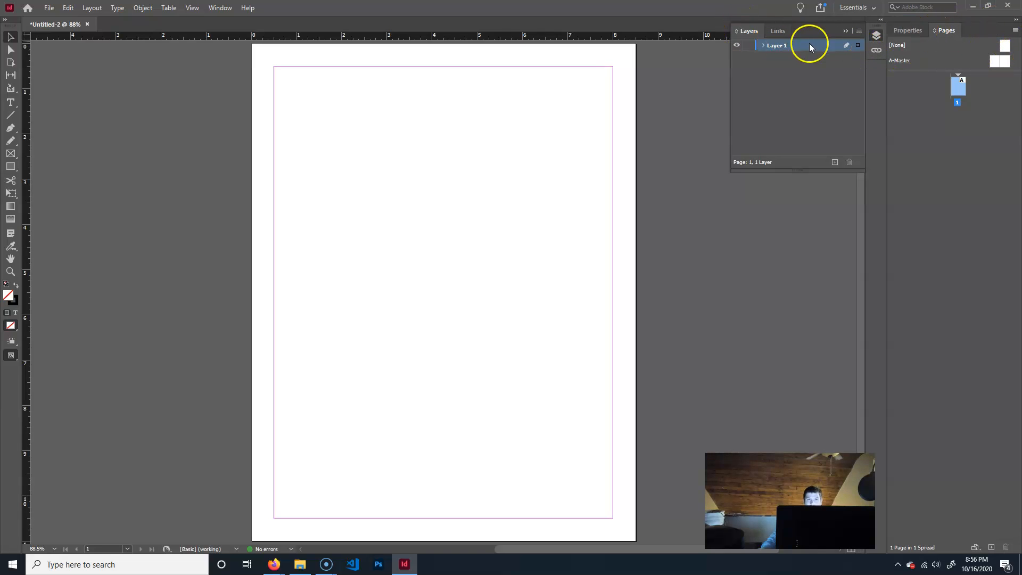
drag(749, 30, 968, 34)
click(970, 30)
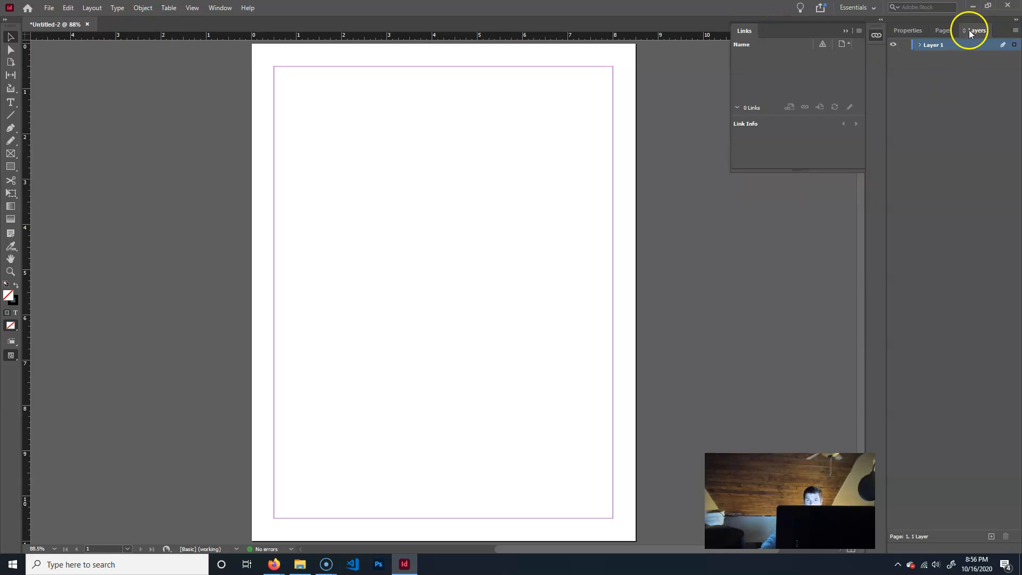
drag(744, 30, 983, 30)
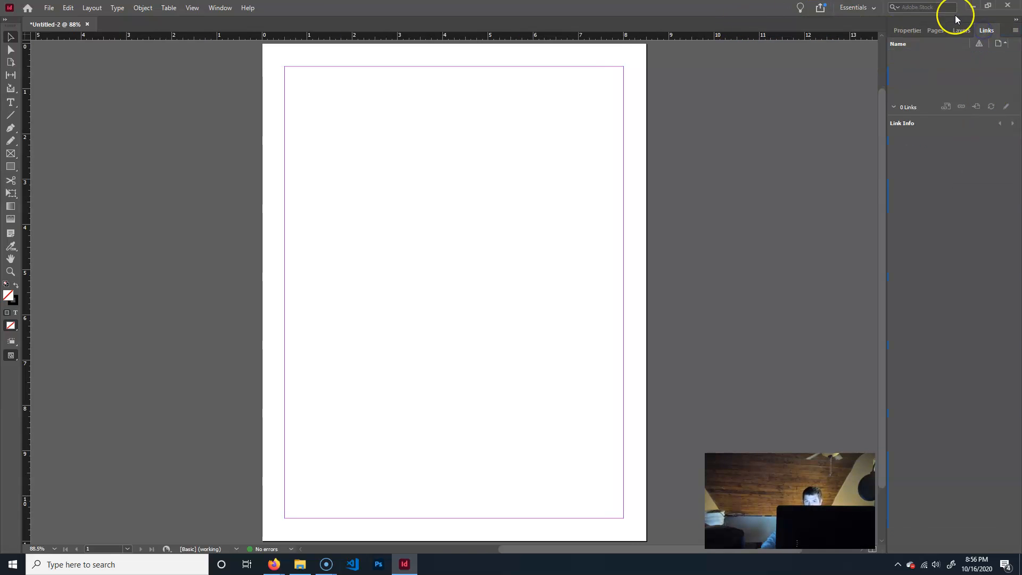
click(964, 30)
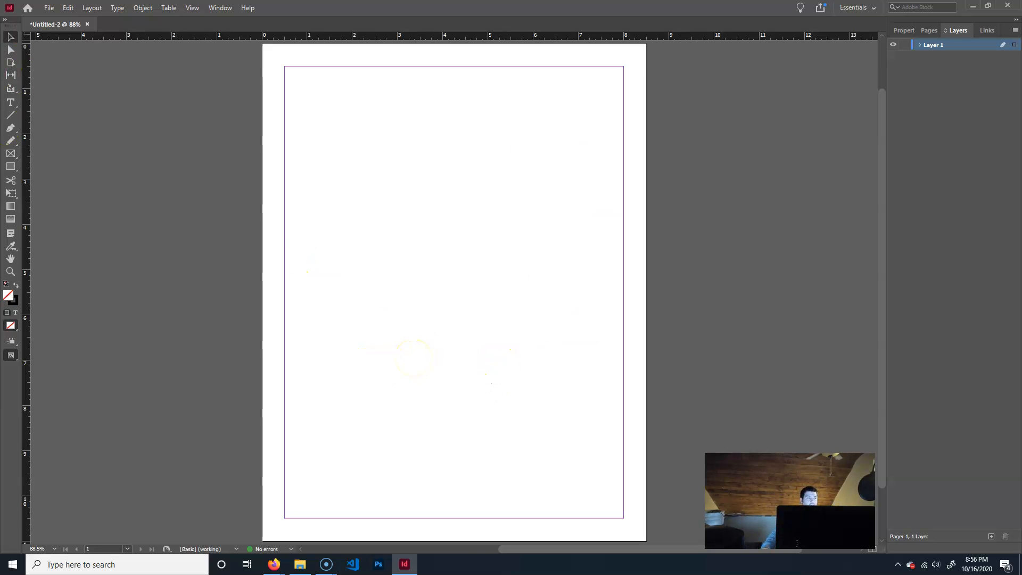
Draw six rectangles of various sizes on page 1, overlapping some of them, with the Rectangle Tool.
click(11, 166)
drag(320, 137, 390, 244)
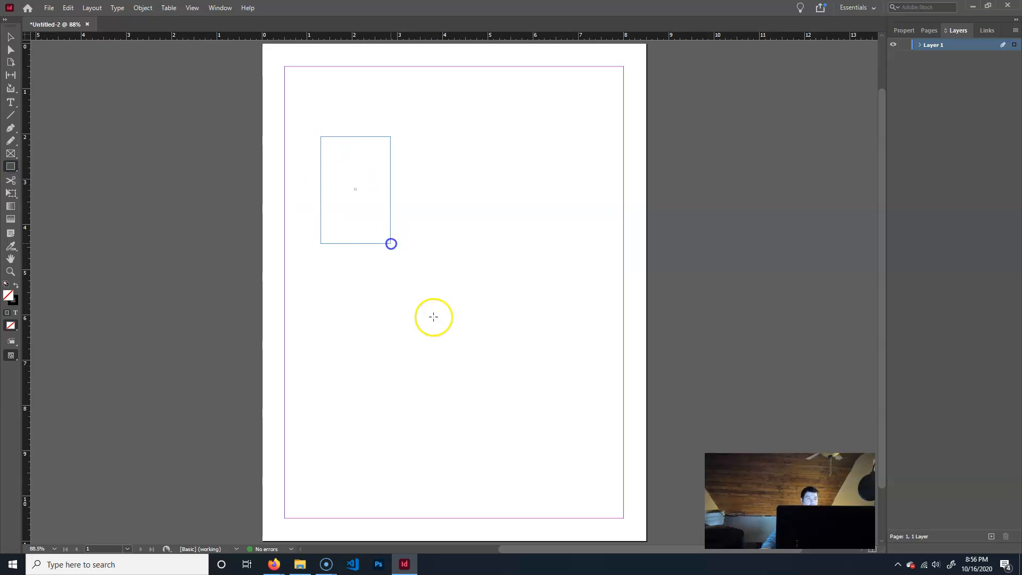
drag(384, 335, 488, 200)
drag(385, 419, 518, 313)
drag(308, 386, 368, 240)
drag(377, 277, 467, 154)
drag(489, 216, 572, 120)
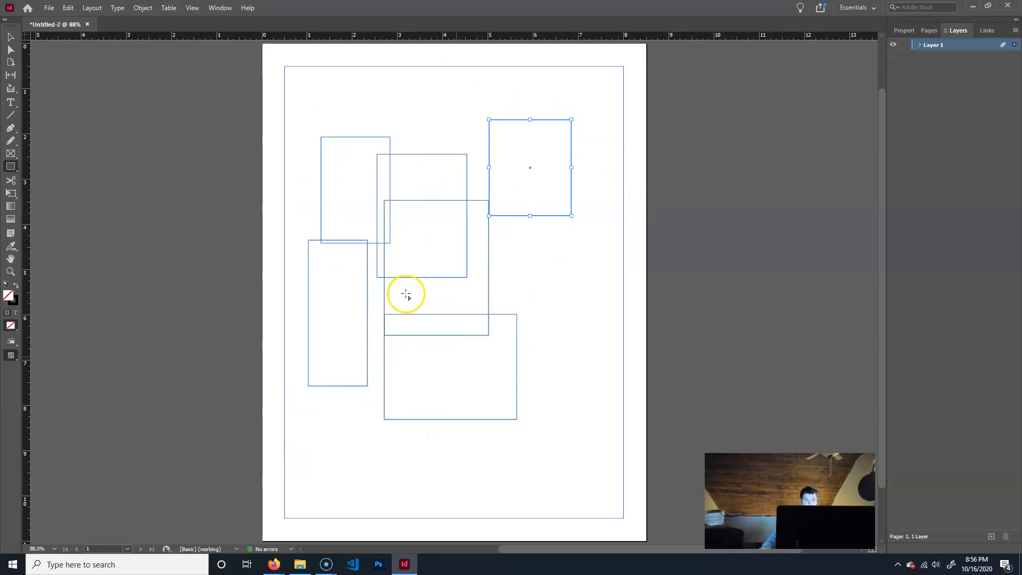
Expand Layer 1 and examine how each rectangle drawn on the page is listed as a separate object beneath it.
click(918, 46)
click(949, 66)
click(955, 57)
click(951, 68)
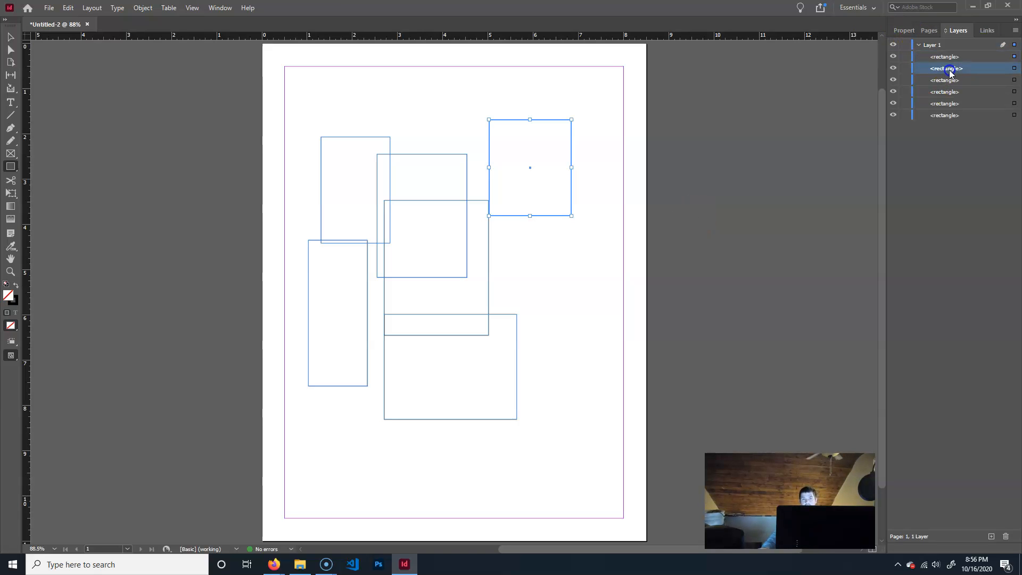
click(951, 79)
click(951, 92)
click(951, 103)
click(951, 117)
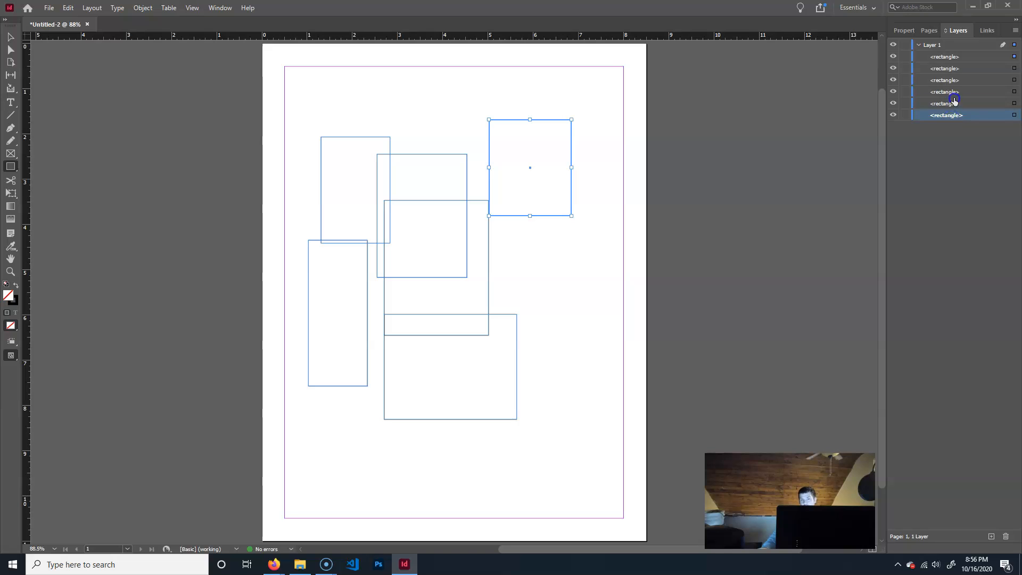
click(955, 101)
click(954, 92)
click(955, 84)
click(954, 61)
click(935, 44)
click(921, 46)
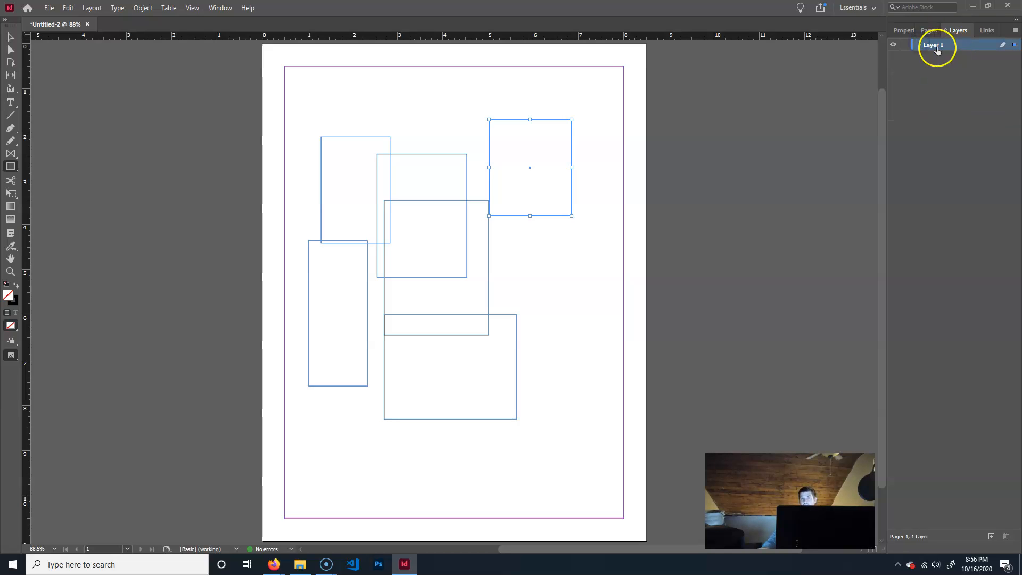
click(918, 46)
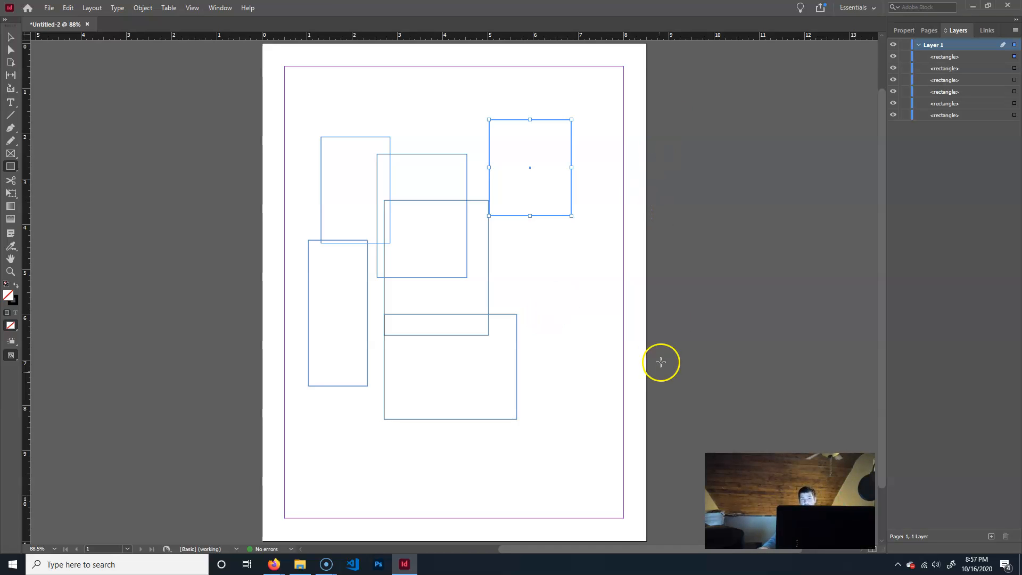
click(959, 68)
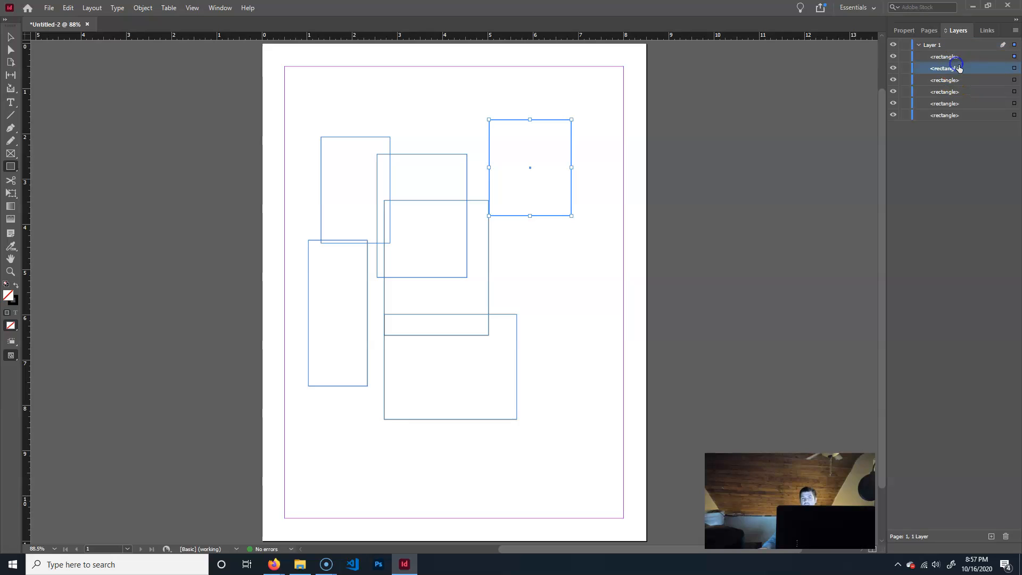
click(937, 44)
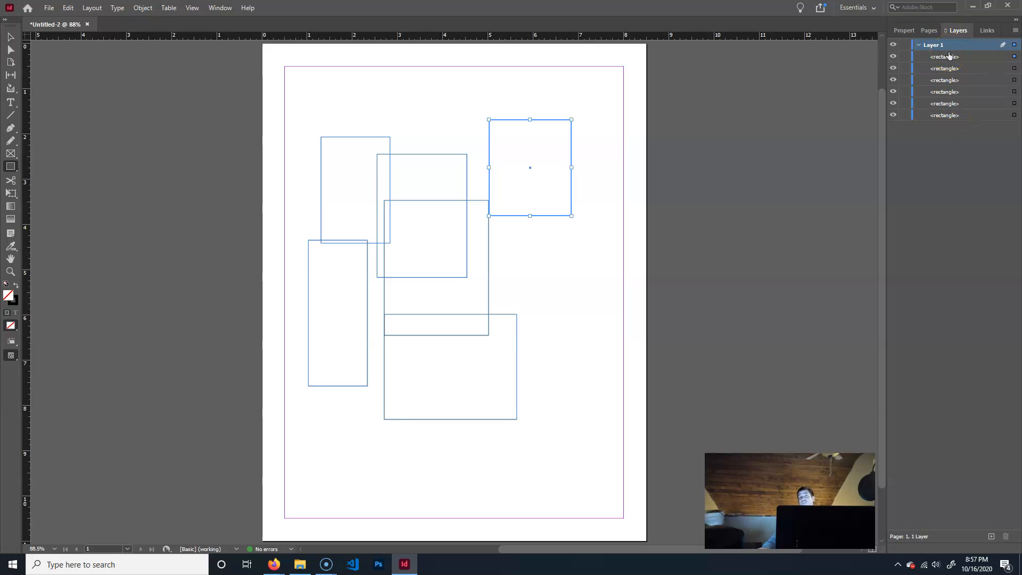
Delete all six rectangle objects together from Layer 1.
click(950, 57)
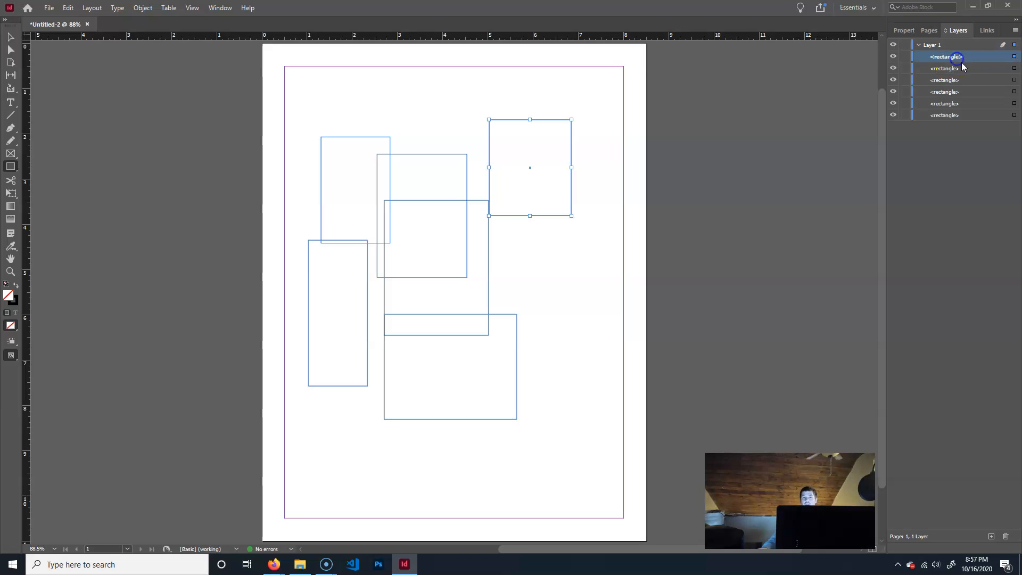
shift+click(954, 113)
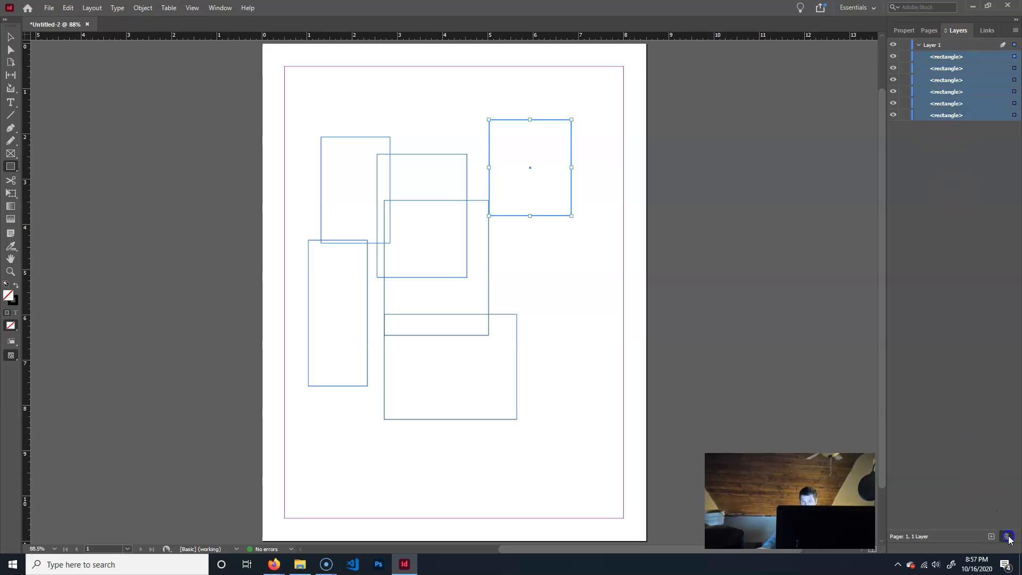
click(1006, 537)
Rename Layer 1 as background.
click(941, 46)
click(941, 46)
drag(955, 45, 892, 38)
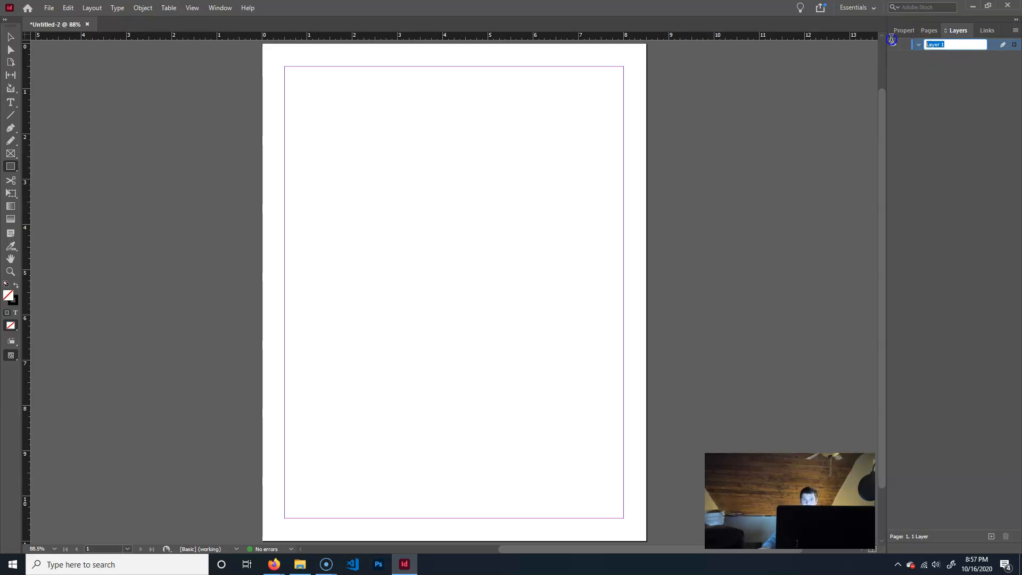
text(background)
key(Return)
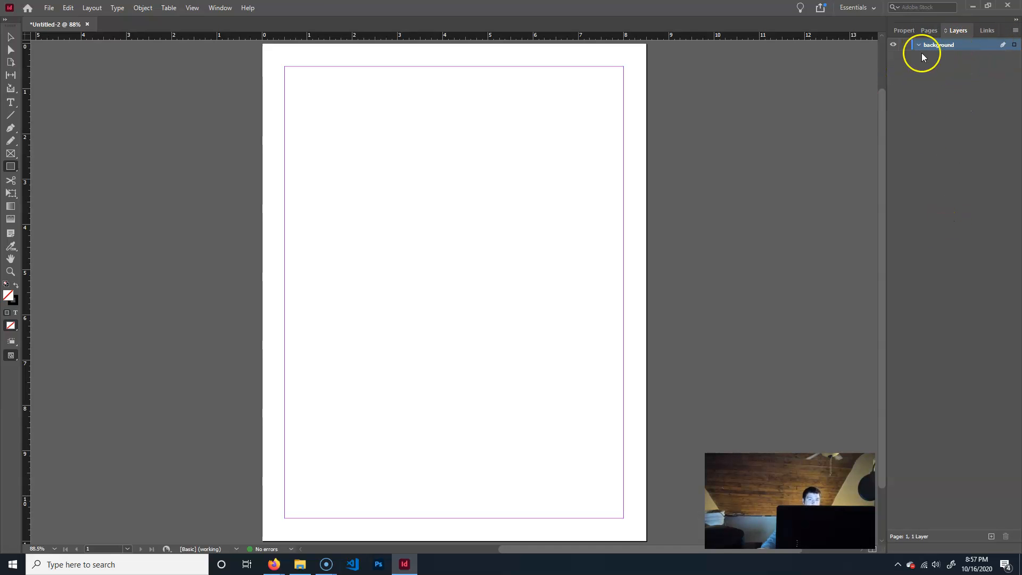
Add a new layer above background and name it images.
click(991, 536)
double_click(941, 44)
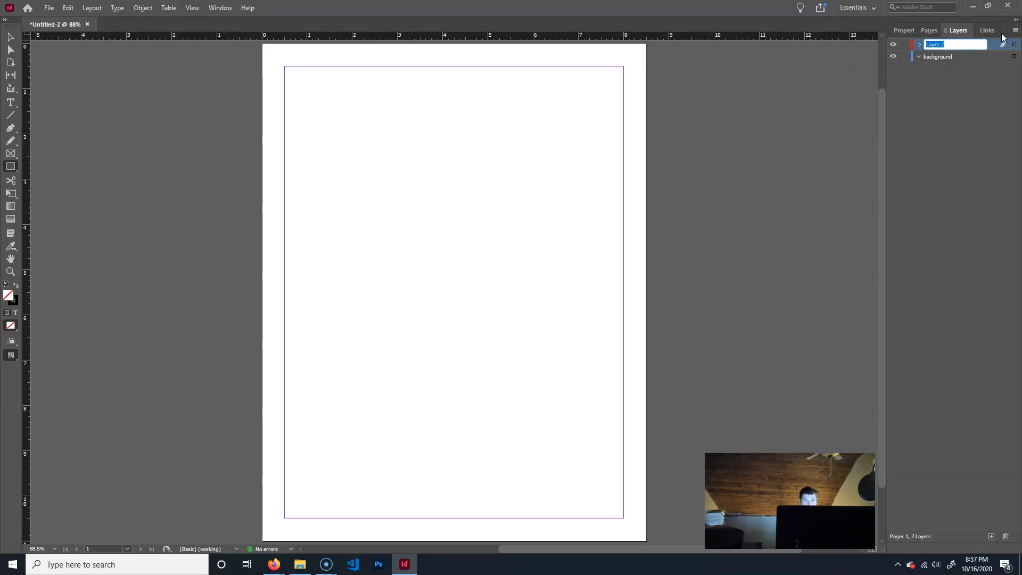
text(images)
key(Return)
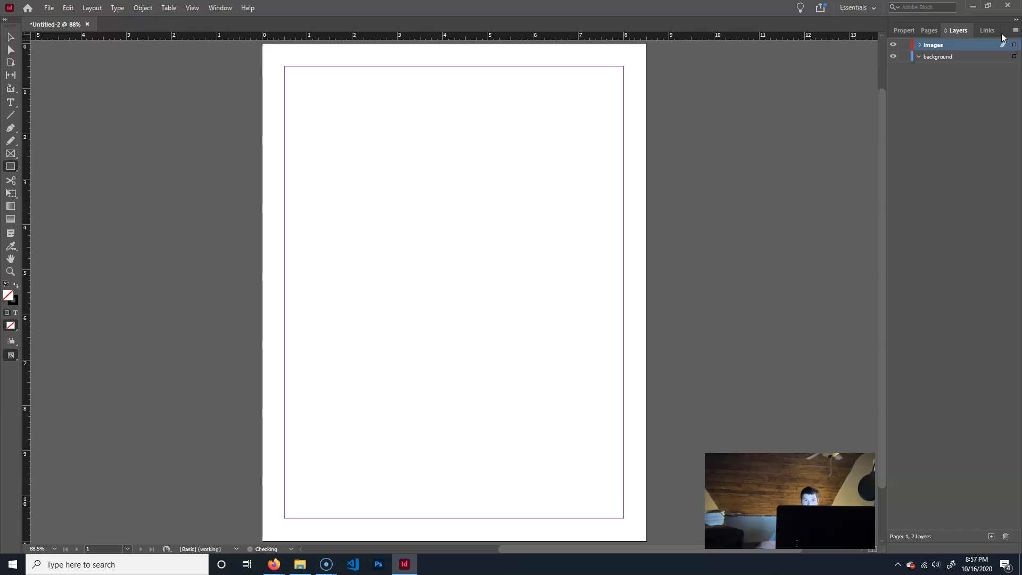
Add a third layer above images and name it text.
click(991, 537)
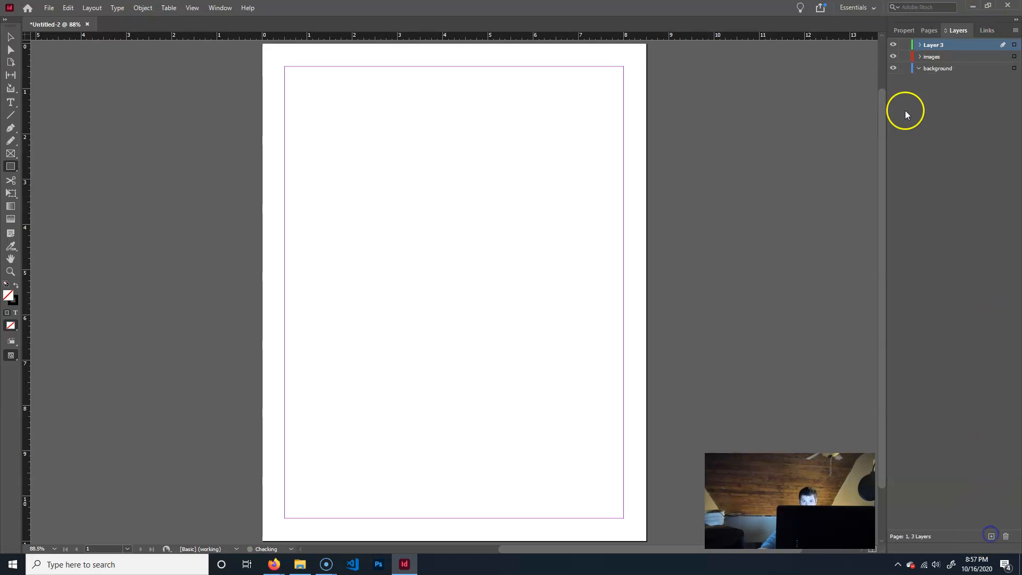
double_click(941, 45)
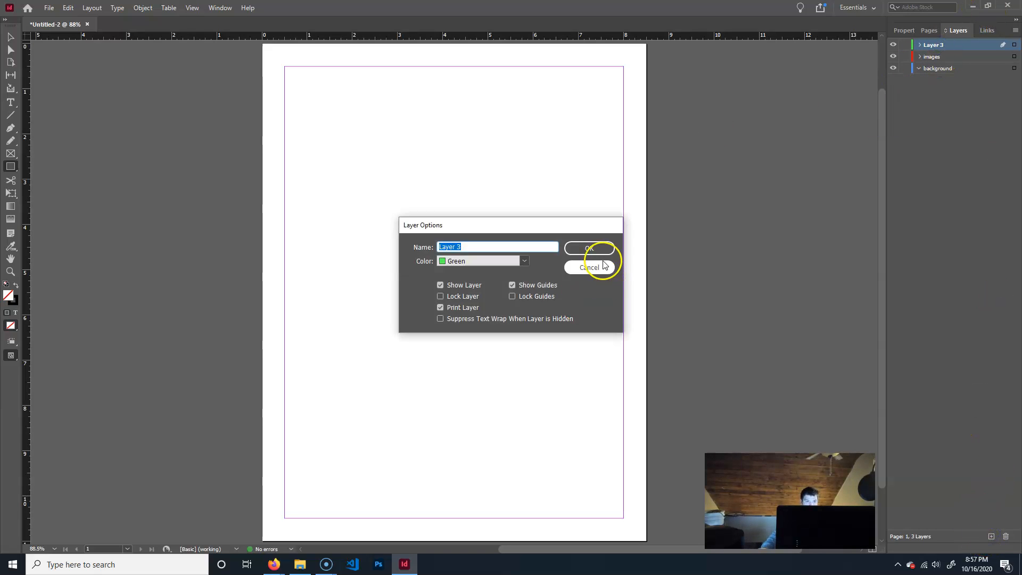
key(BackSpace)
text(text)
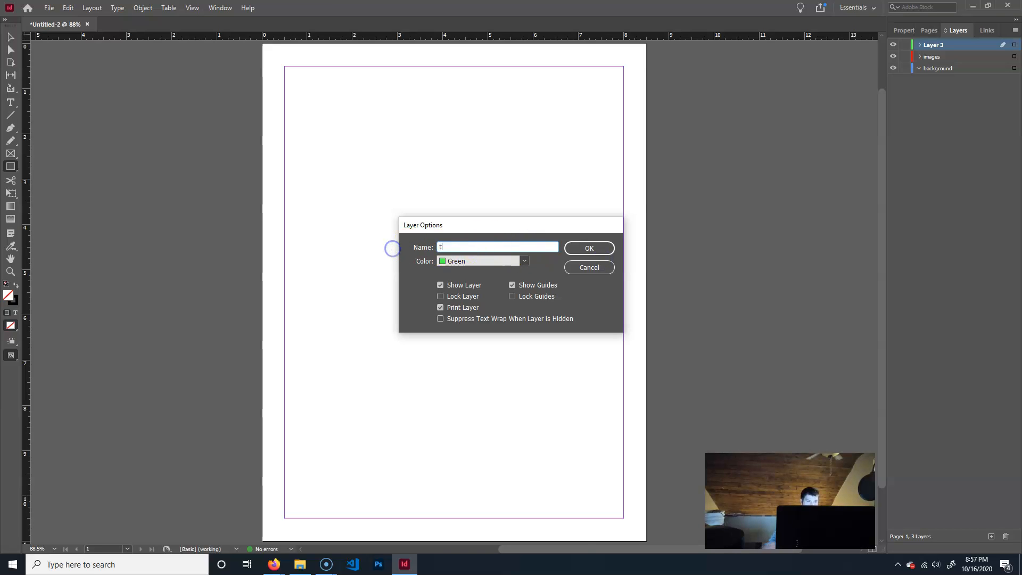
click(589, 248)
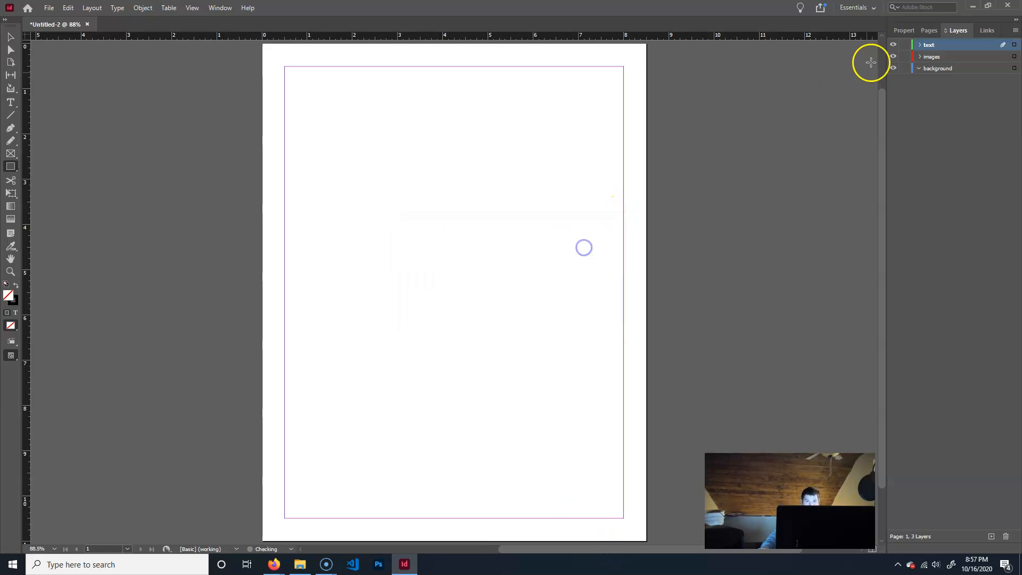
Review the text layer's color option and draw a rectangle about 3.2 by 4.8 inches on that layer.
double_click(912, 45)
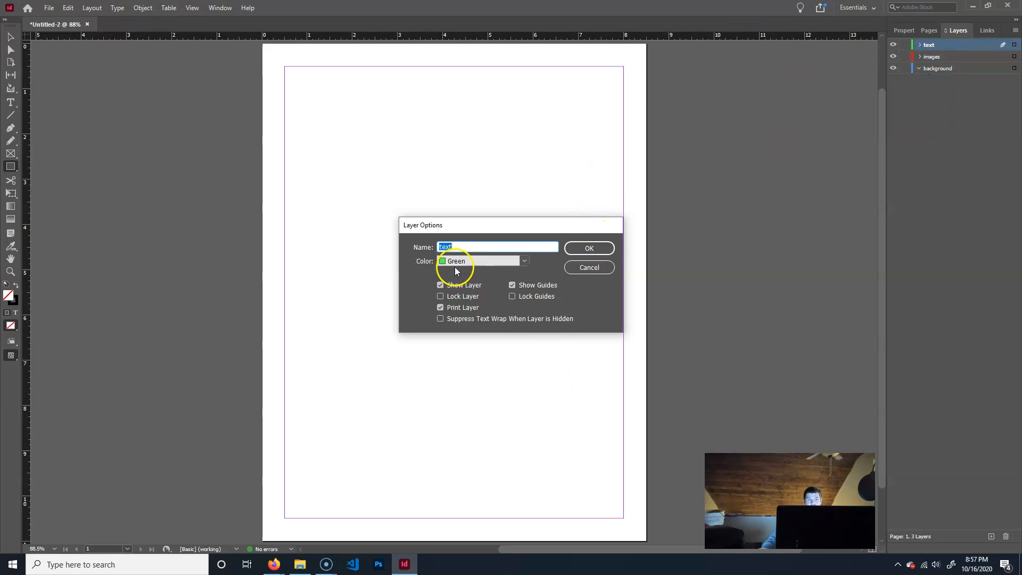
click(592, 266)
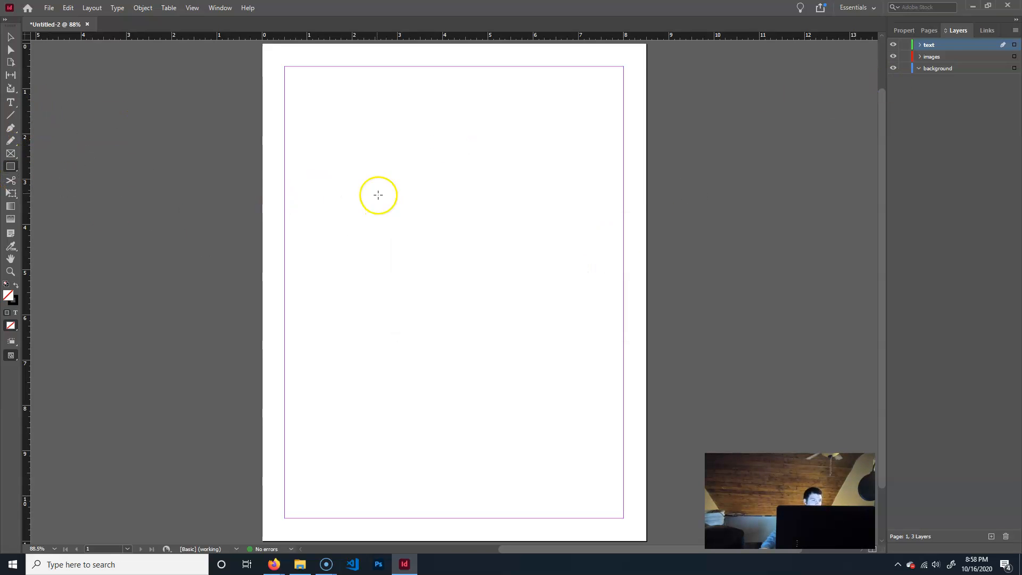
drag(350, 112, 492, 329)
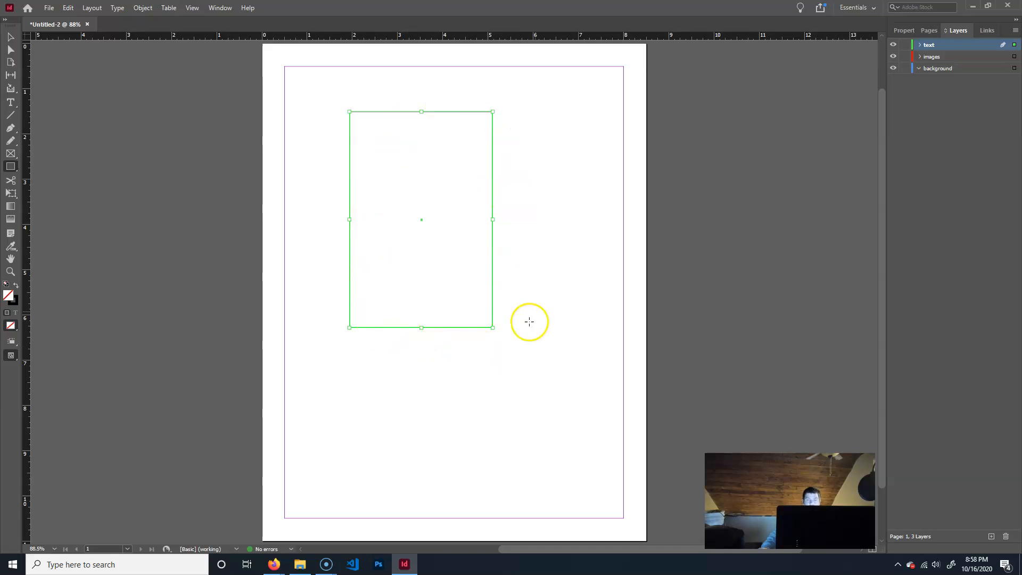
Make the images layer active and draw a rectangle about 2.4 by 2.6 inches on it, overlapping the large rectangle's right edge.
click(942, 57)
drag(478, 290, 581, 170)
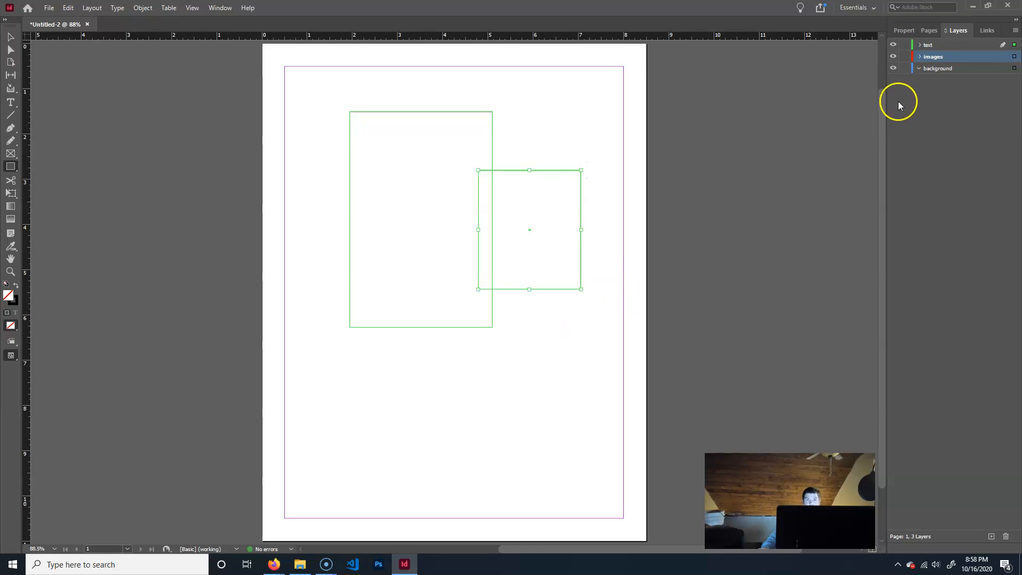
click(943, 57)
click(922, 57)
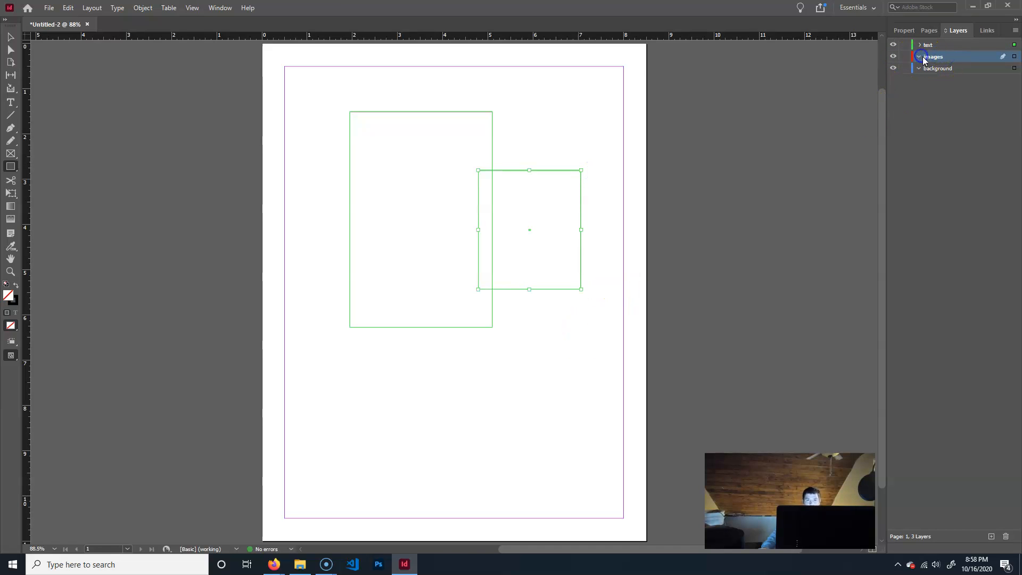
drag(487, 301, 596, 185)
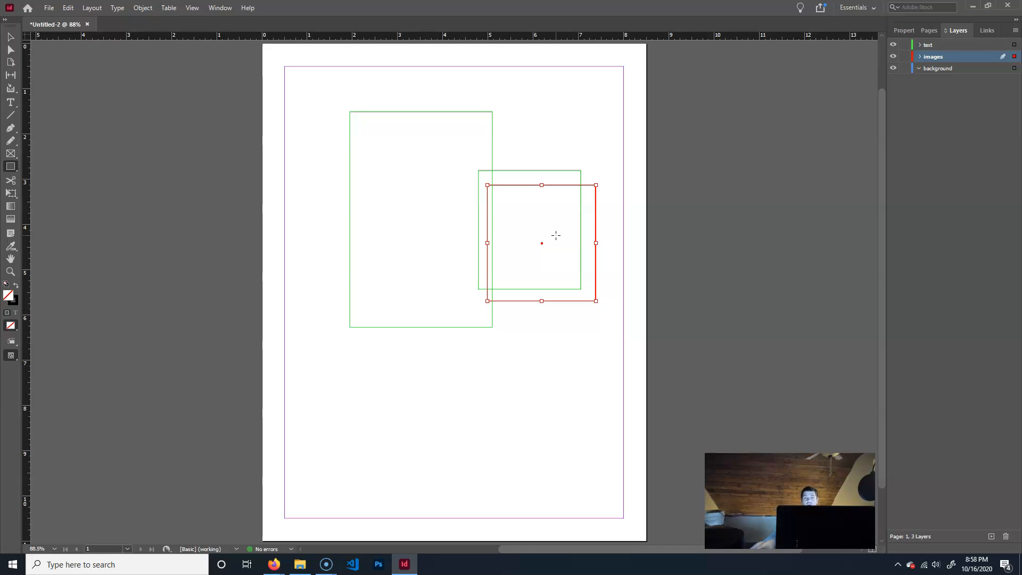
Review the color choices in the images layer's options and leave the dialog without changing anything.
click(912, 57)
double_click(911, 57)
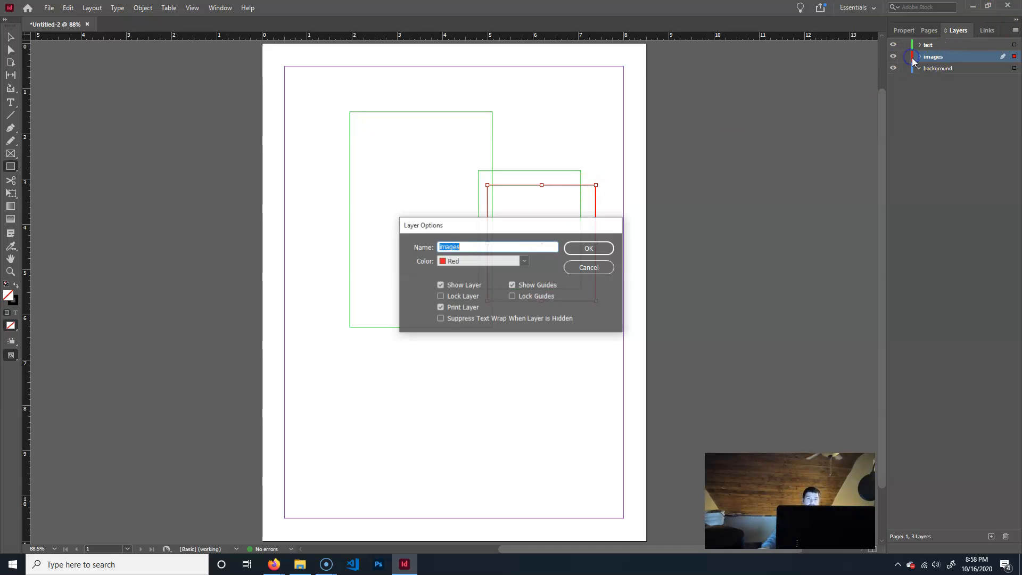
click(498, 261)
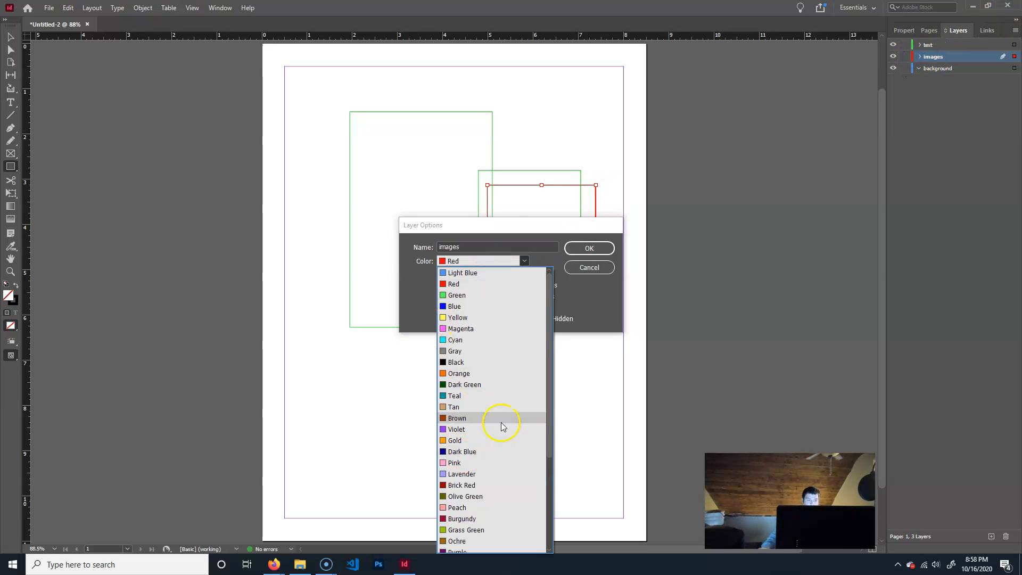
click(589, 267)
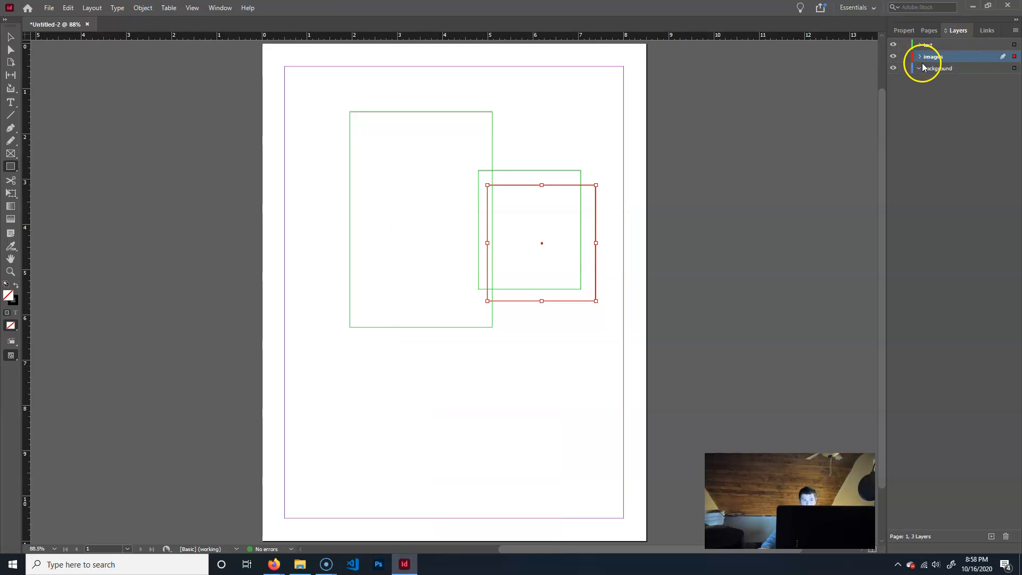
Clear all test rectangles from the page, keep the top layer named text, and make the background layer active.
key(ctrl+a)
key(Delete)
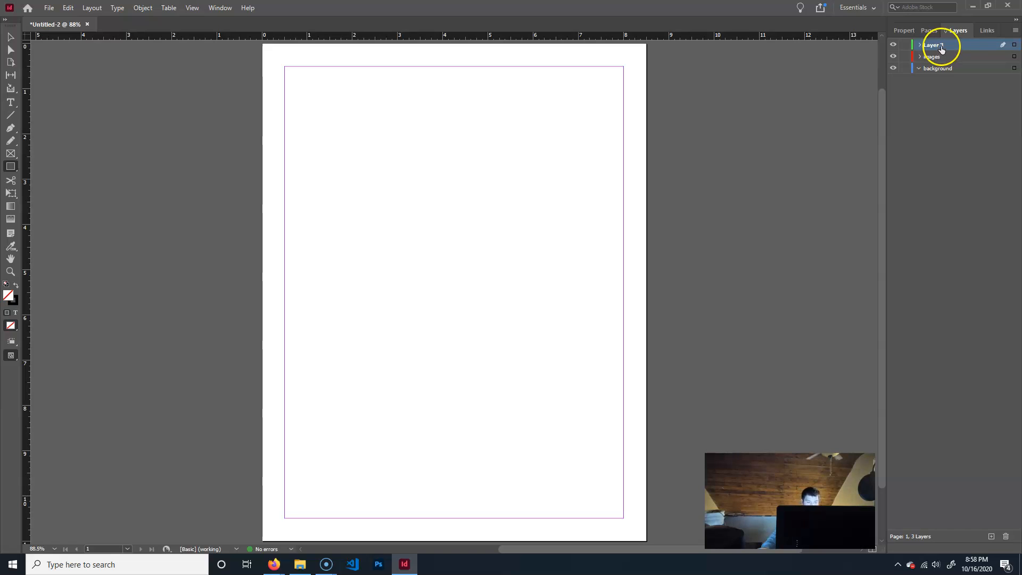
key(ctrl+shift+z)
click(953, 68)
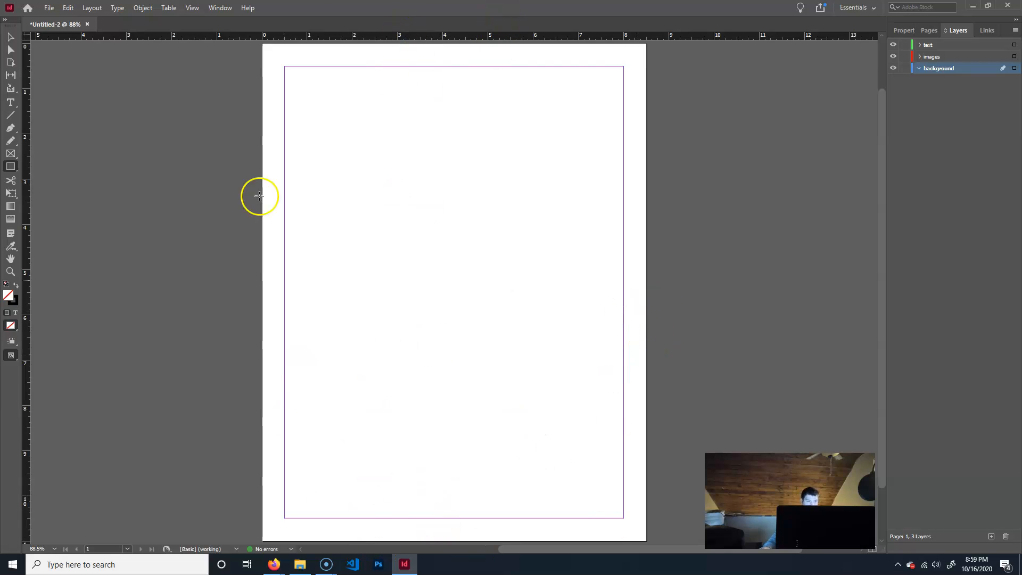
Examine the ellipse and polygon variants grouped with the Rectangle Tool and the Rectangle Frame Tool.
key(alt+p)
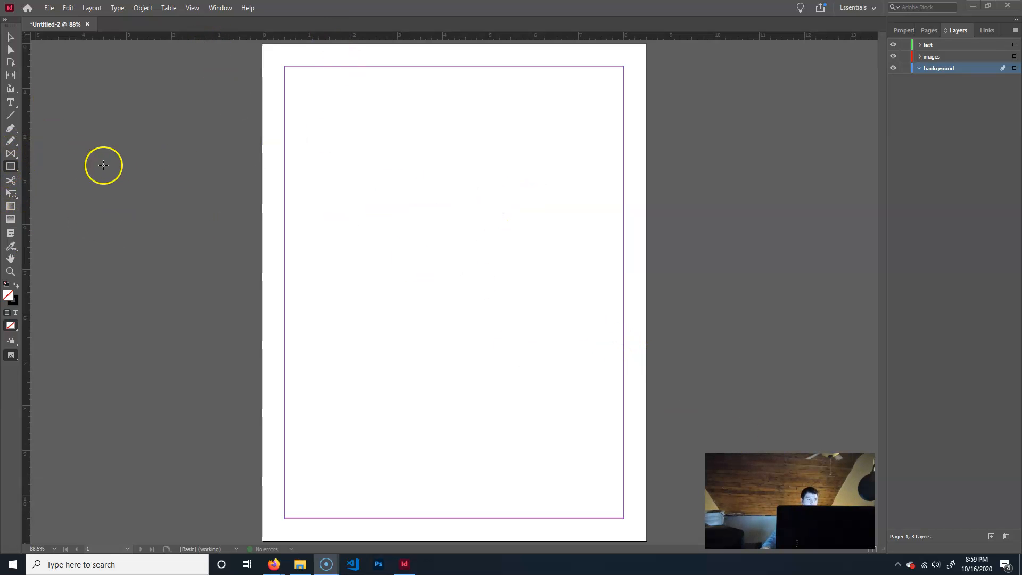
click(11, 167)
drag(12, 167, 67, 203)
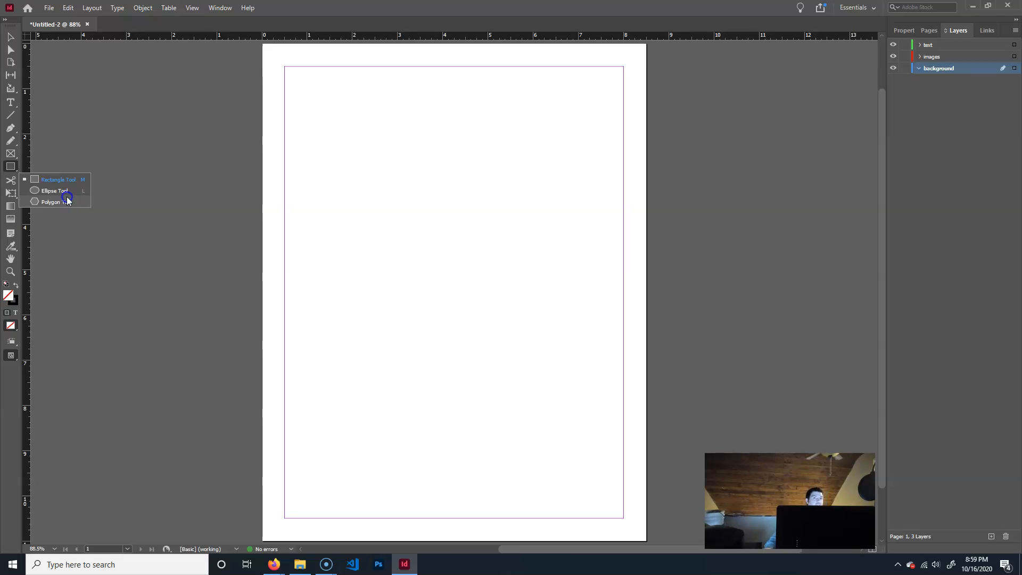
mouse_move(66, 196)
mouse_down()
mouse_move(45, 187)
mouse_move(56, 181)
mouse_up()
click(11, 153)
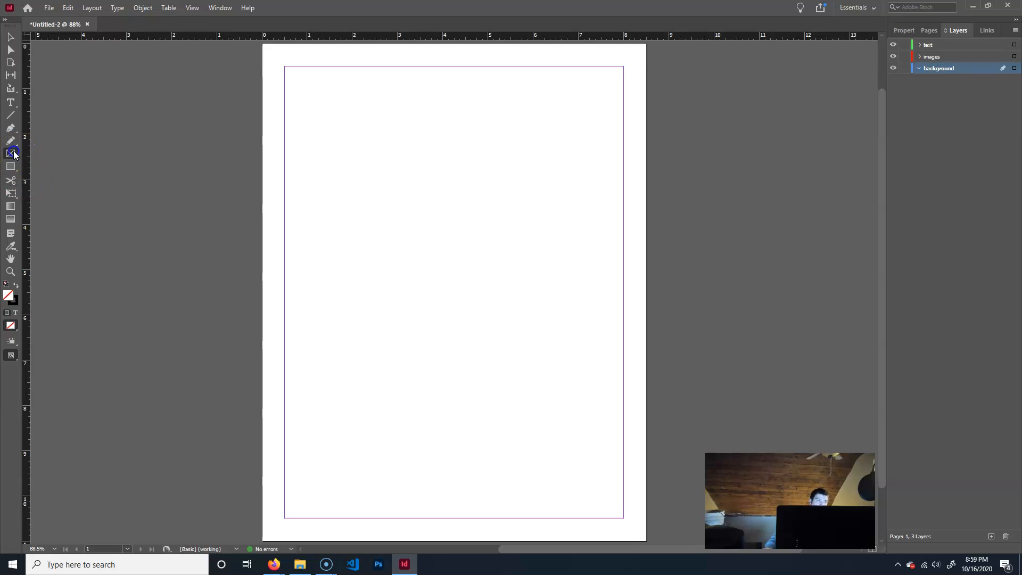
drag(11, 158, 87, 191)
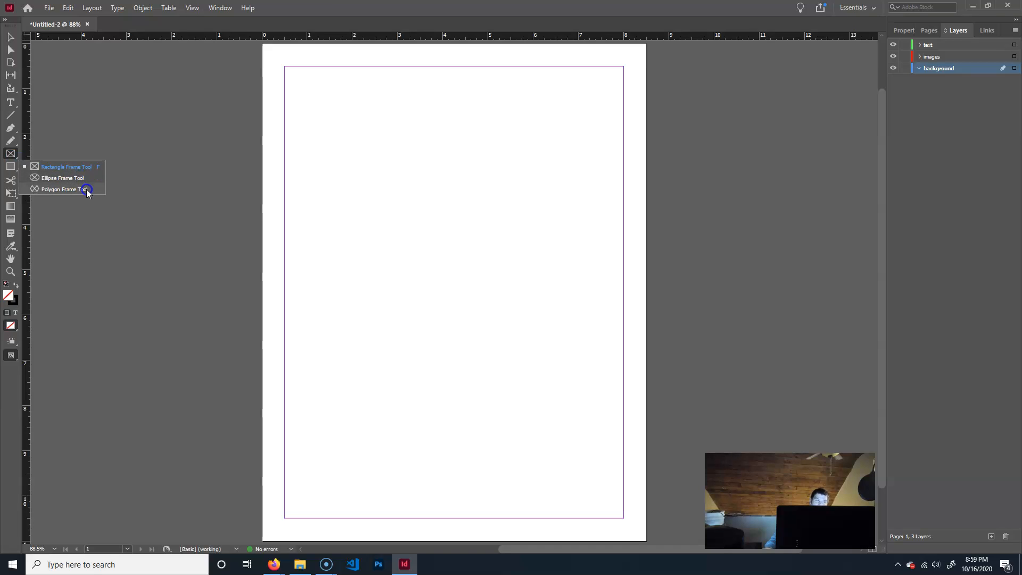
drag(86, 190, 10, 156)
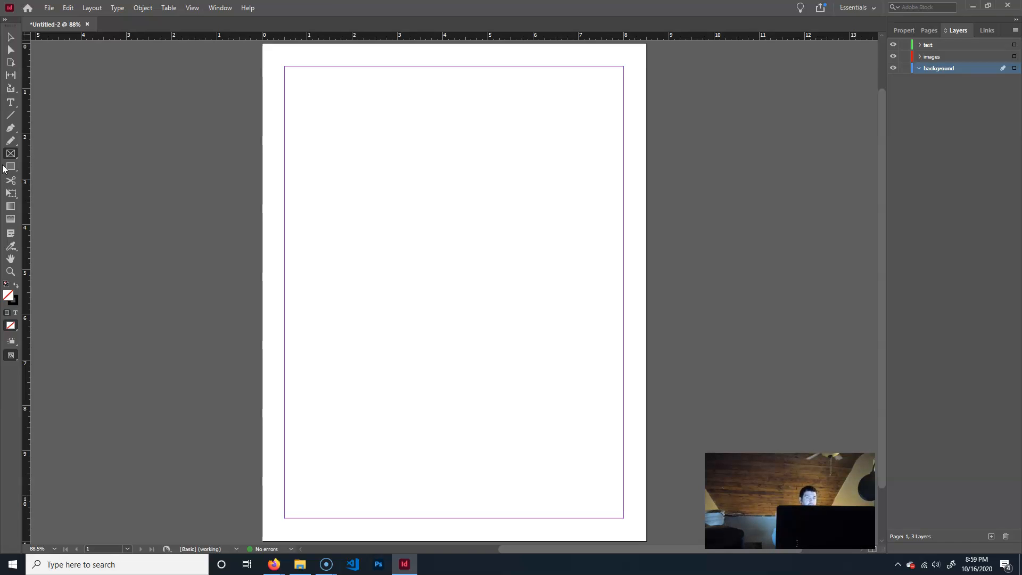
click(6, 115)
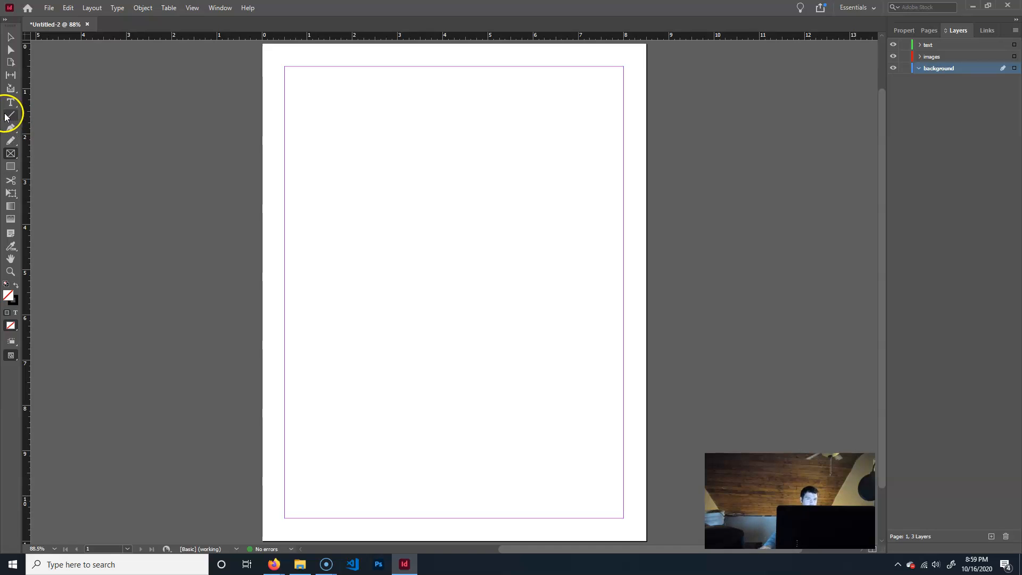
Draw an 8.5 by 11 inch rectangle on the background layer covering the whole page, and show its properties.
click(11, 167)
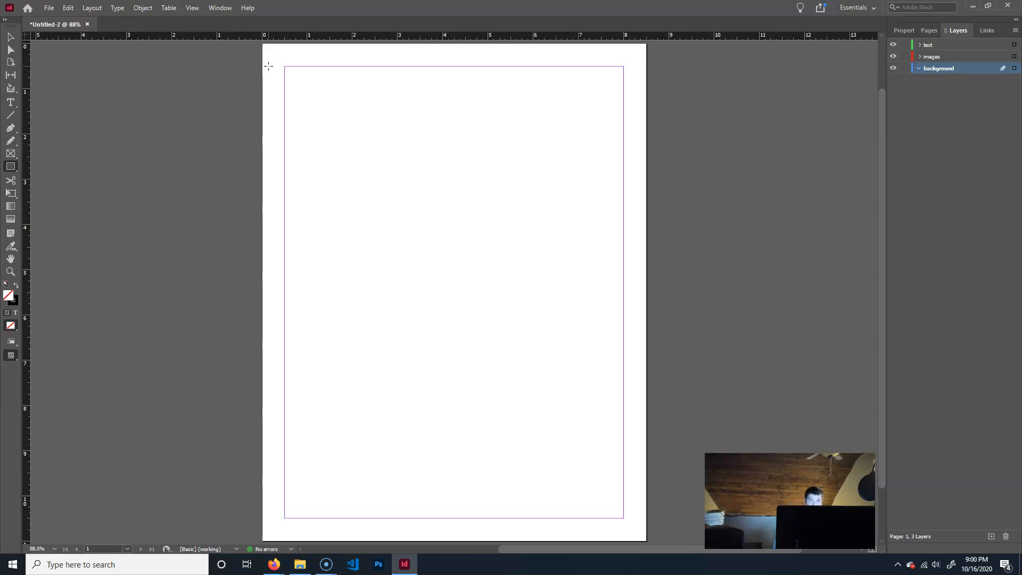
click(277, 68)
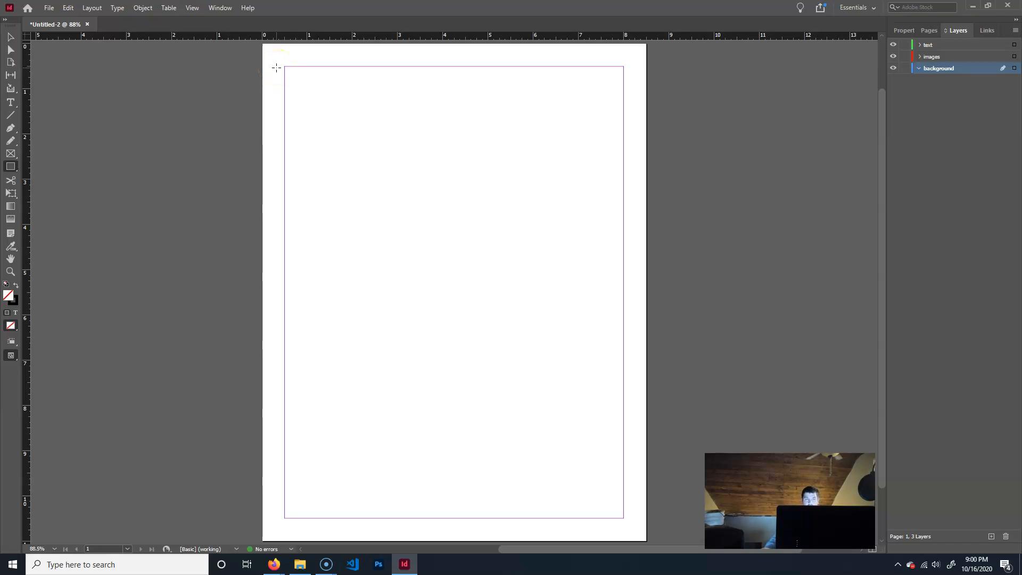
drag(264, 46, 646, 541)
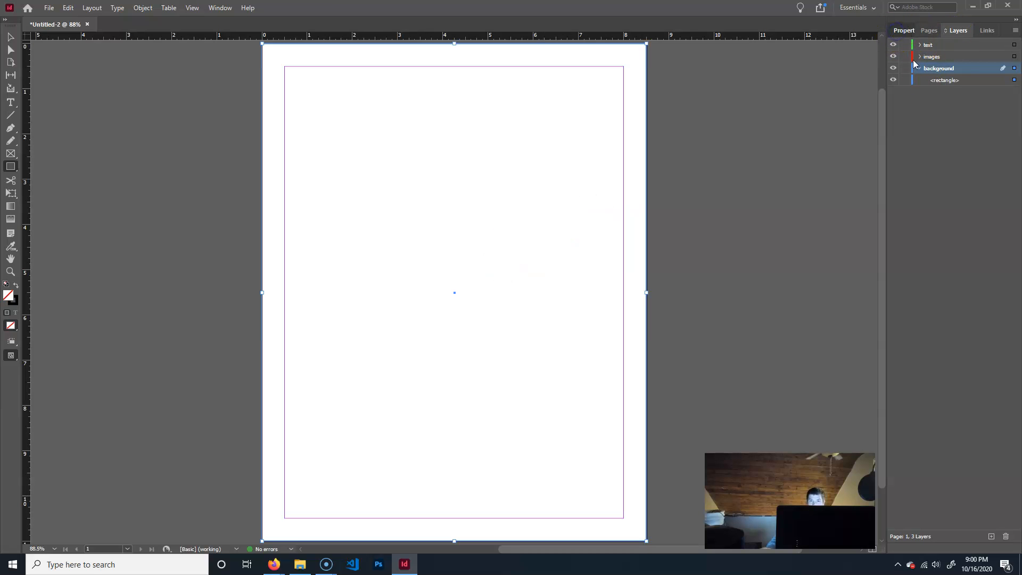
click(907, 30)
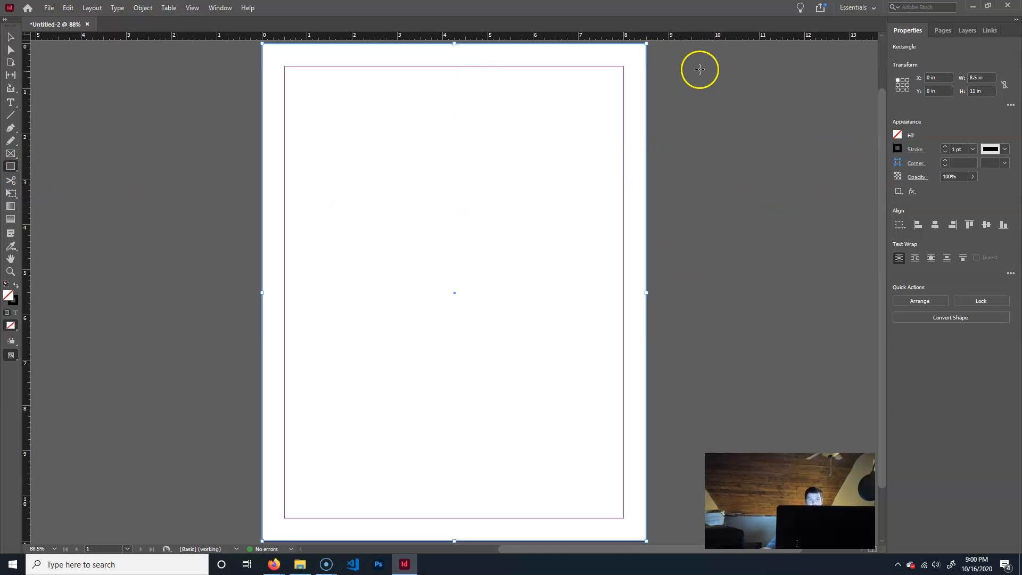
Reselect the page-sized rectangle by its edge and set its stroke color to None.
click(10, 37)
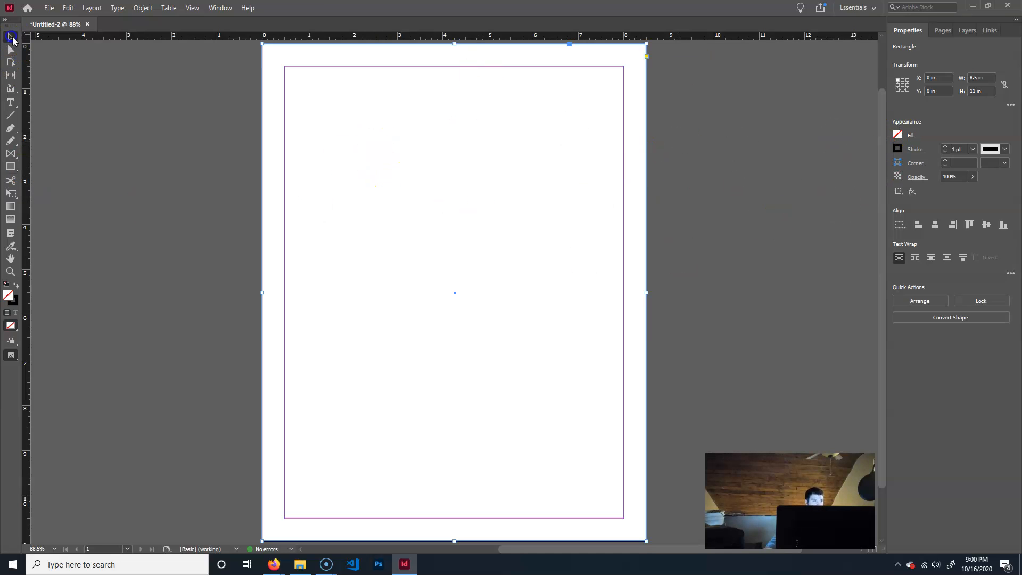
click(757, 260)
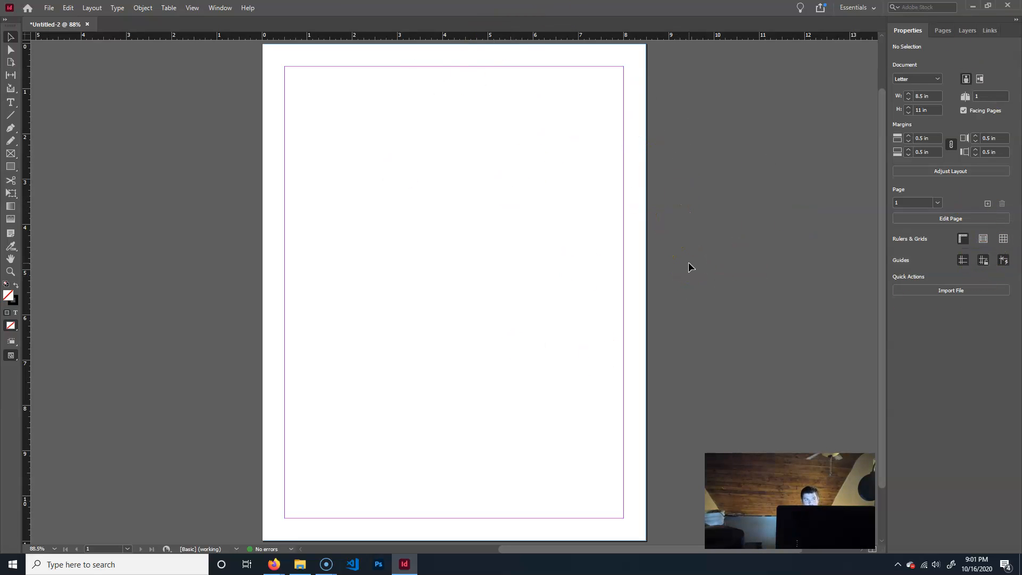
click(647, 264)
click(647, 269)
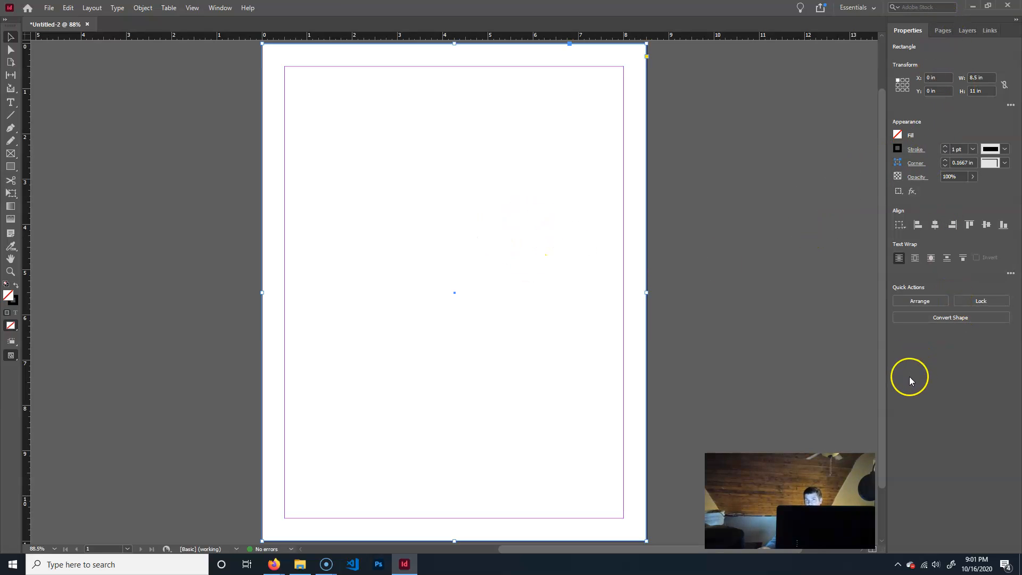
click(899, 149)
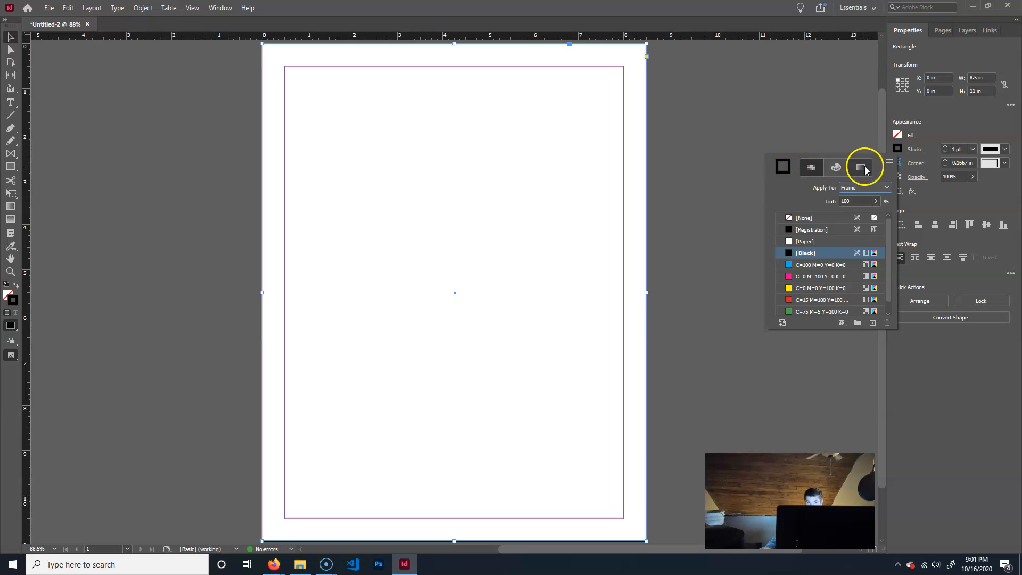
click(807, 218)
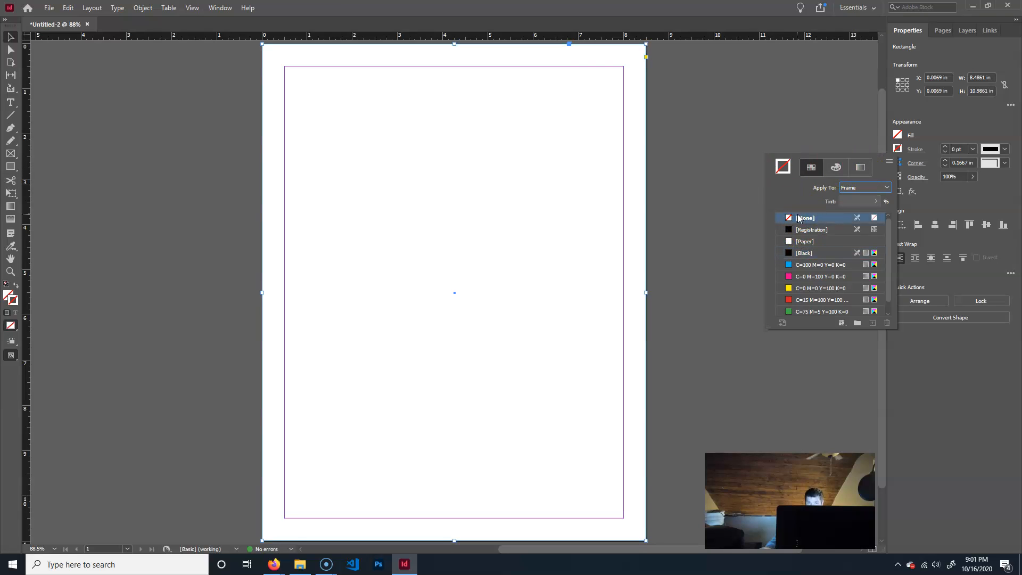
Fill the page-sized rectangle from the color spectrum, trying green before settling on golden yellow C=0 M=3 Y=100 K=17.
click(899, 137)
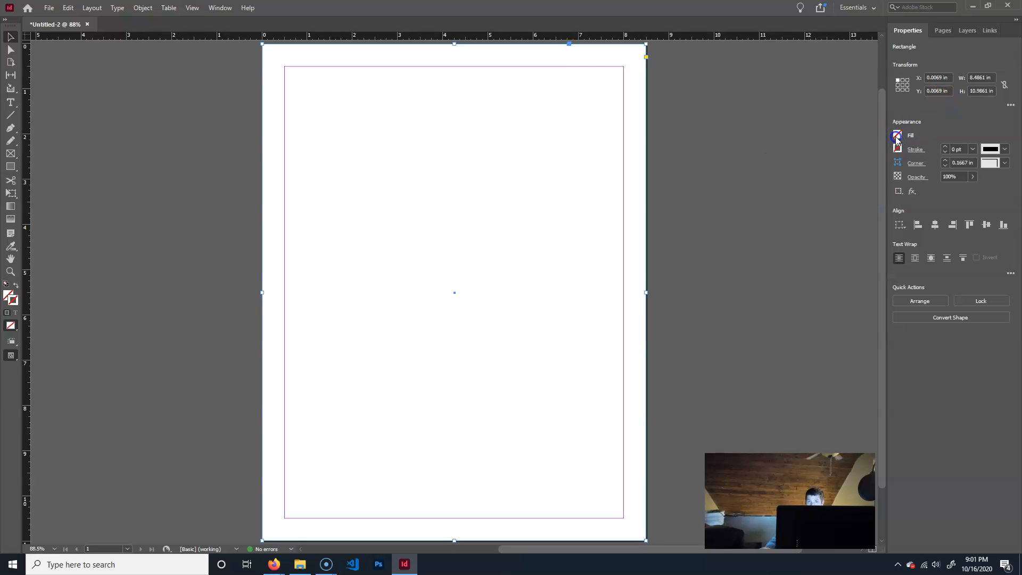
click(897, 137)
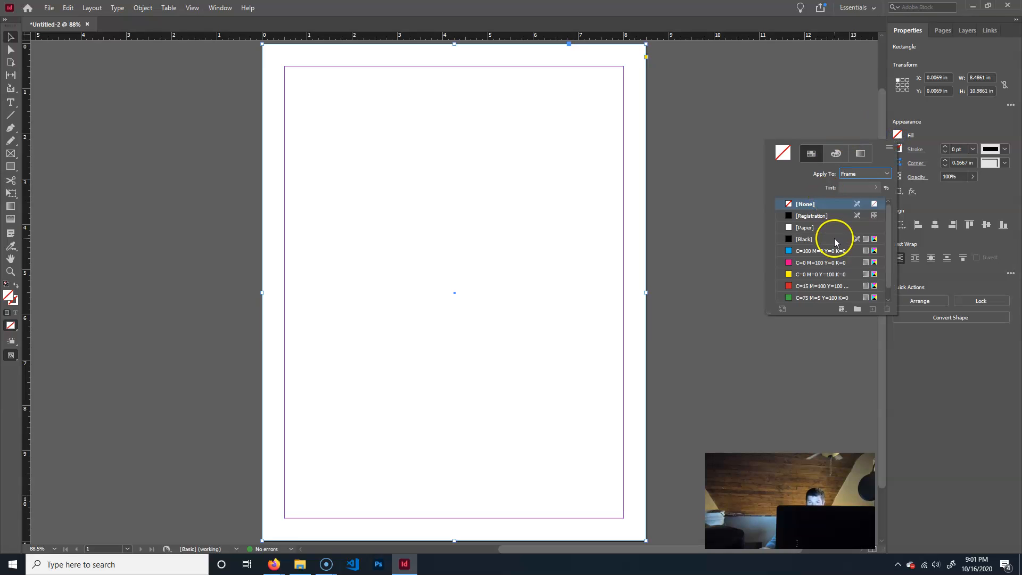
scroll(834, 237, down, 1)
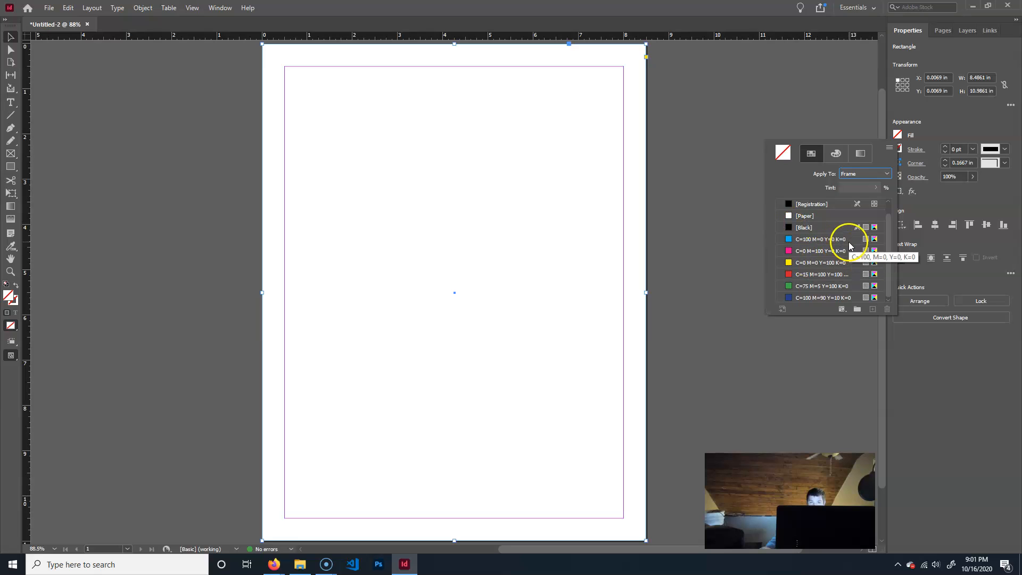
click(861, 155)
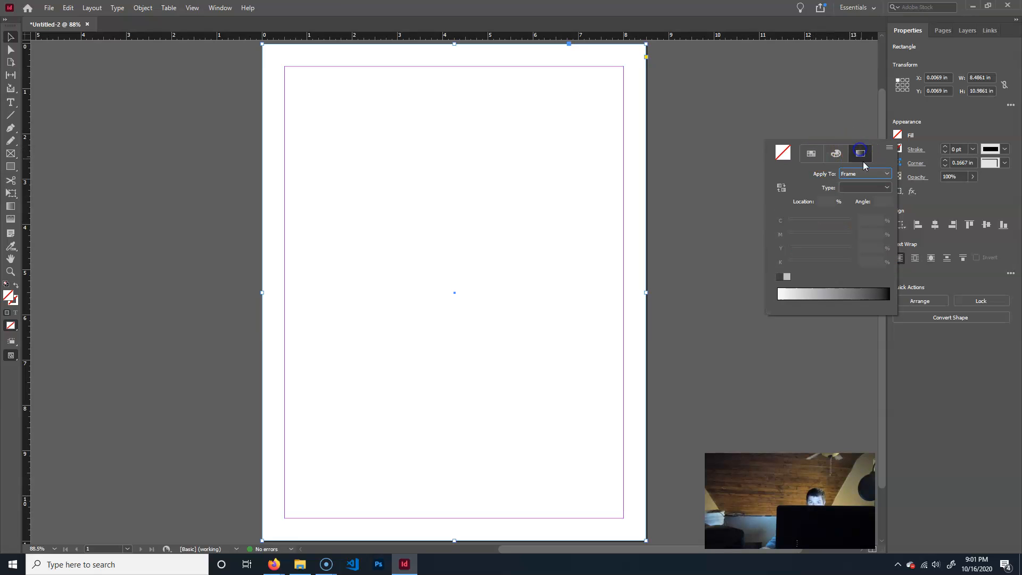
click(837, 156)
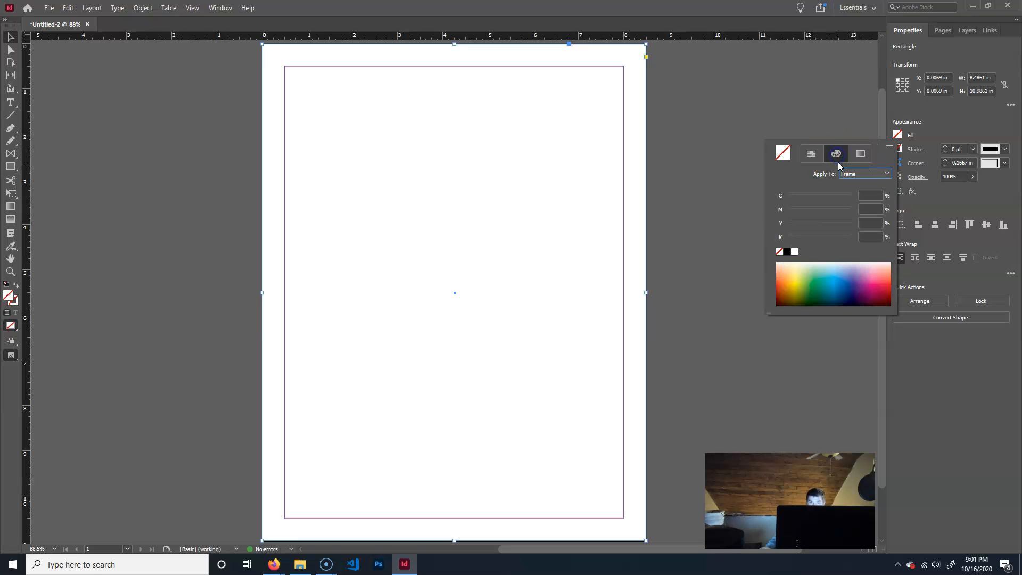
click(815, 291)
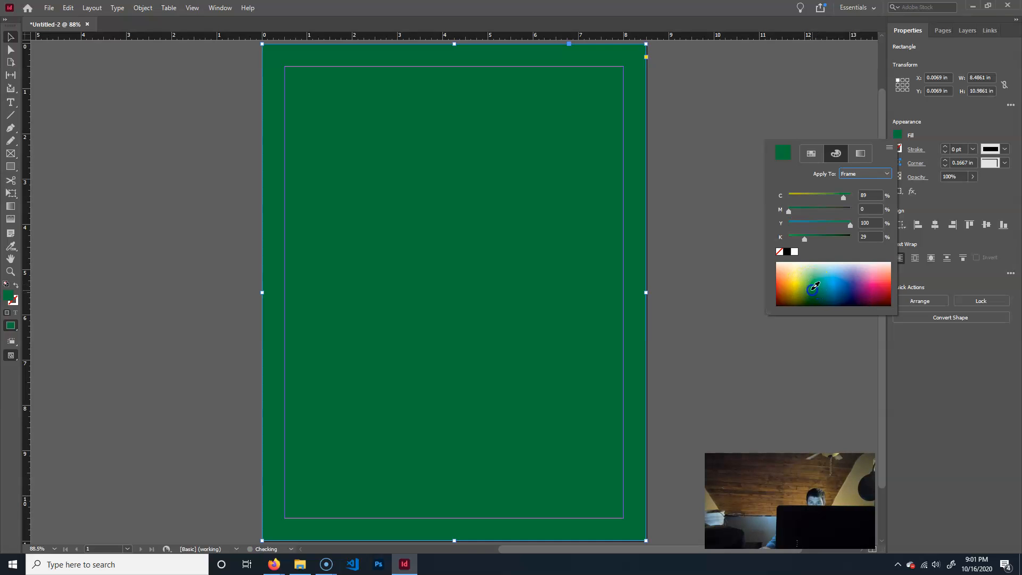
click(796, 287)
click(795, 287)
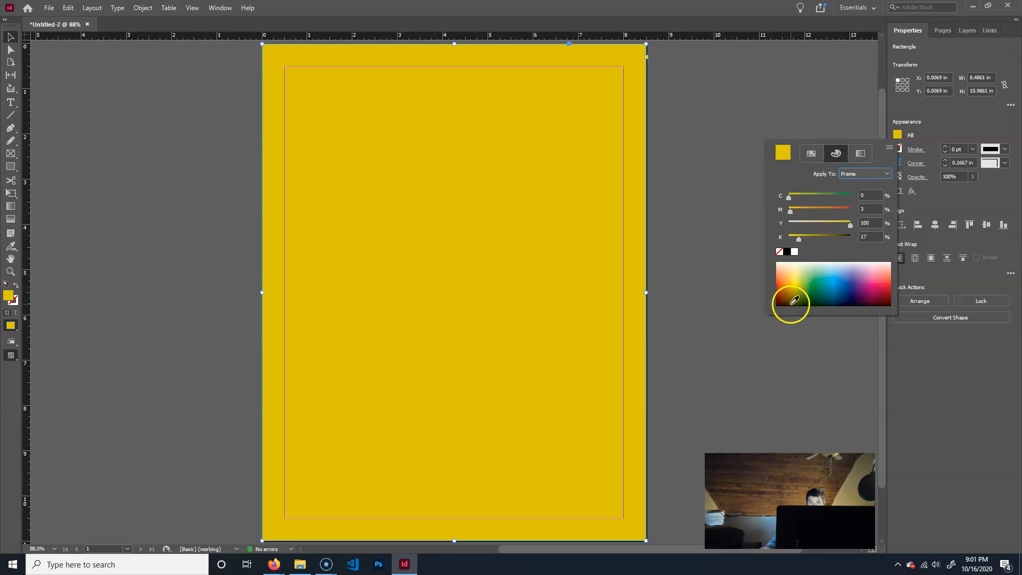
Sample other yellow and orange tones for the rectangle's fill, ending on orange-brown C=0 M=46 Y=100 K=36.
click(799, 286)
click(800, 282)
click(793, 285)
click(793, 286)
click(791, 283)
click(789, 284)
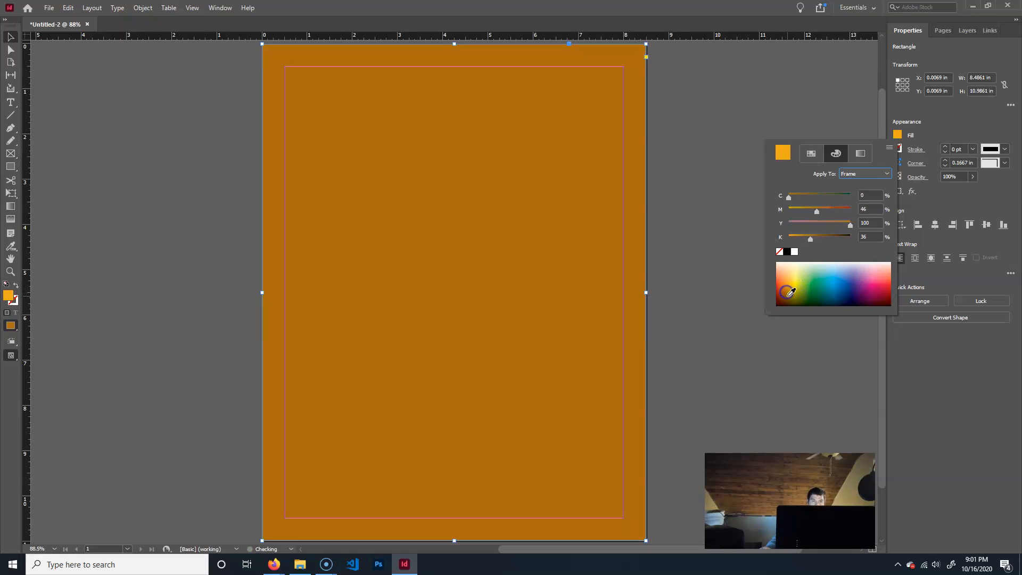
click(792, 264)
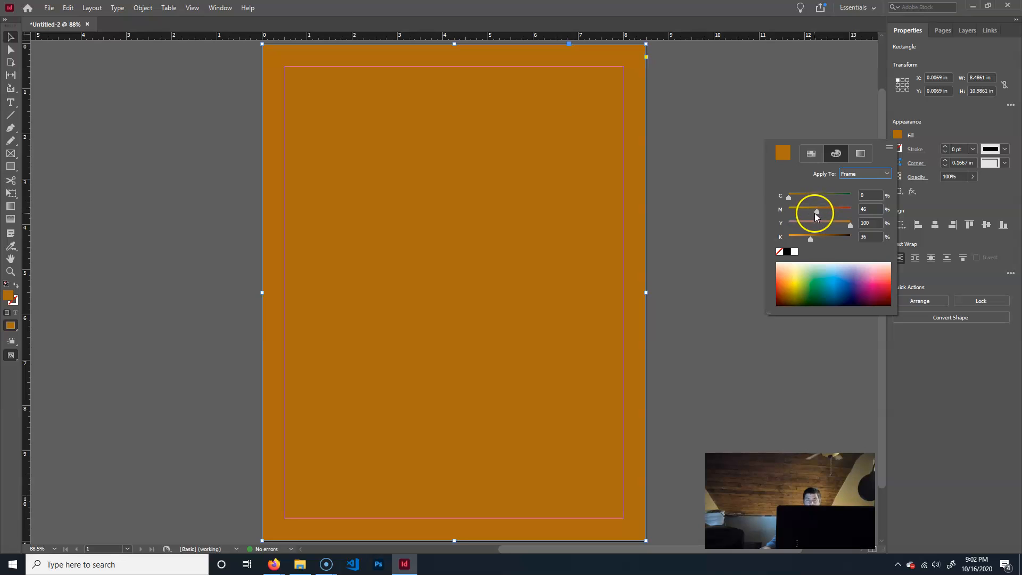
Adjust the rectangle's fill mix to C=29 M=39 Y=74 K=46 and close the color options.
drag(807, 200, 807, 197)
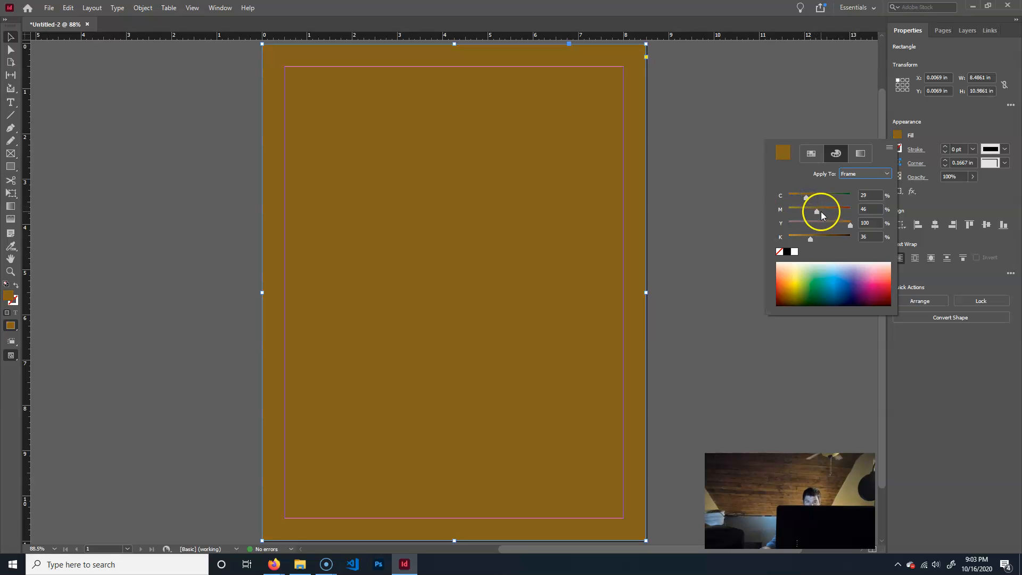
drag(838, 224, 835, 224)
click(820, 240)
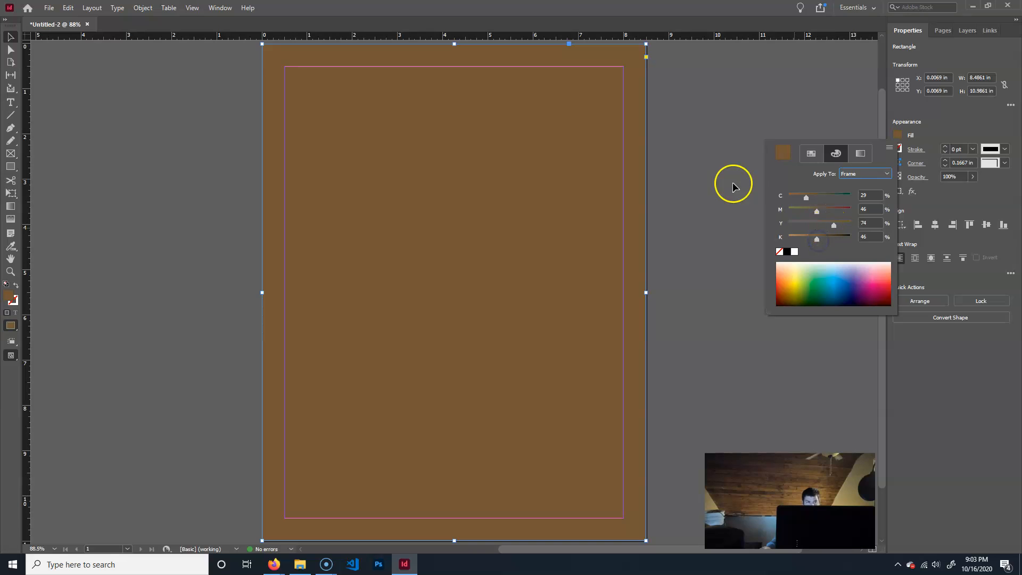
click(815, 212)
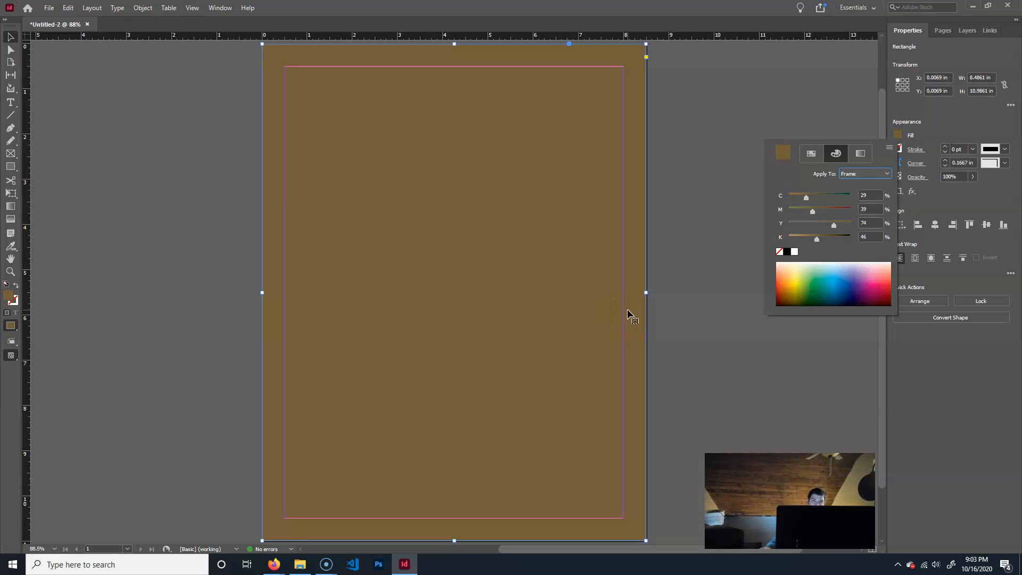
click(859, 156)
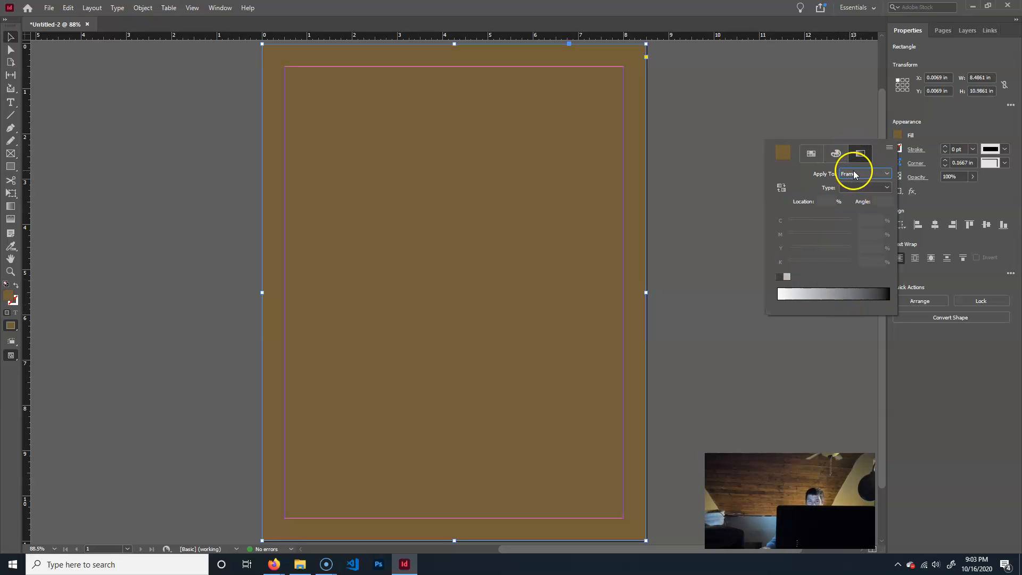
click(833, 157)
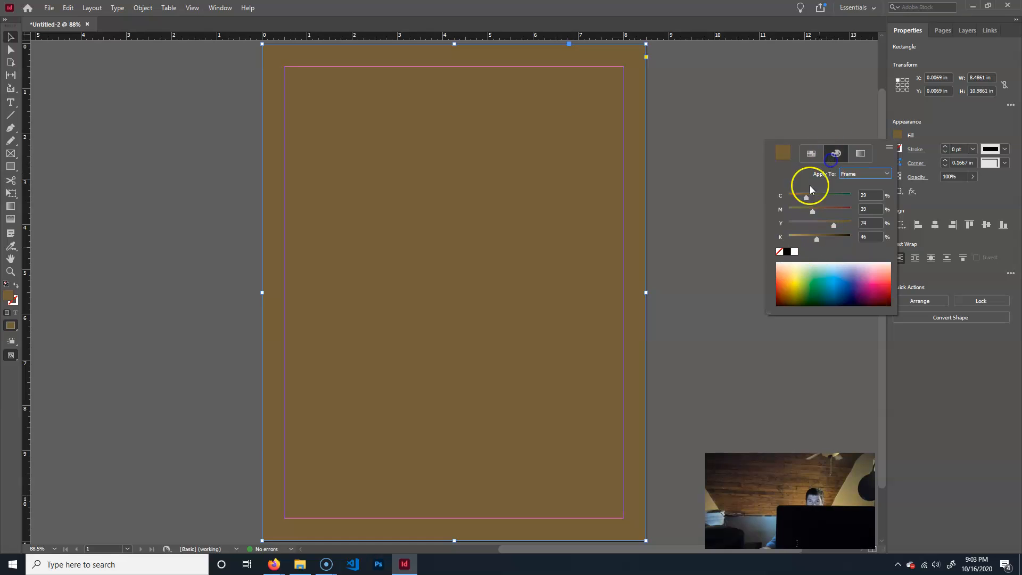
click(809, 55)
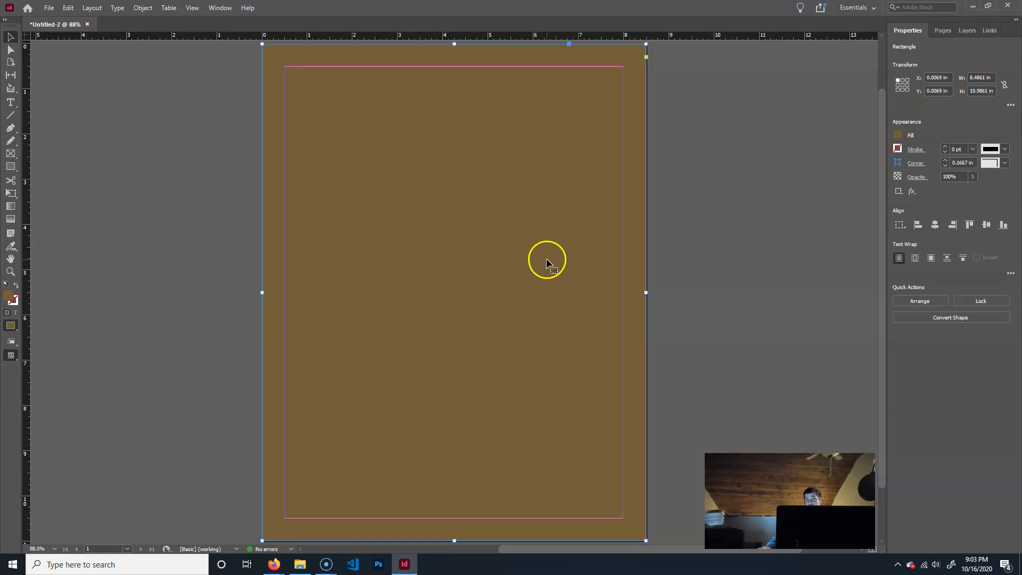
Try several directions with the Gradient Swatch Tool, ending with a white-to-black gradient running diagonally from the page's upper-left corner toward its lower right.
click(10, 207)
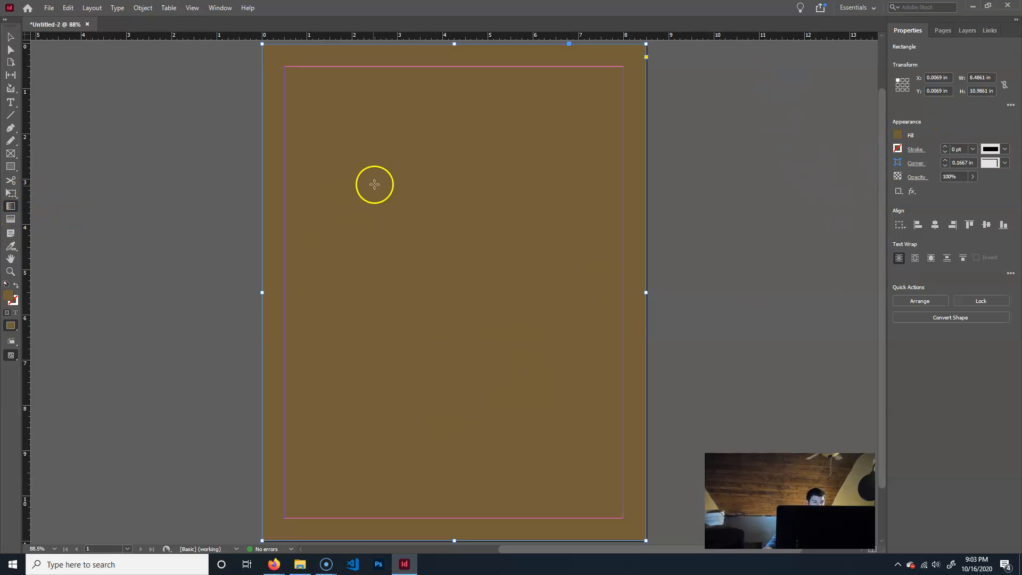
click(459, 276)
mouse_move(459, 275)
mouse_down()
mouse_move(350, 245)
mouse_move(445, 275)
mouse_up()
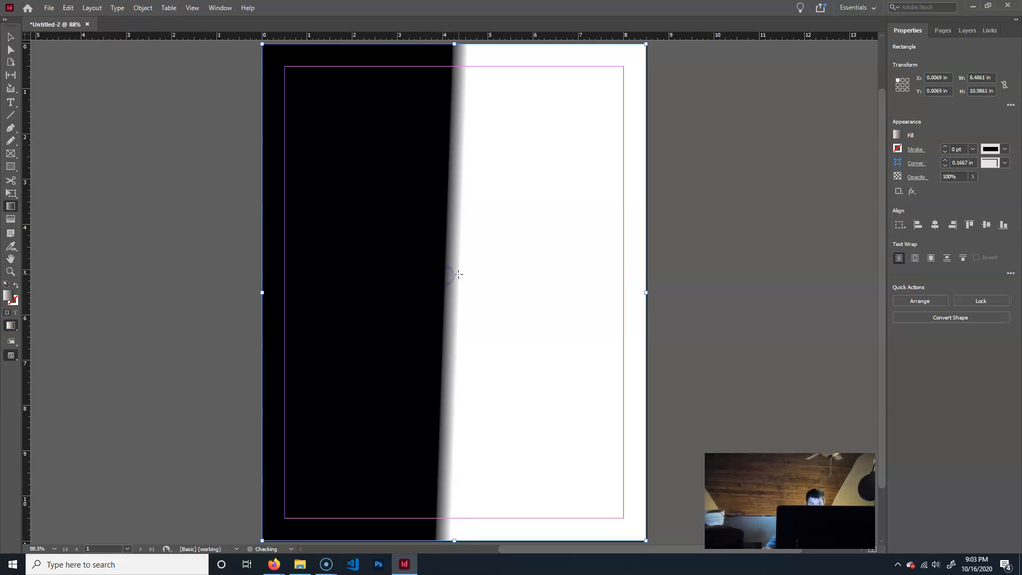
drag(590, 423, 458, 215)
drag(457, 215, 458, 216)
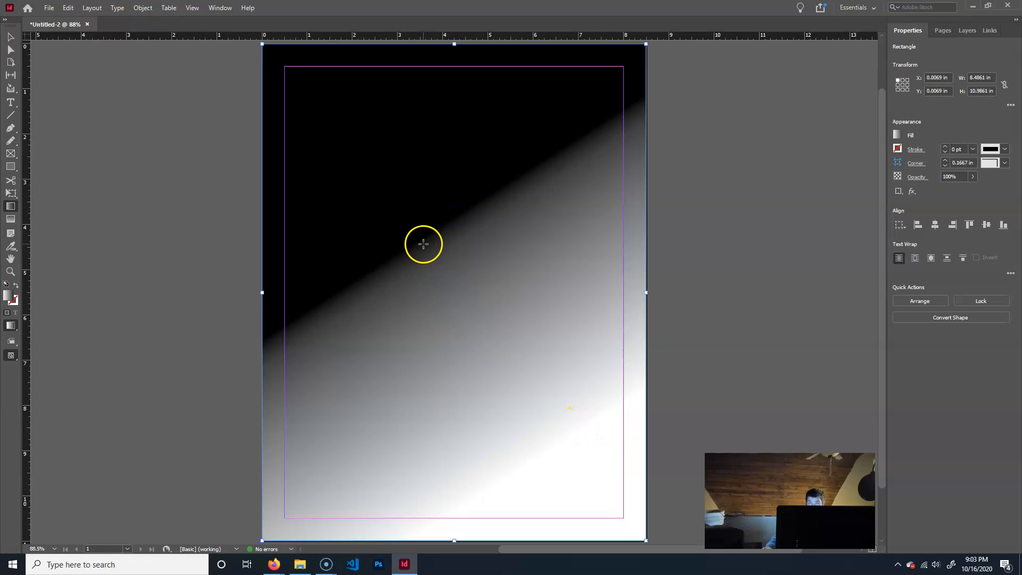
drag(277, 52, 511, 369)
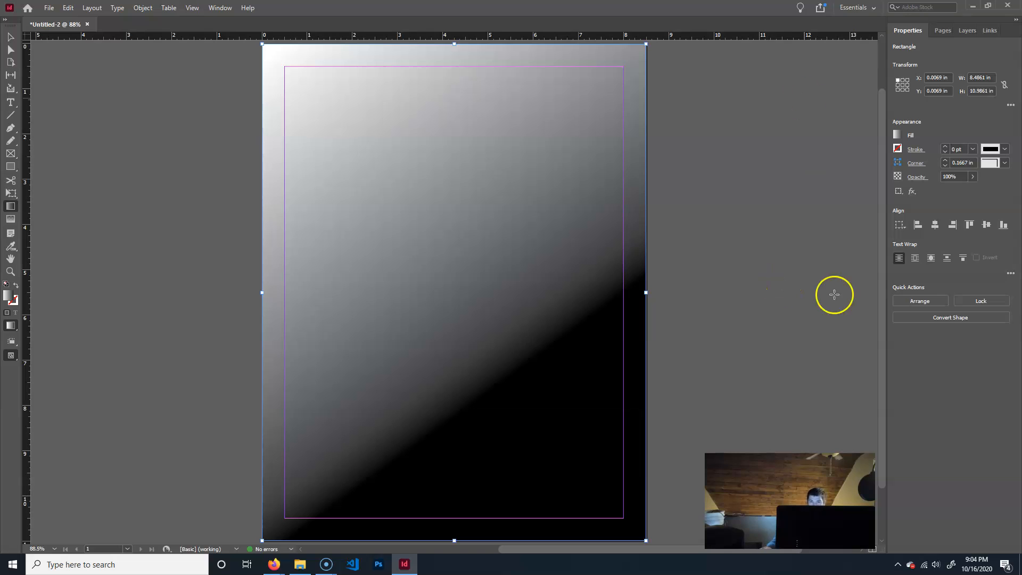
Save the rectangle's white-to-black gradient fill as a new swatch.
click(899, 135)
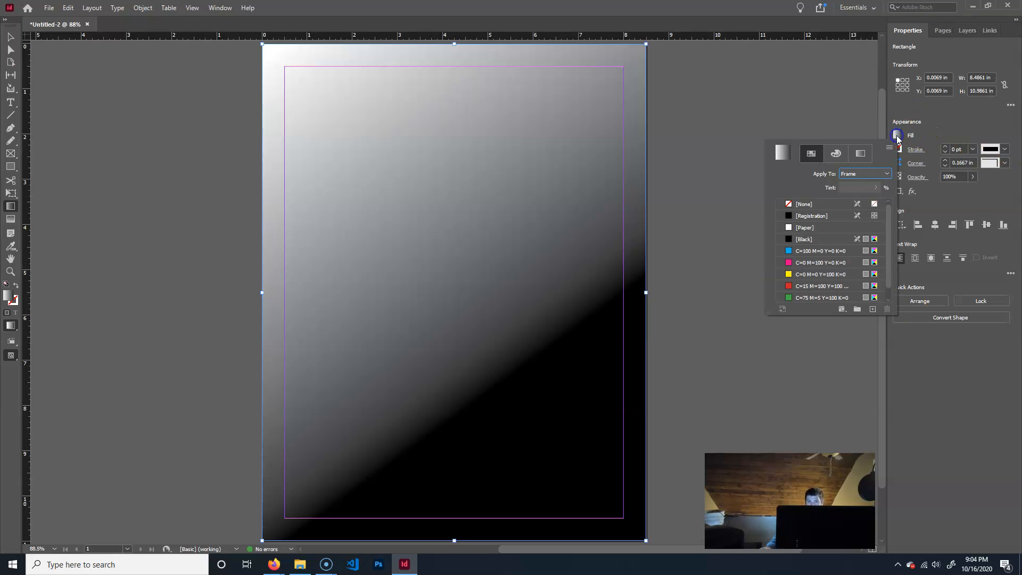
scroll(826, 244, down, 1)
scroll(829, 243, up, 1)
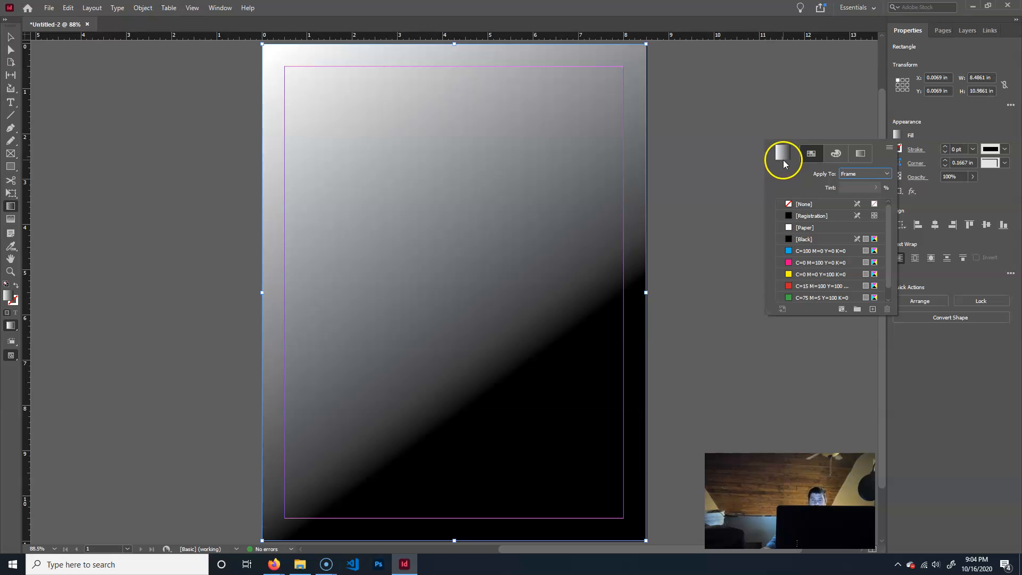
scroll(804, 261, down, 1)
scroll(810, 268, up, 1)
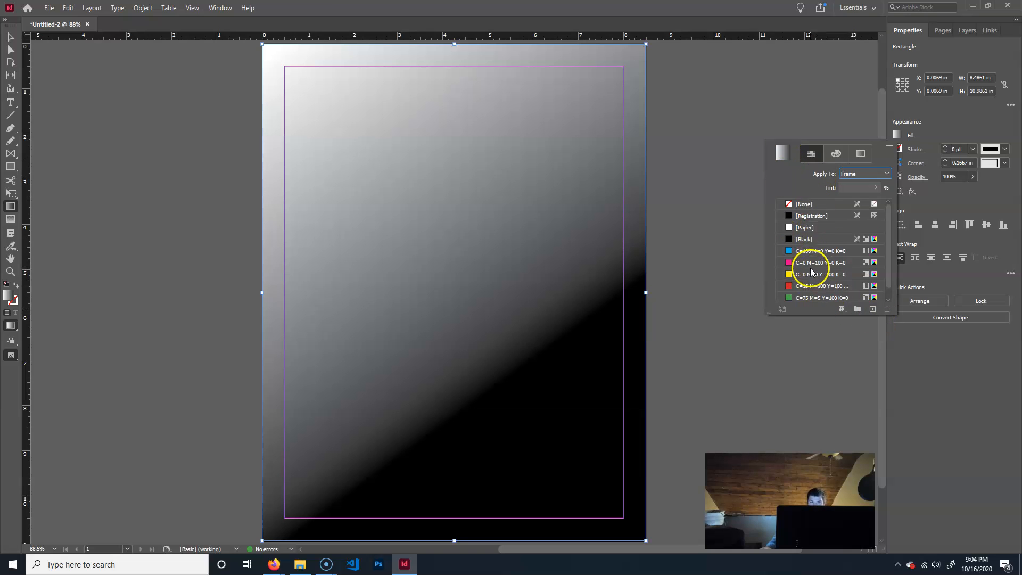
click(872, 309)
Review the new gradient swatch's name, type and ramp options, and leave them without changing anything.
double_click(822, 299)
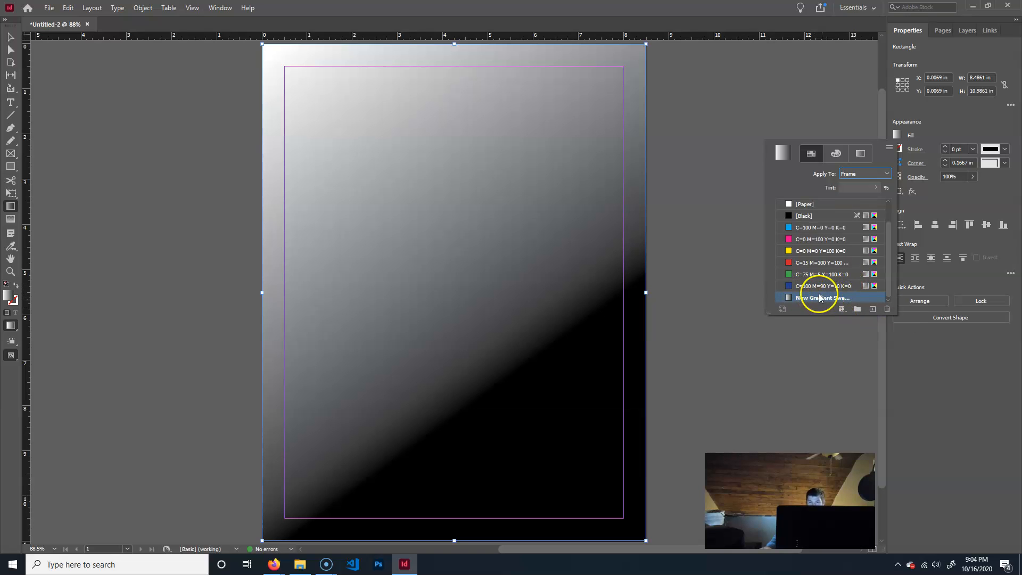
double_click(819, 296)
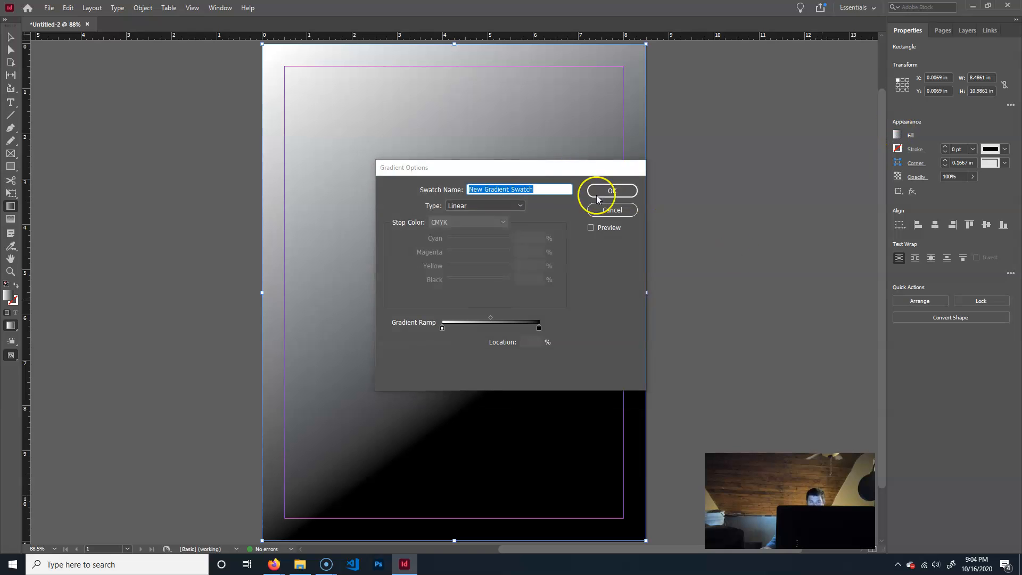
click(541, 186)
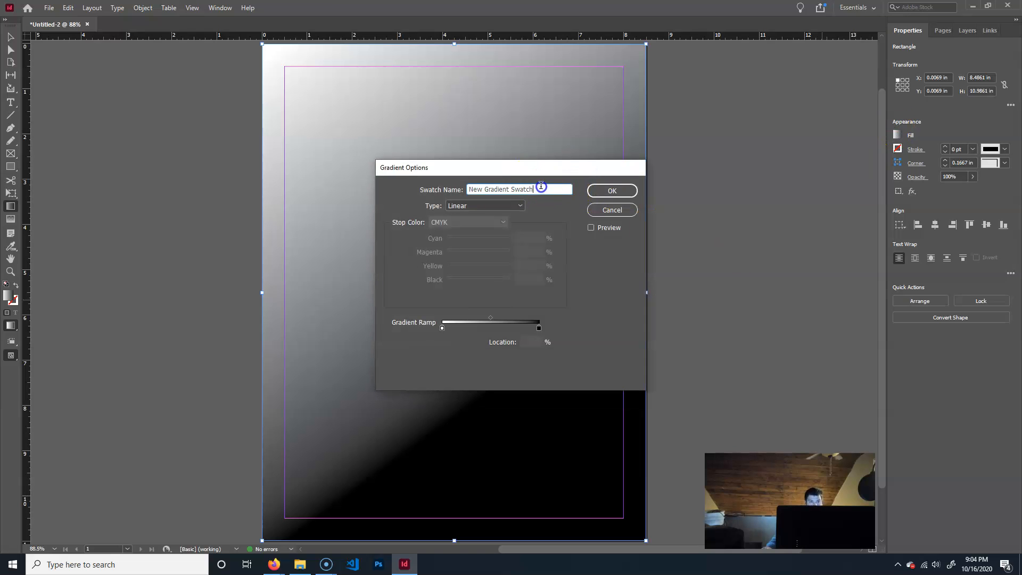
click(611, 211)
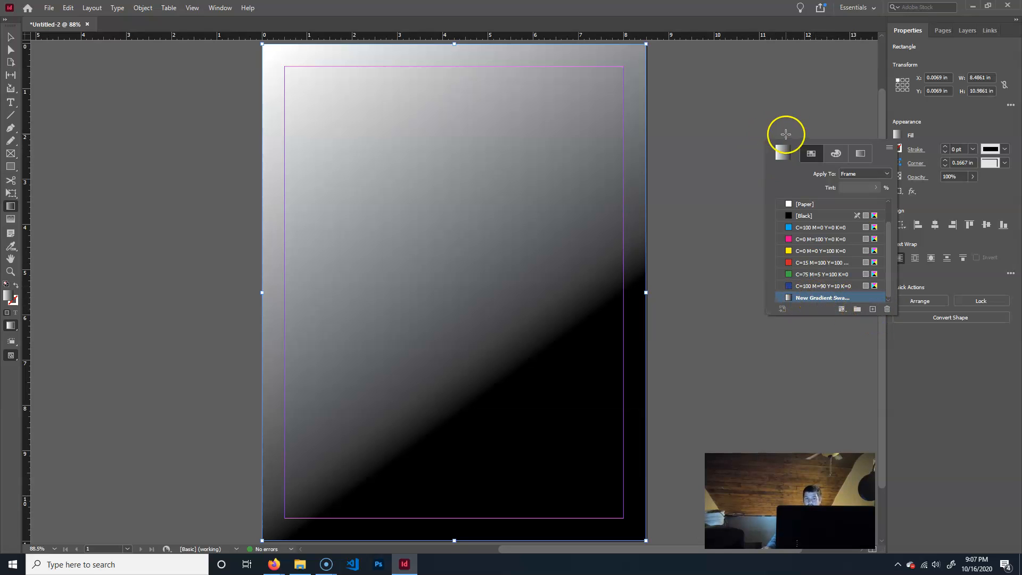
Try several directions for the rectangle's linear gradient, ending with a steep one running from the lower page toward the upper edge.
drag(501, 351, 468, 184)
drag(429, 320, 466, 190)
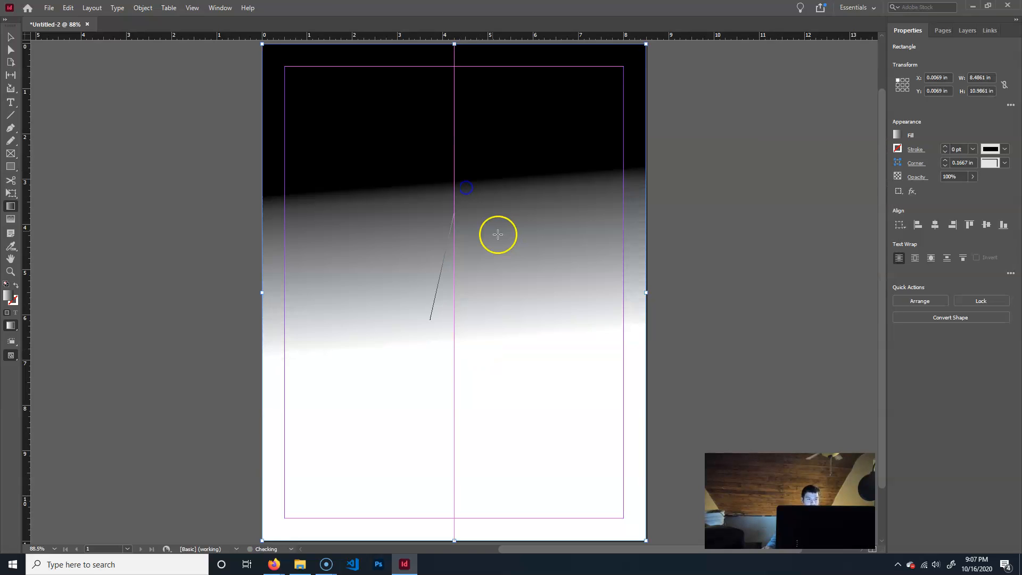
drag(445, 400, 515, 159)
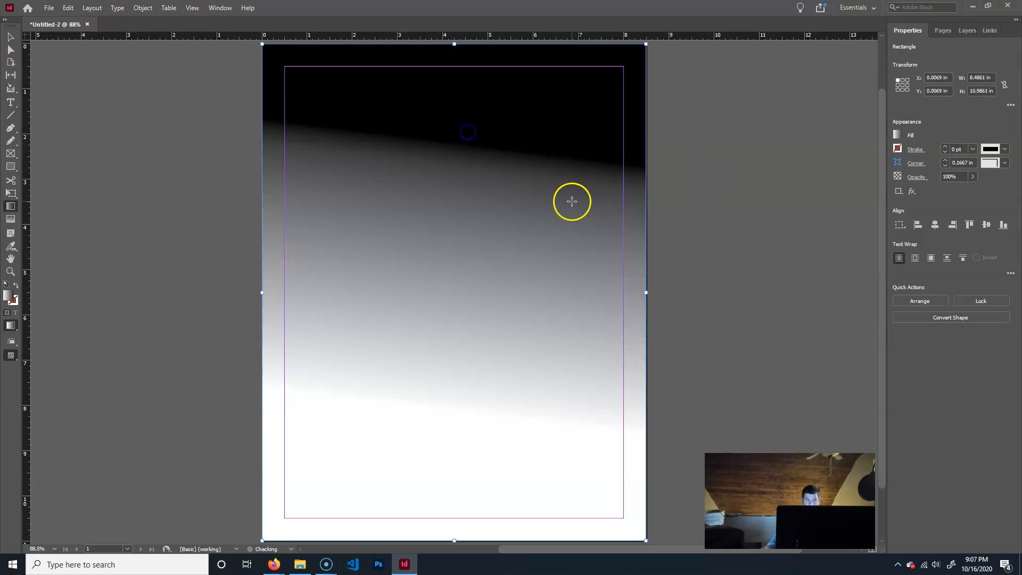
Rename the new gradient swatch neutralBGcolor and change its type to Radial.
click(902, 135)
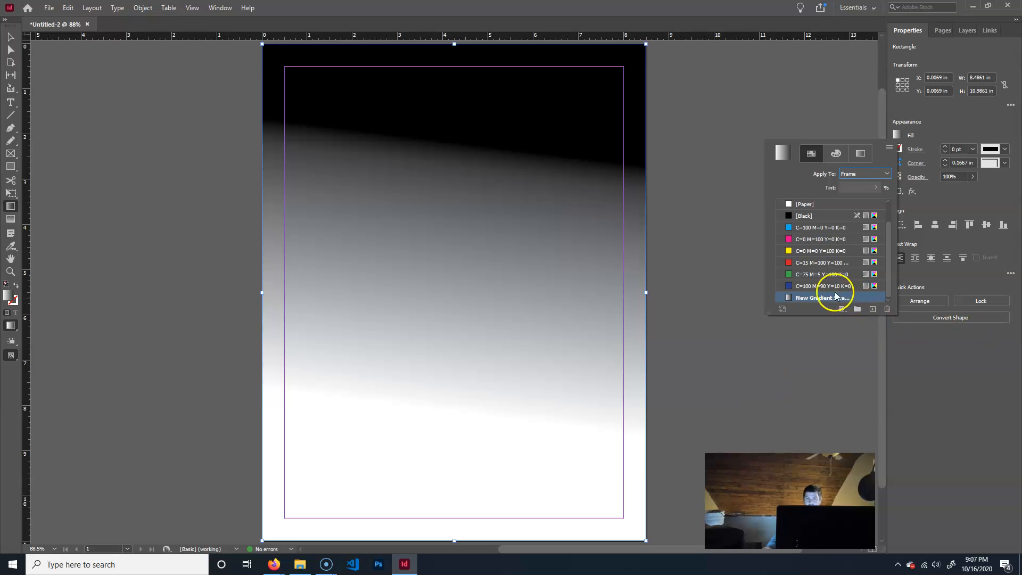
click(813, 299)
double_click(813, 299)
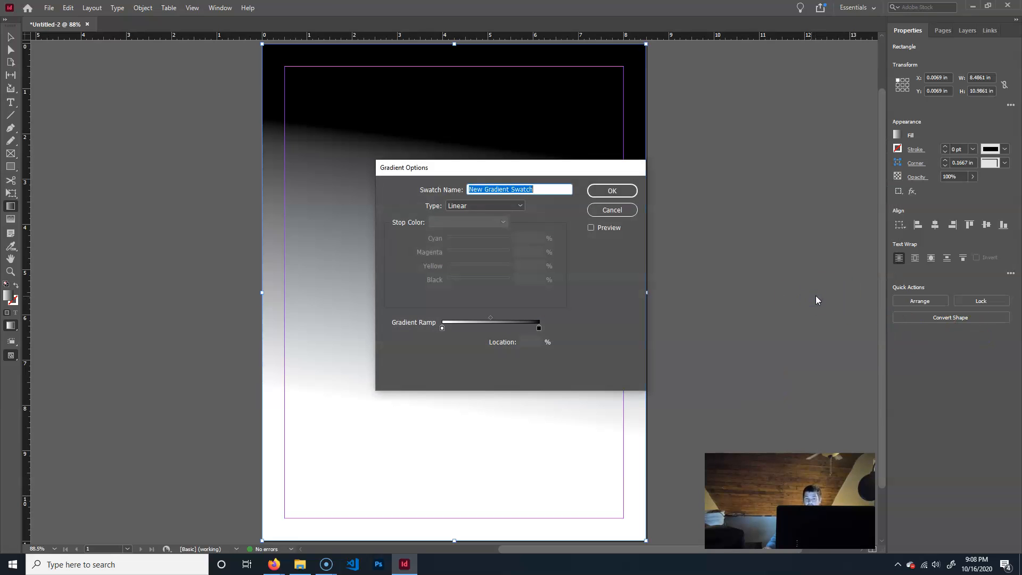
drag(551, 190, 397, 166)
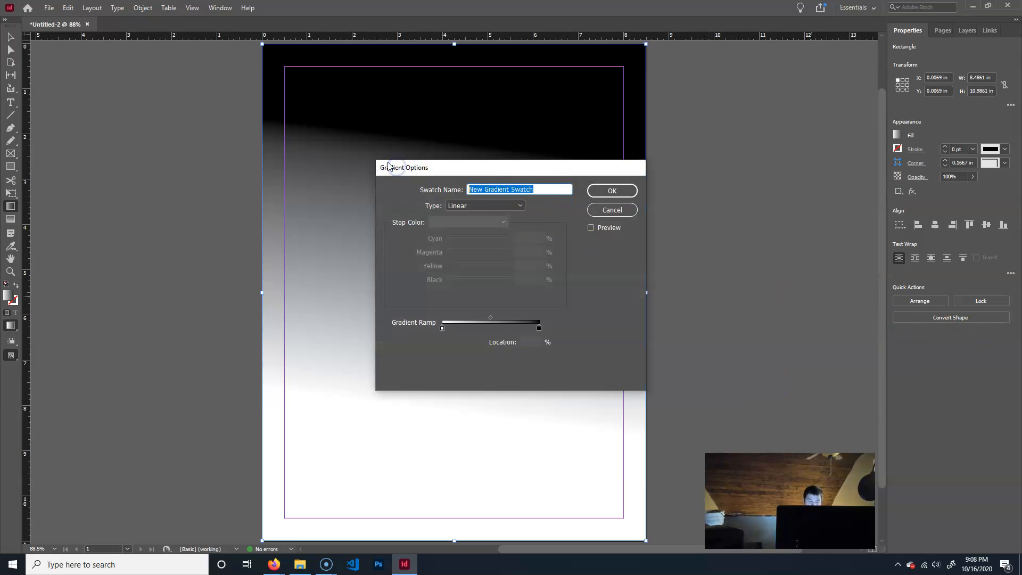
text(new)
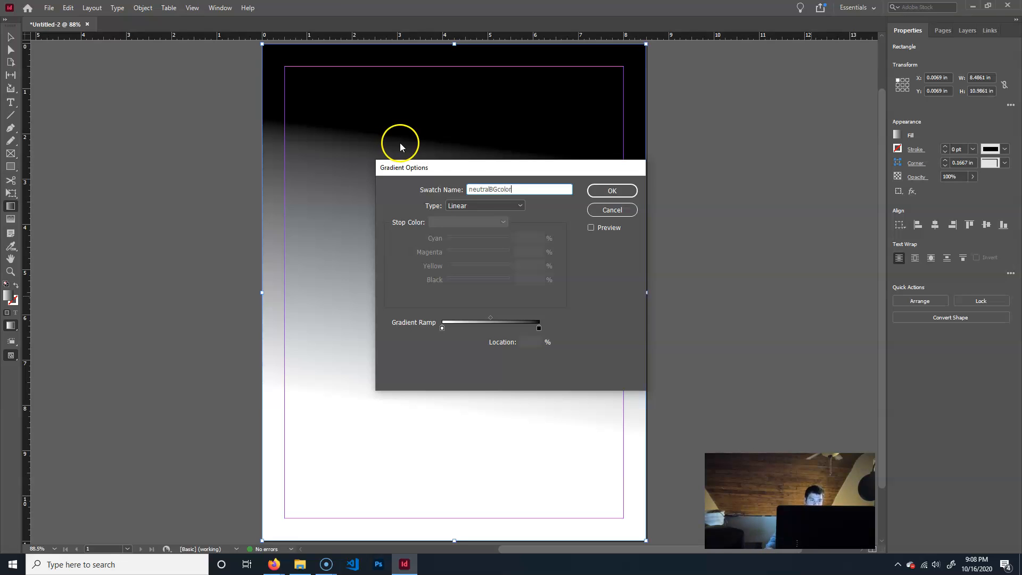
click(478, 206)
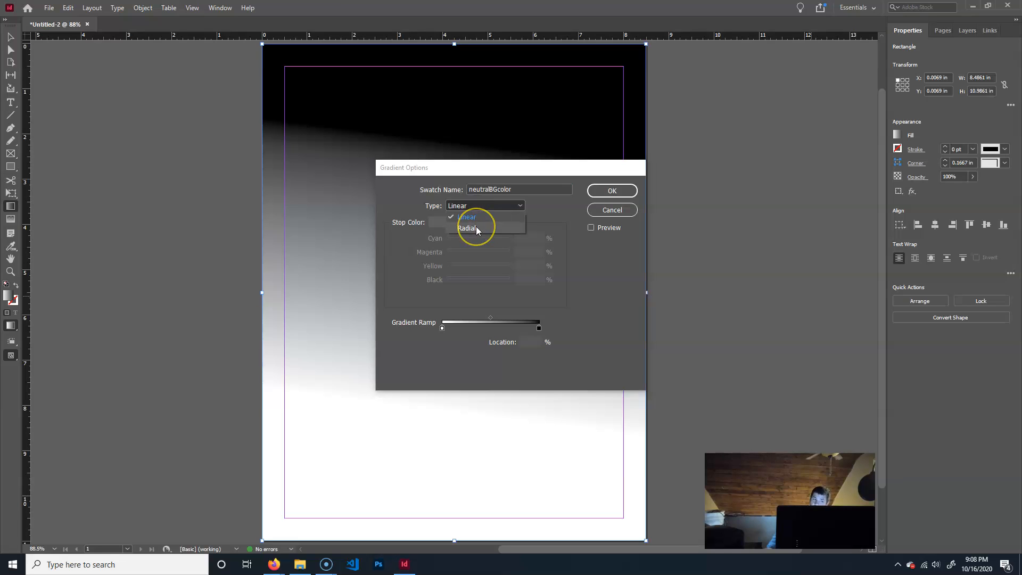
click(476, 229)
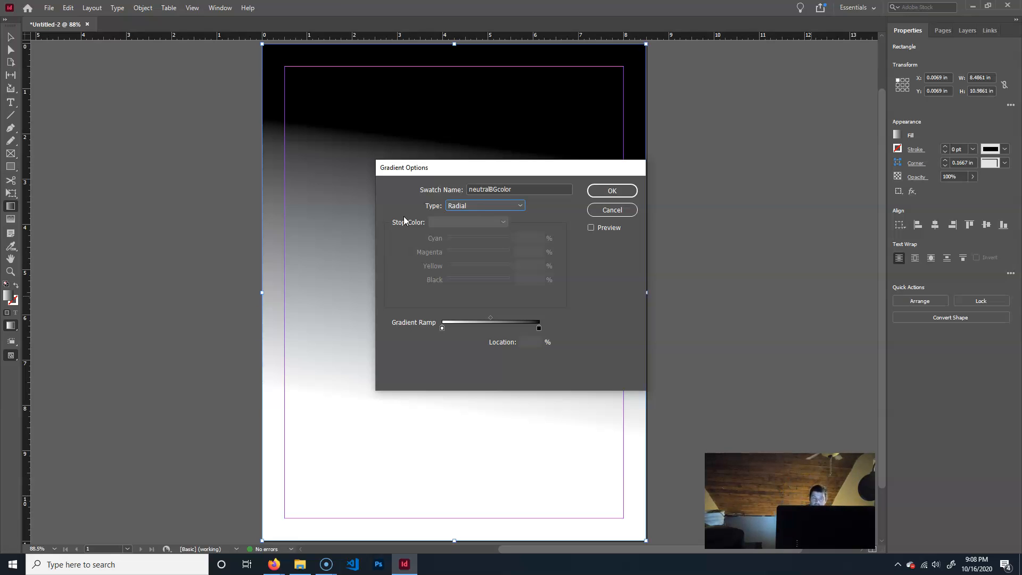
Set the white starting stop of the gradient ramp to the tan mix C=21 M=19 Y=41 K=0.
click(443, 329)
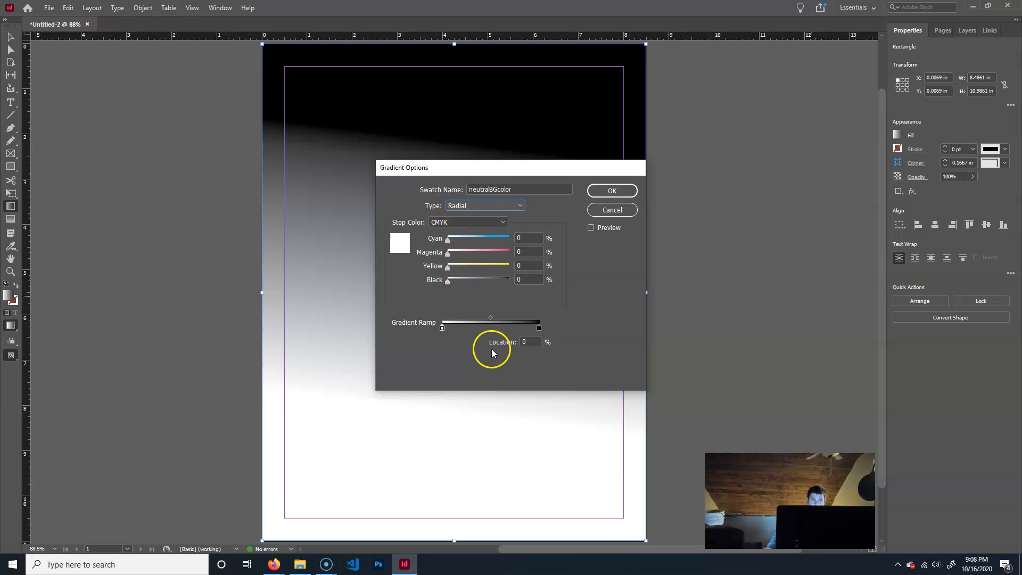
click(539, 328)
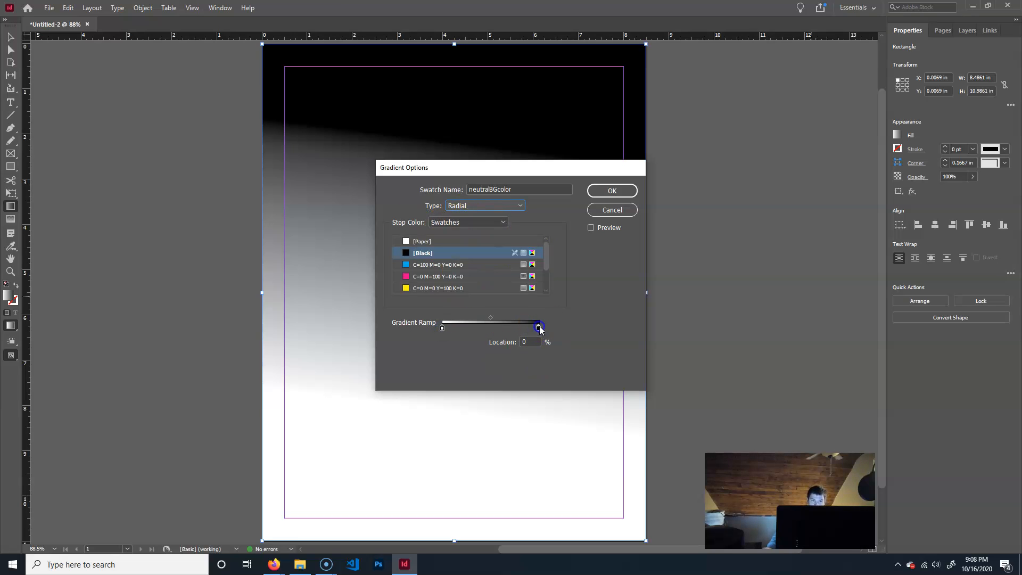
click(443, 328)
click(445, 329)
drag(444, 330, 439, 327)
drag(448, 266, 461, 243)
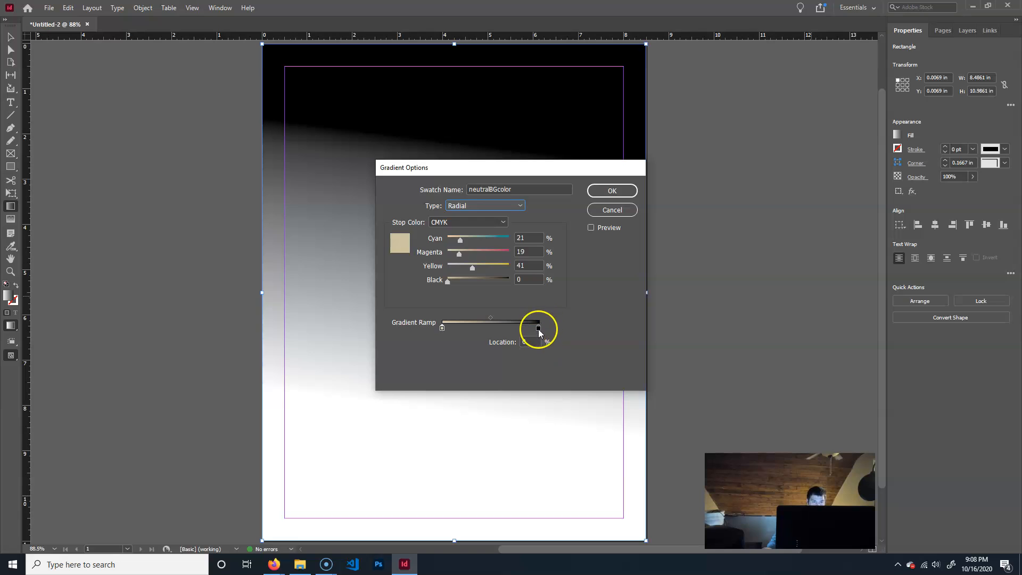
Place the ramp's black end stop at 98.35% and switch its stop color mode from Swatches to CMYK.
click(539, 330)
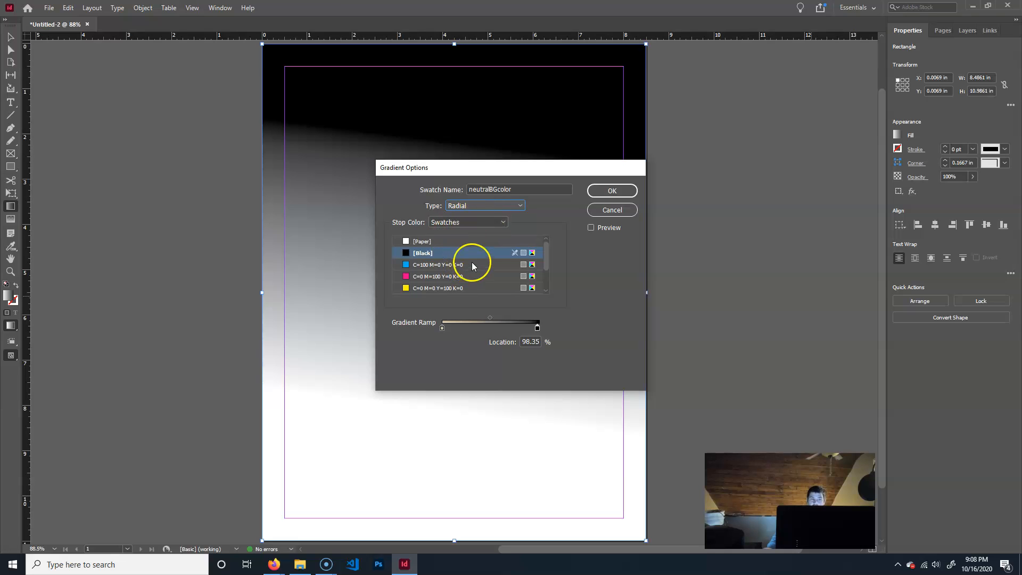
drag(548, 264, 547, 288)
scroll(547, 287, up, 3)
click(468, 222)
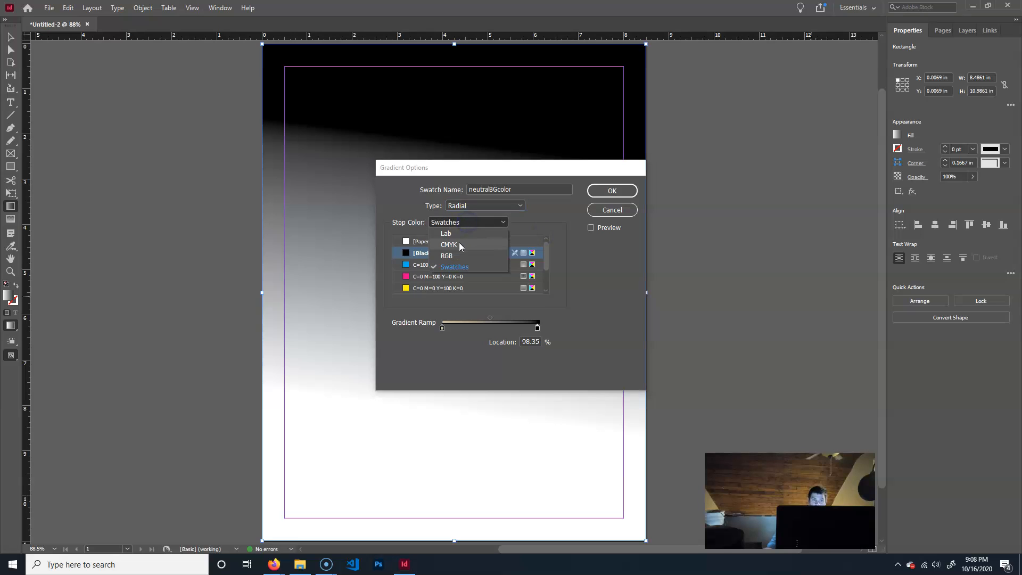
click(459, 246)
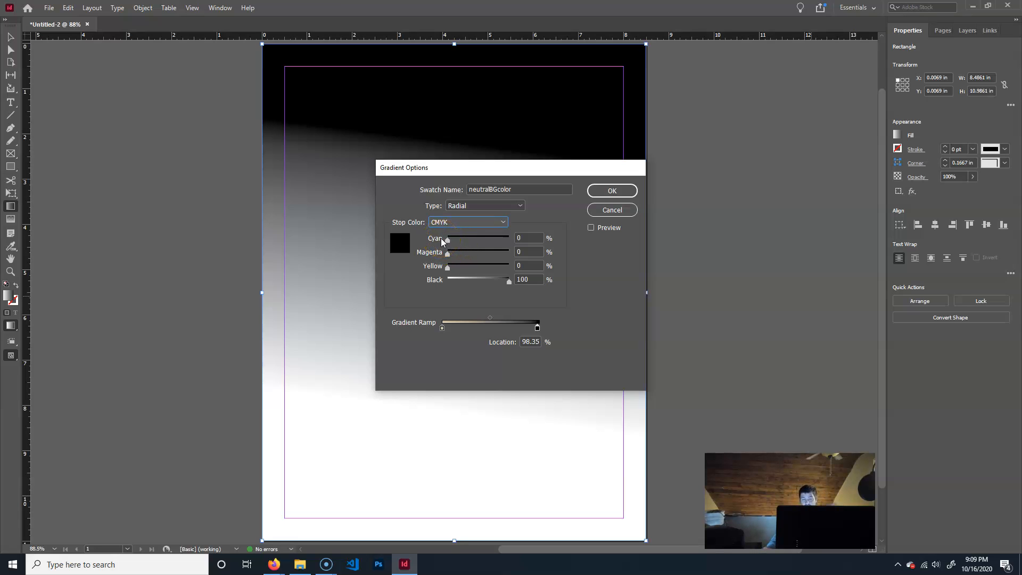
Mix the end stop as a dark olive of C=54 M=48 Y=69 K=40 and accept the gradient options.
drag(450, 244, 481, 240)
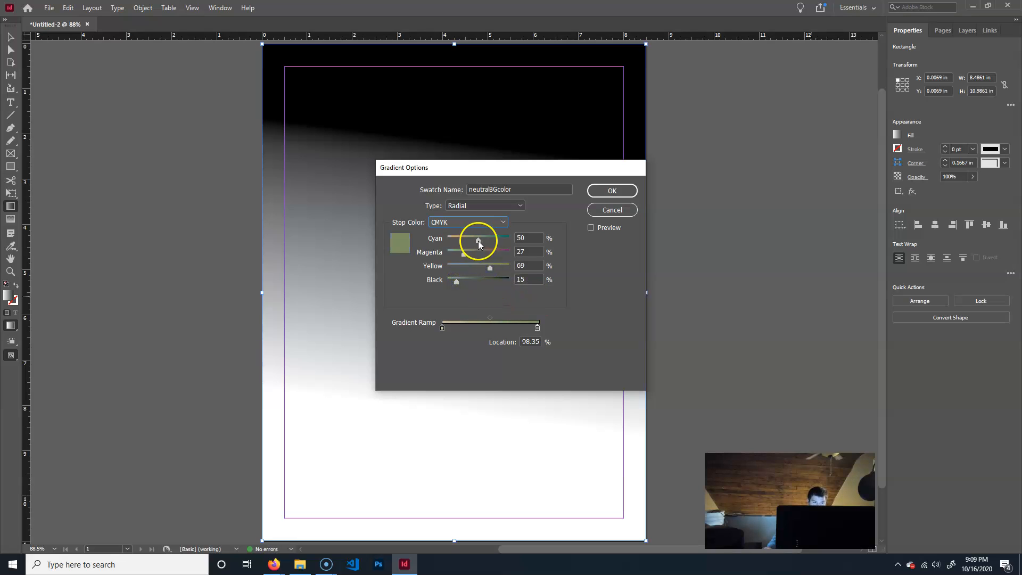
click(463, 255)
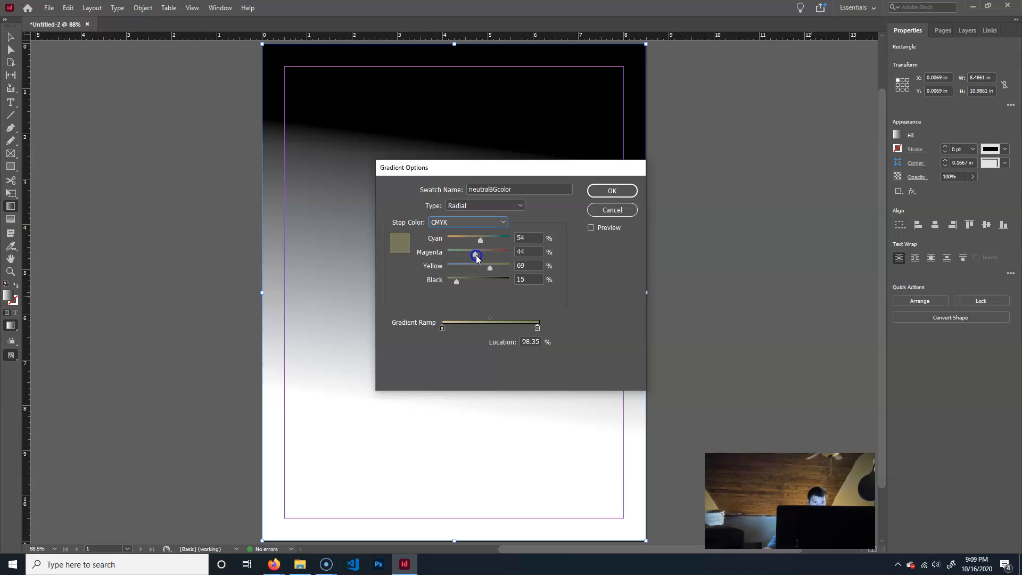
drag(456, 281, 472, 282)
click(443, 334)
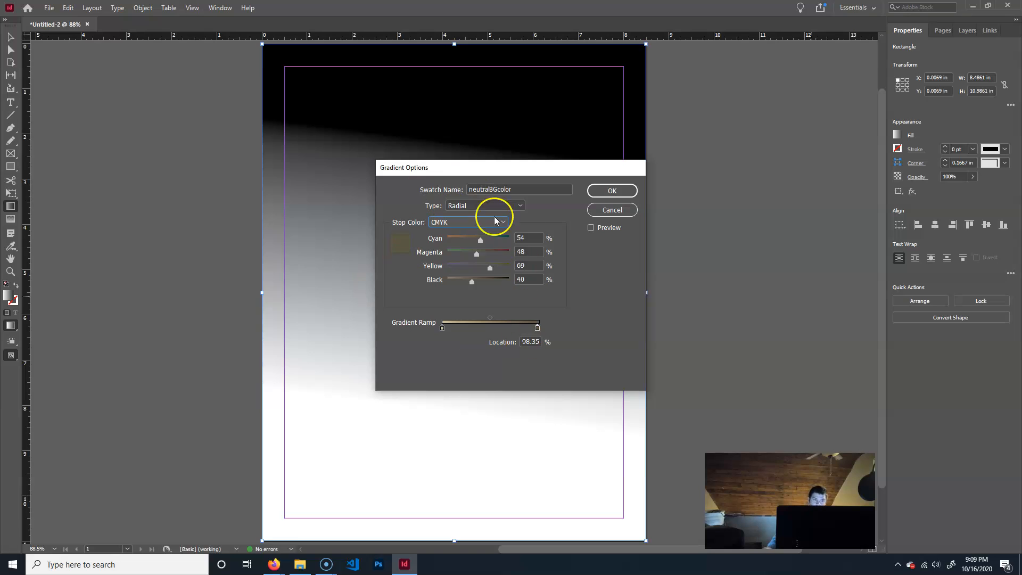
click(631, 192)
Try the neutralBGcolor gradient with its light center in the page's lower right, fading toward the upper left.
click(822, 298)
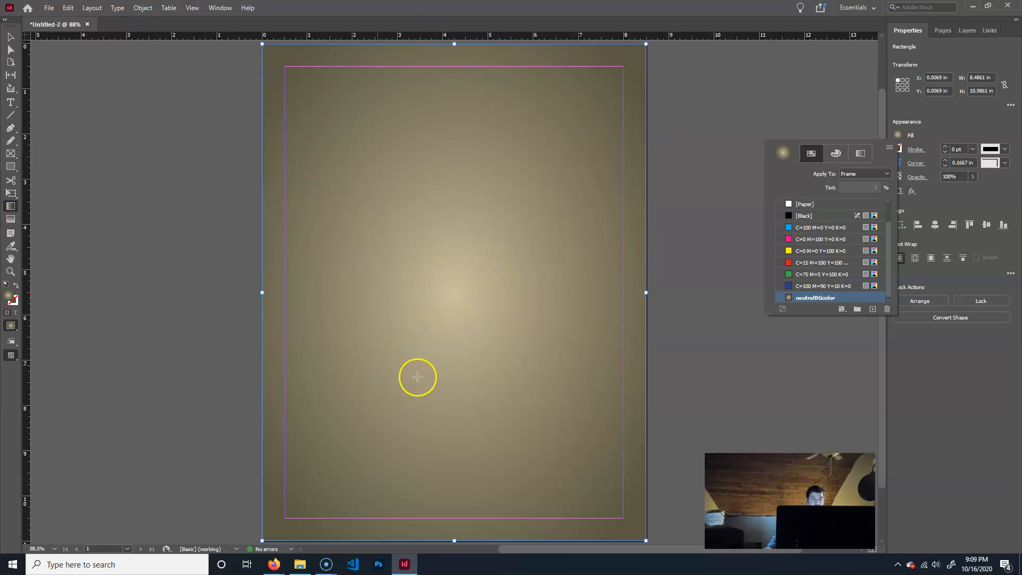
click(477, 407)
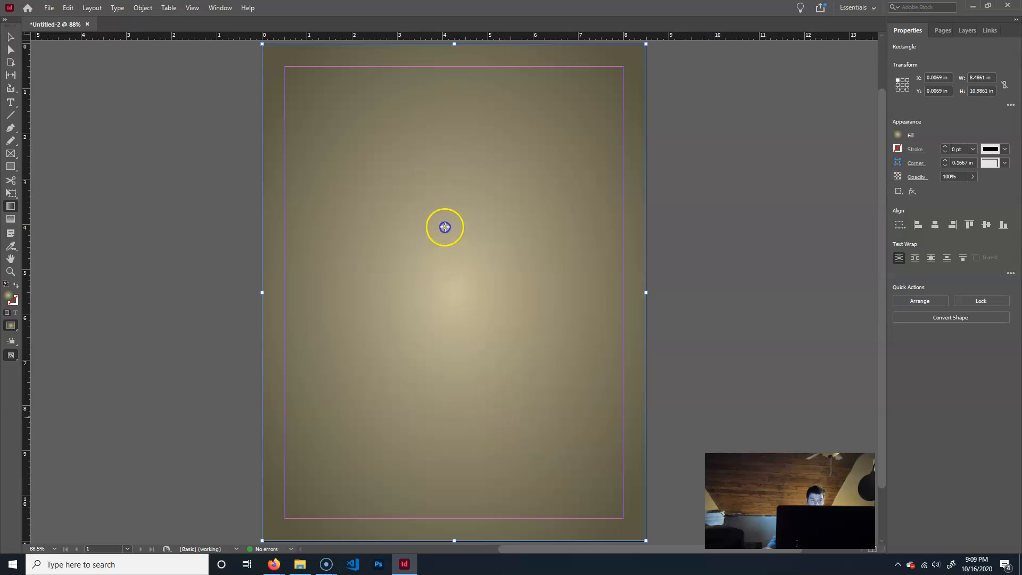
drag(494, 380, 408, 163)
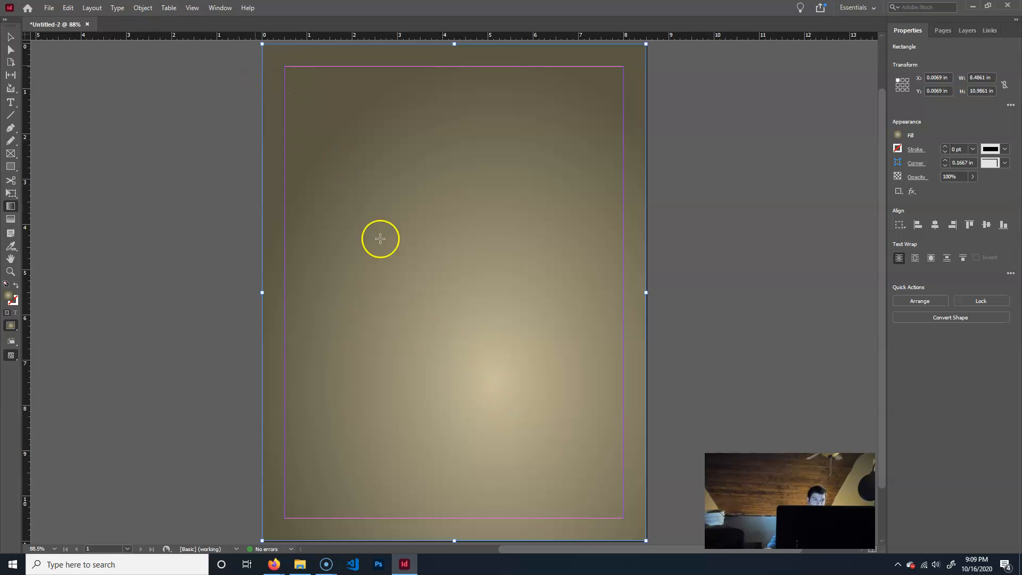
Reopen the neutralBGcolor swatch's gradient options and move the ramp's midpoint to 48.60%.
click(893, 153)
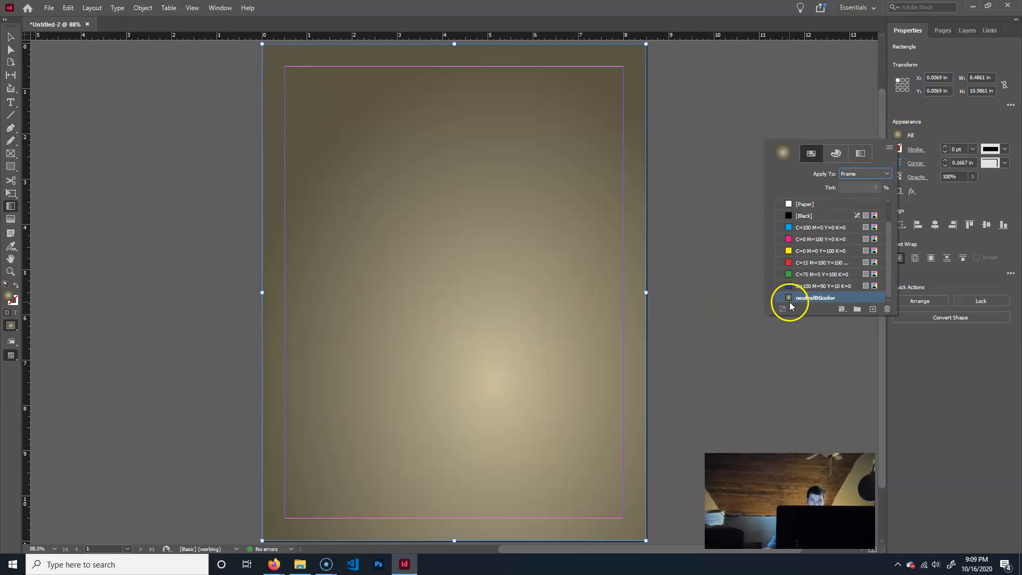
double_click(811, 298)
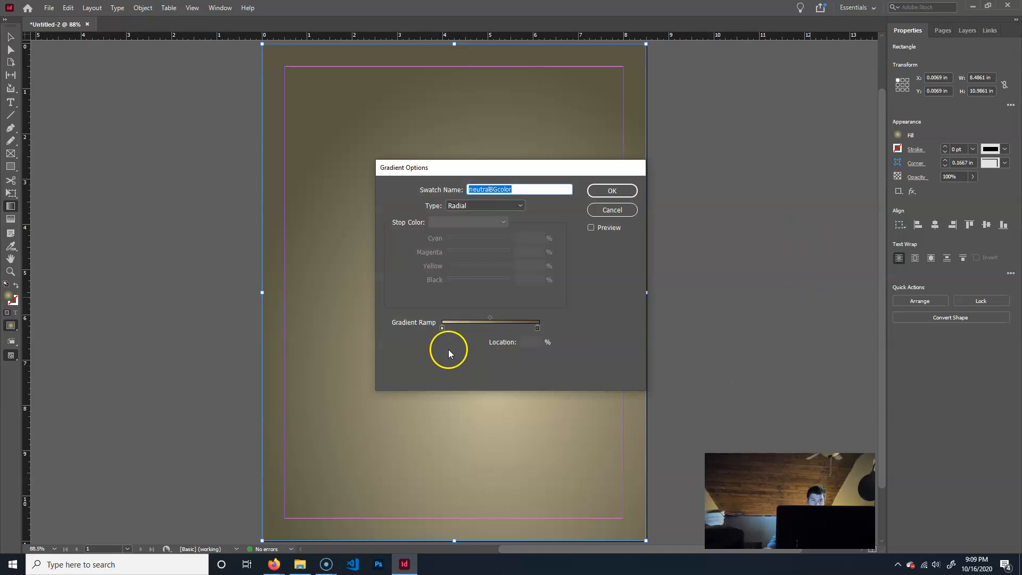
click(472, 314)
click(483, 317)
mouse_move(490, 318)
mouse_down()
mouse_move(472, 320)
mouse_move(513, 320)
mouse_move(467, 318)
mouse_move(502, 319)
mouse_move(490, 318)
mouse_up()
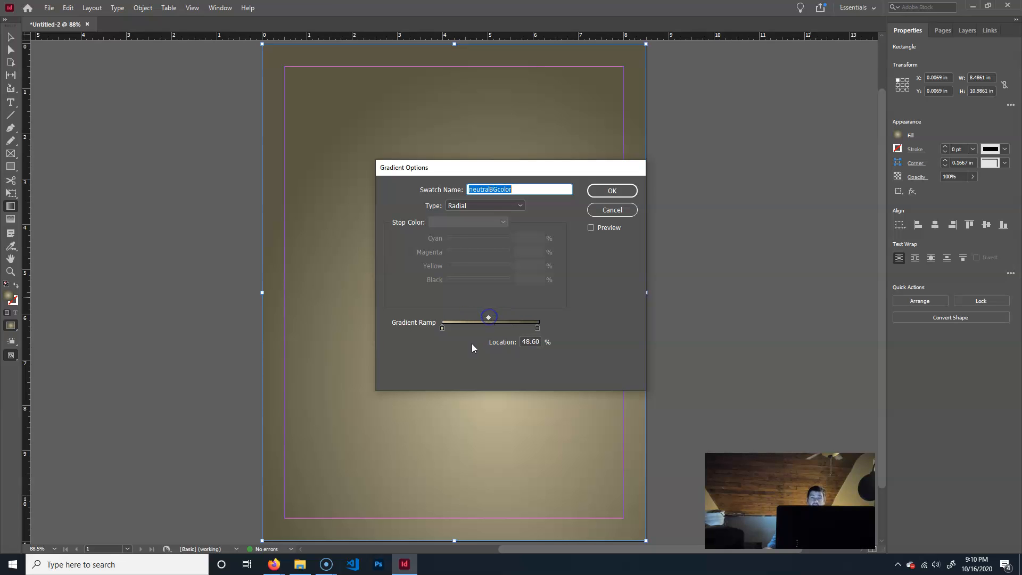
Try an extra teal stop with 94% cyan at 26.37% on the ramp, preview it on the page, and remove it.
click(466, 328)
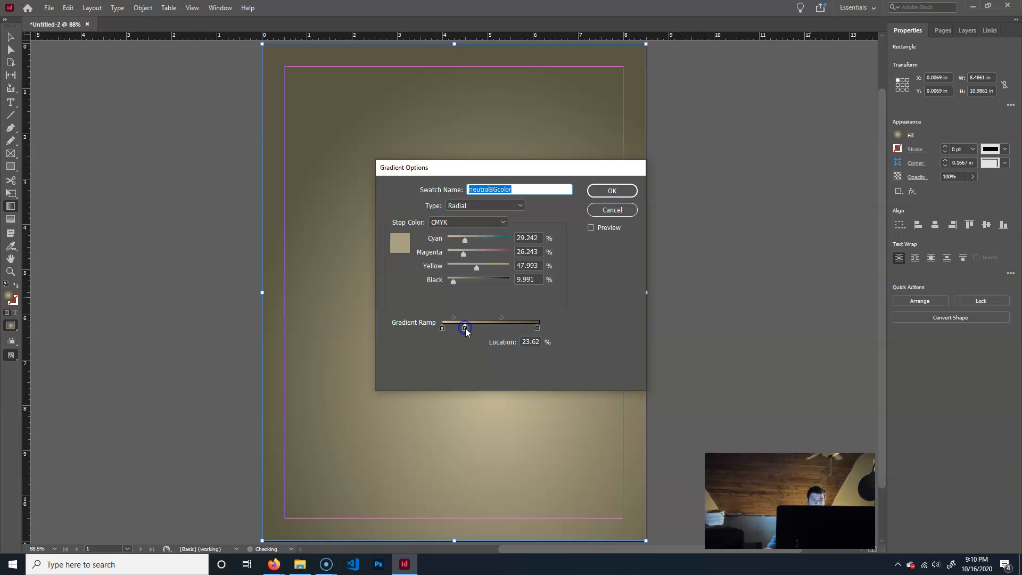
mouse_move(466, 329)
mouse_down()
mouse_move(484, 338)
mouse_move(468, 329)
mouse_up()
drag(488, 240, 506, 240)
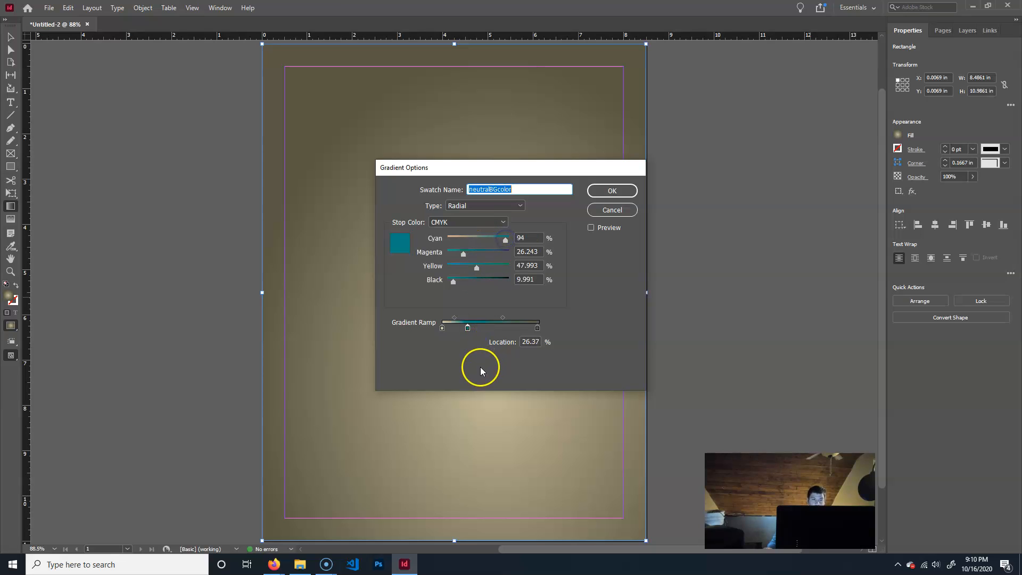
click(592, 227)
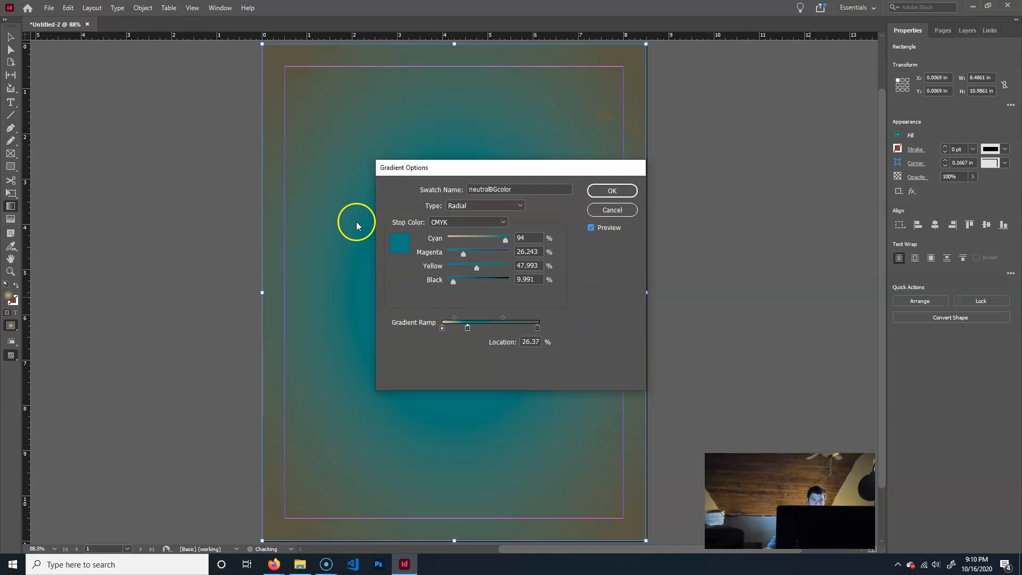
drag(473, 328, 461, 350)
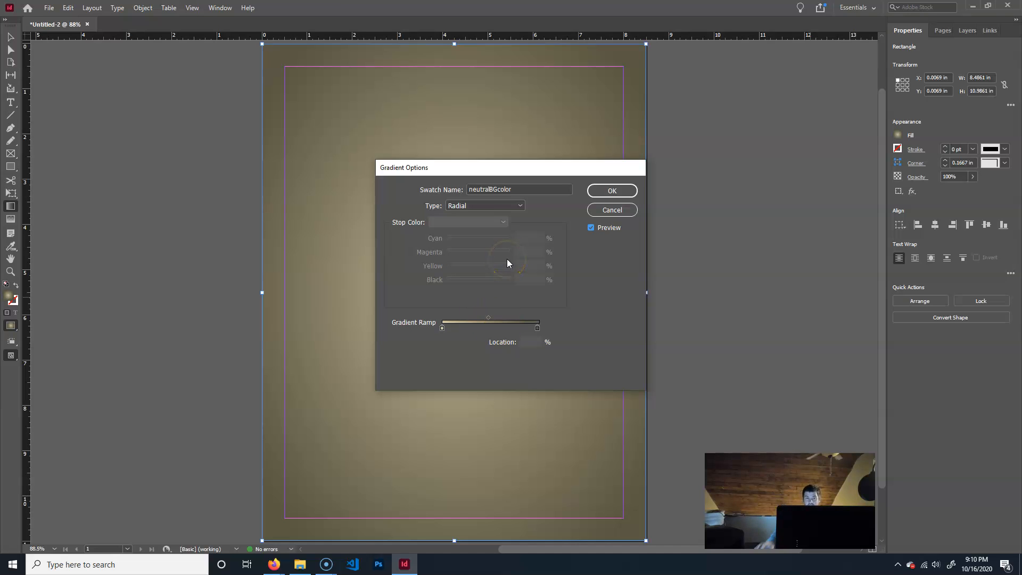
Accept the swatch's gradient options and redraw the rectangle's radial gradient from the page's lower right to beyond its upper-left corner.
click(611, 191)
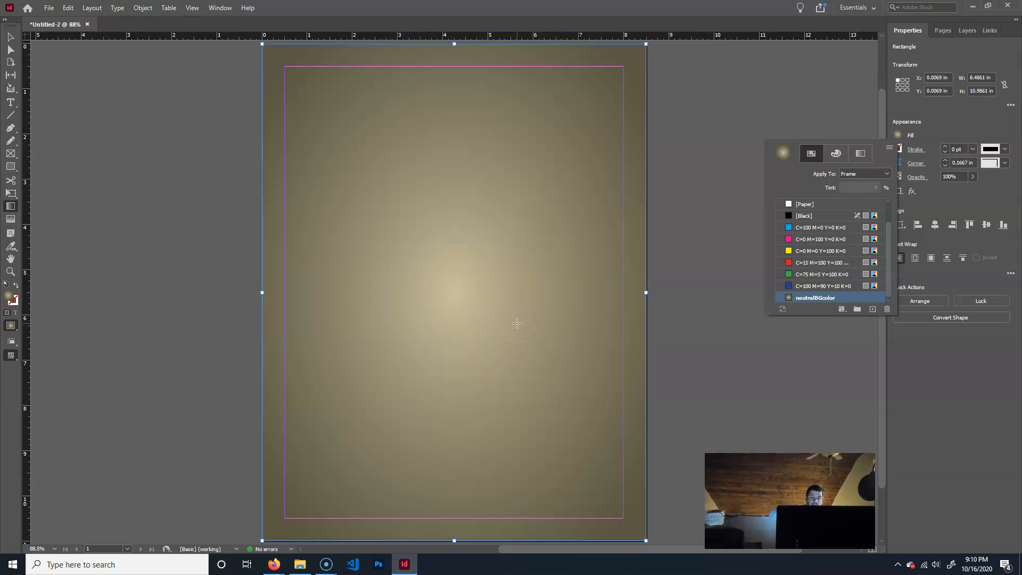
click(543, 377)
drag(285, 69, 298, 88)
drag(515, 351, 235, 71)
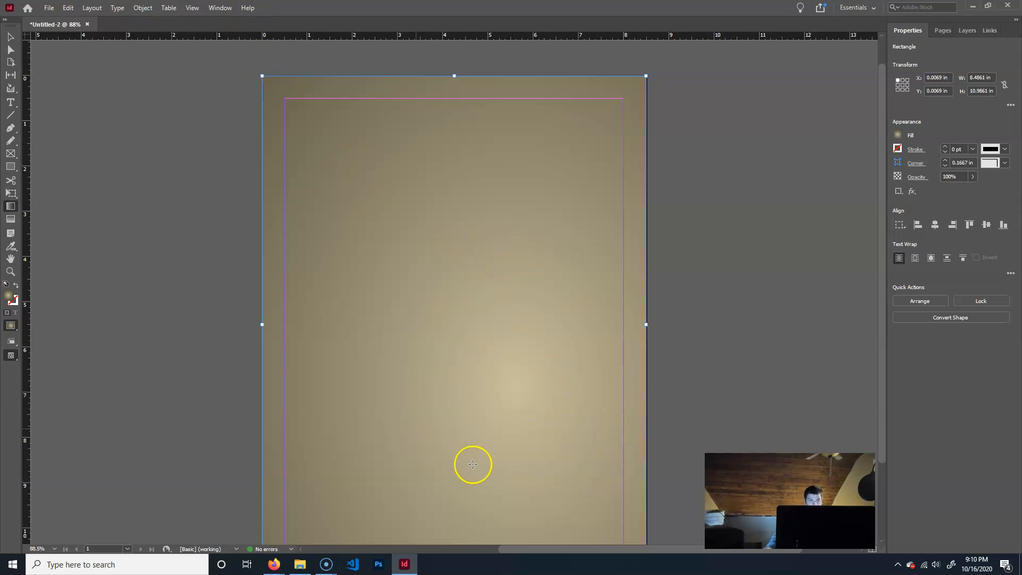
scroll(737, 333, down, 2)
scroll(737, 324, up, 2)
scroll(737, 323, down, 2)
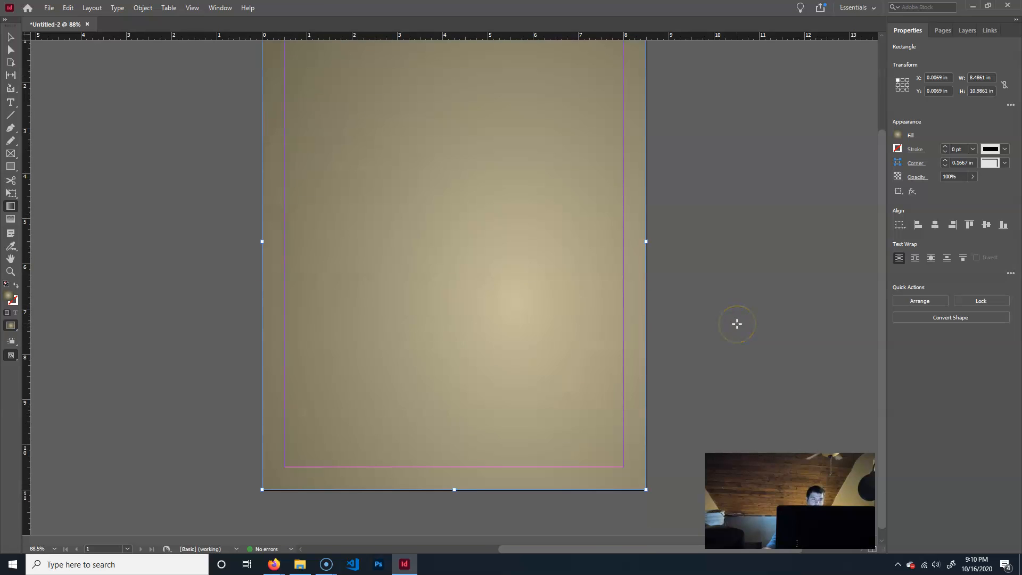
scroll(737, 323, up, 3)
scroll(737, 324, down, 1)
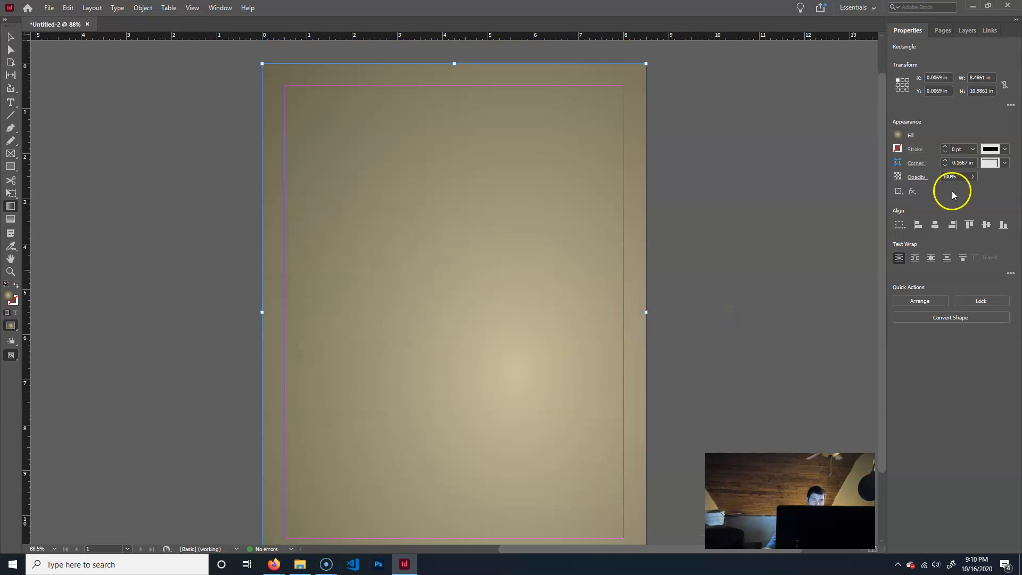
Lock the background layer.
click(945, 33)
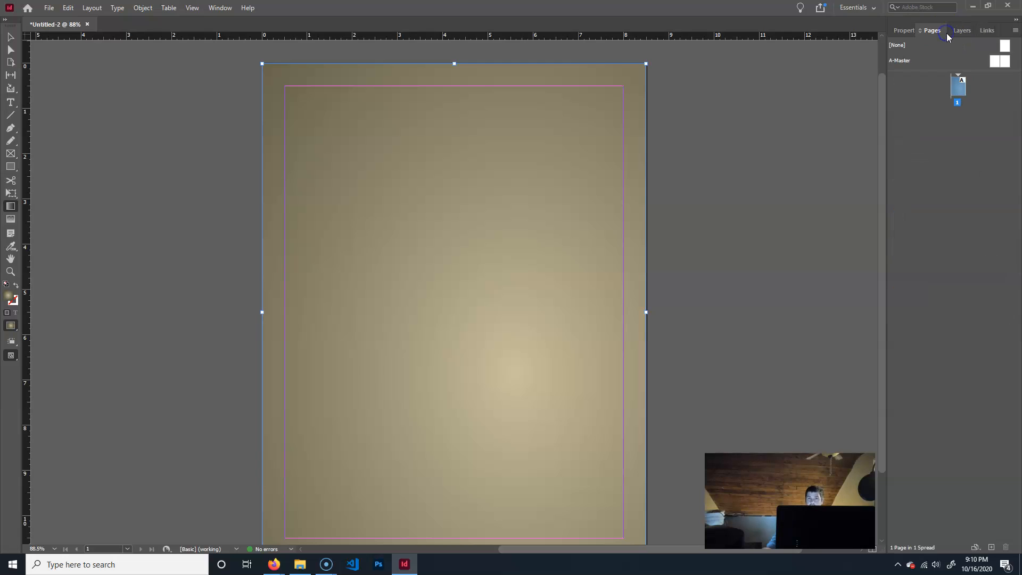
click(969, 31)
click(905, 69)
click(919, 68)
click(920, 69)
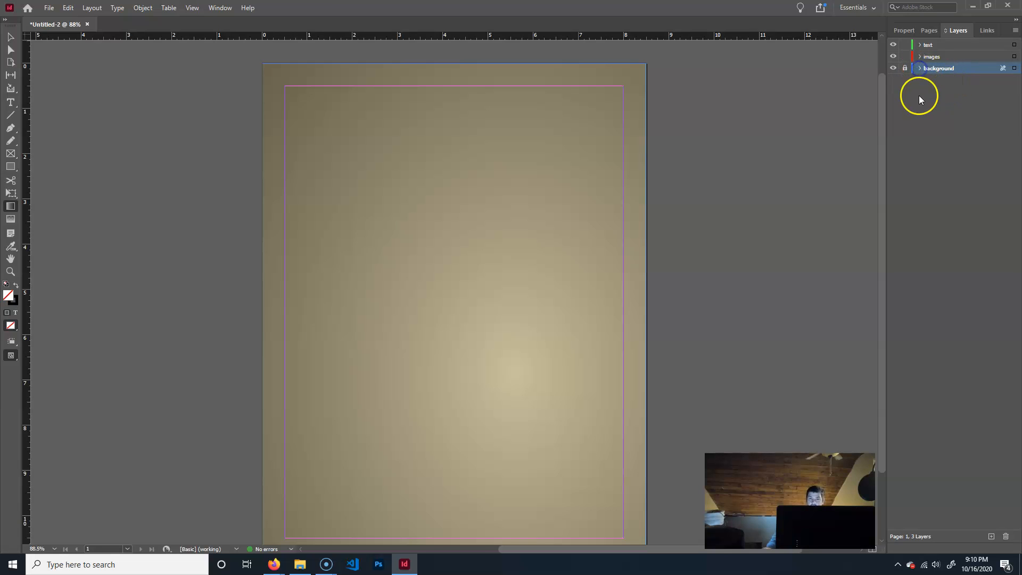
click(919, 68)
Make the images layer the active layer.
click(940, 56)
click(940, 57)
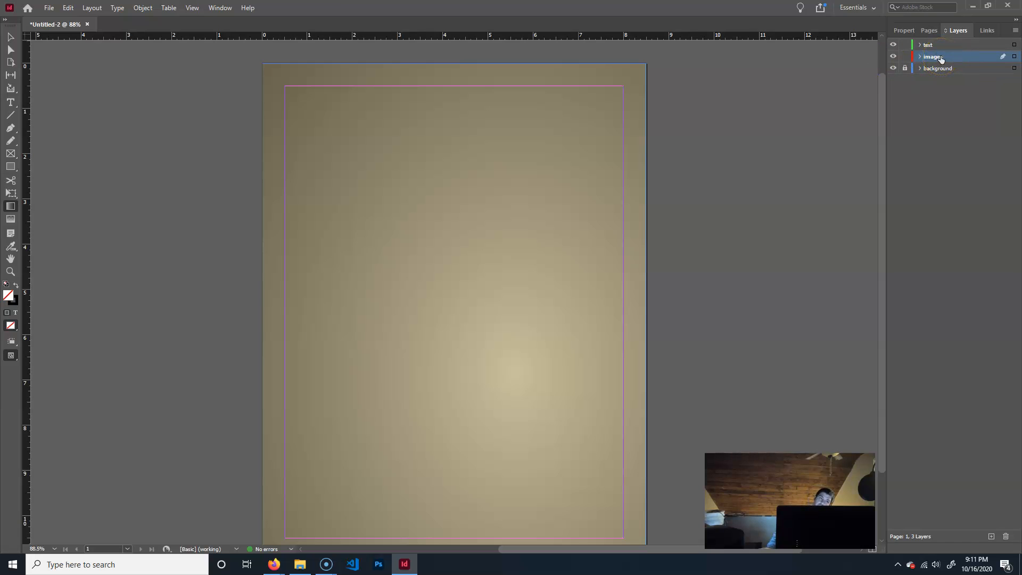
scroll(807, 178, down, 3)
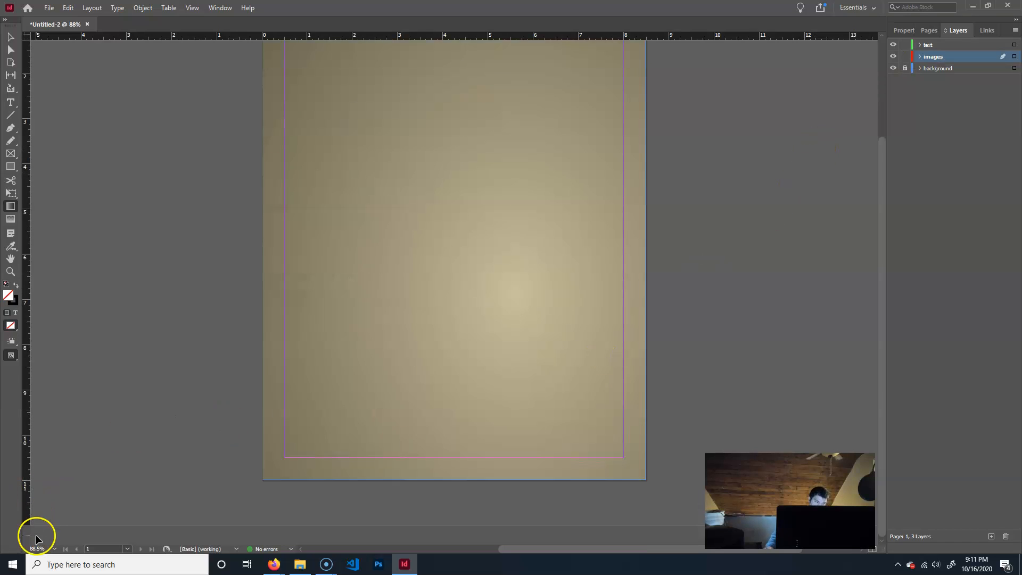